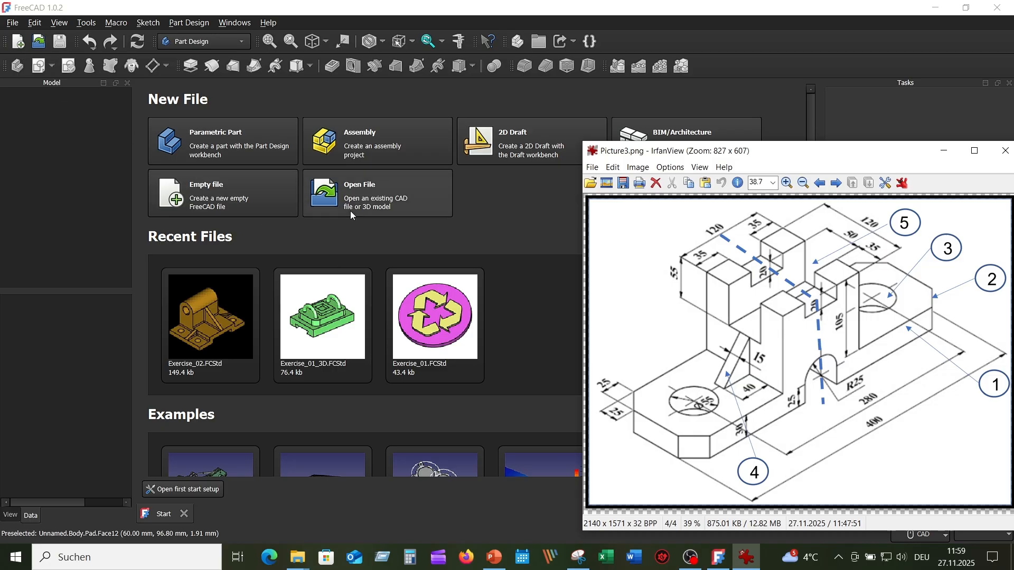
Step: Create a new empty document and save it as Exercise_03 in the Exercise_03 folder
{"action": "left_click", "coordinate": [18, 43]}
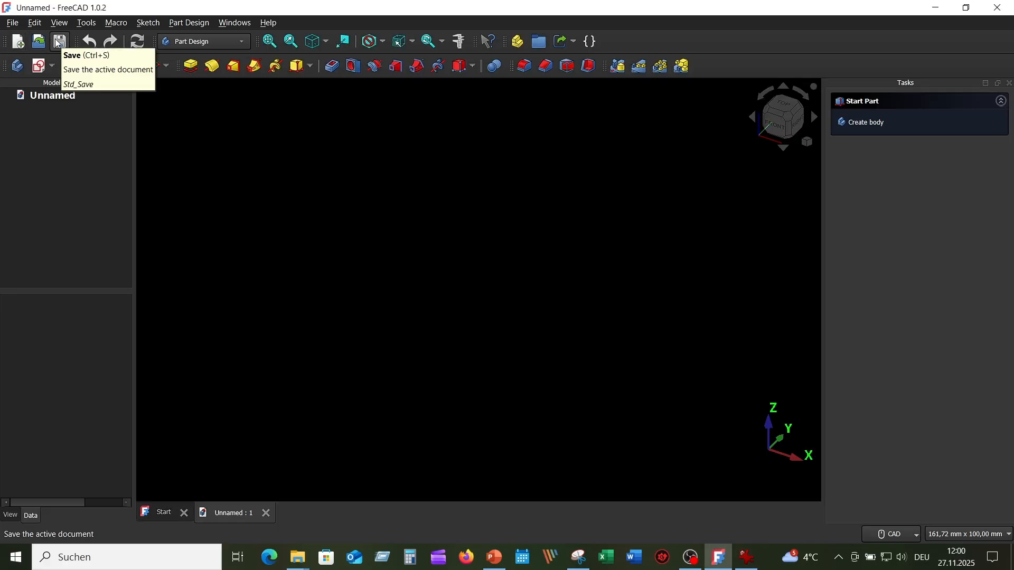
{"action": "left_click", "coordinate": [59, 42]}
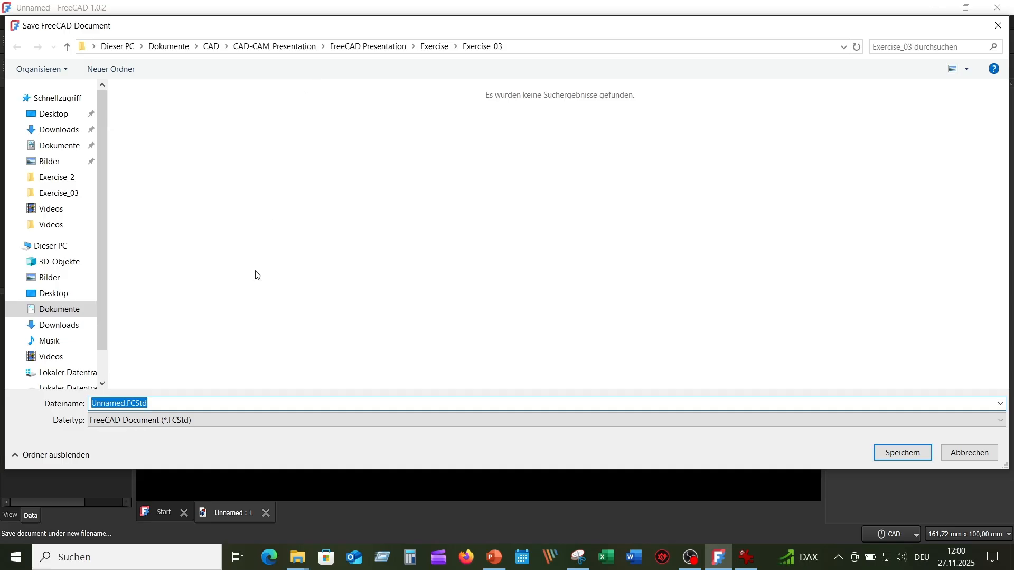
{"action": "type", "text": "Exer"}
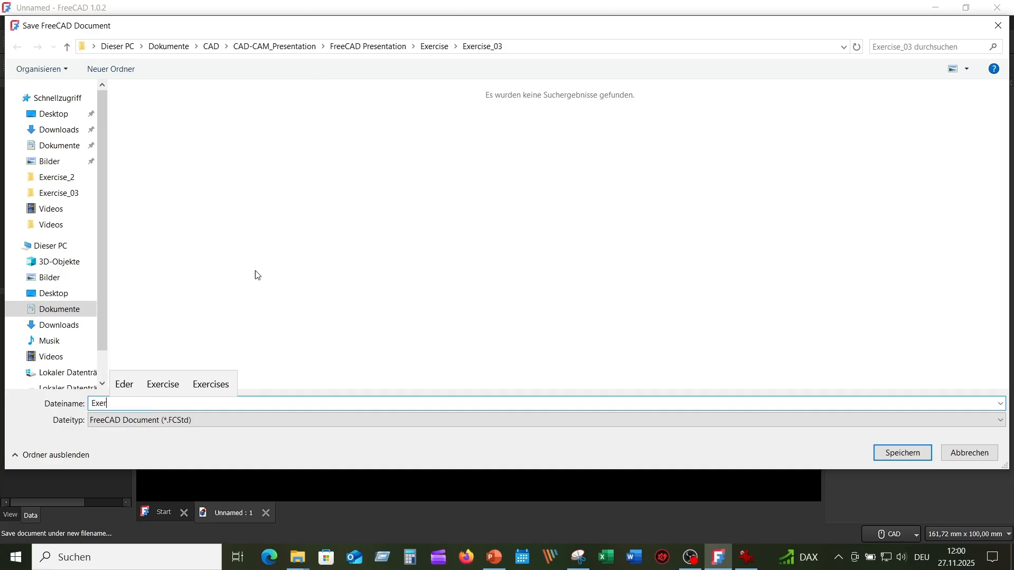
{"action": "type", "text": "cise"}
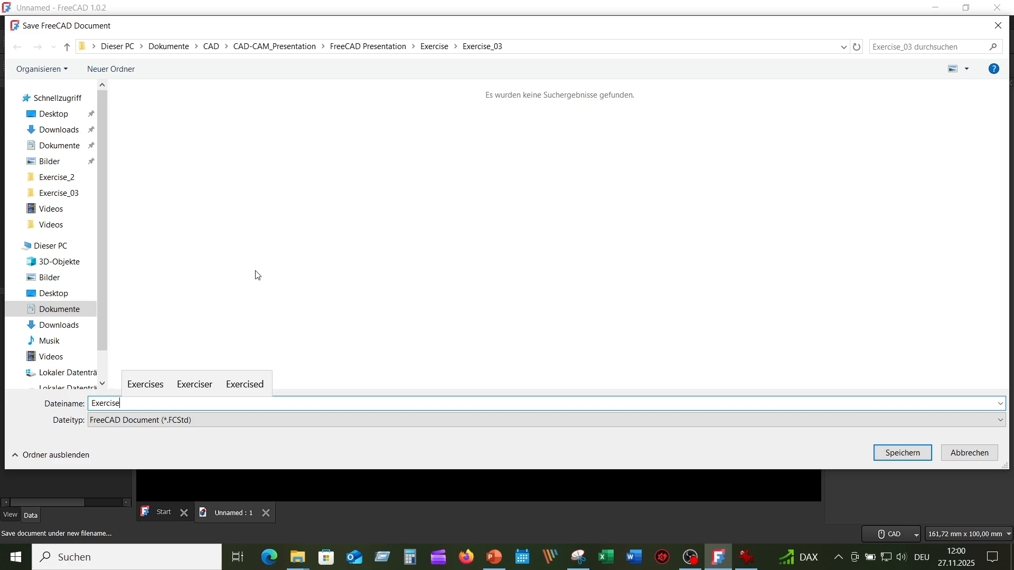
{"action": "type", "text": "_03"}
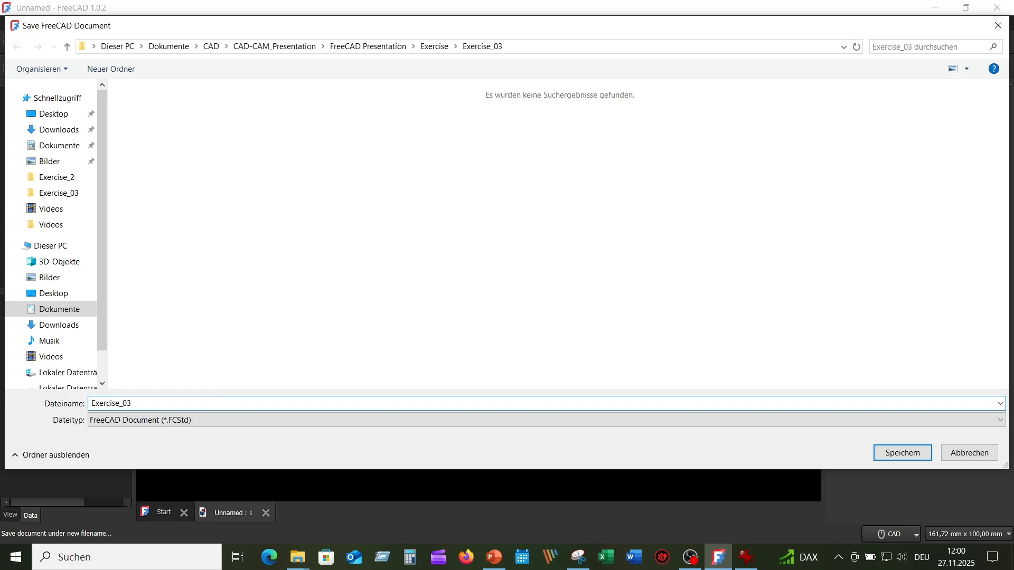
{"action": "key", "text": "Return"}
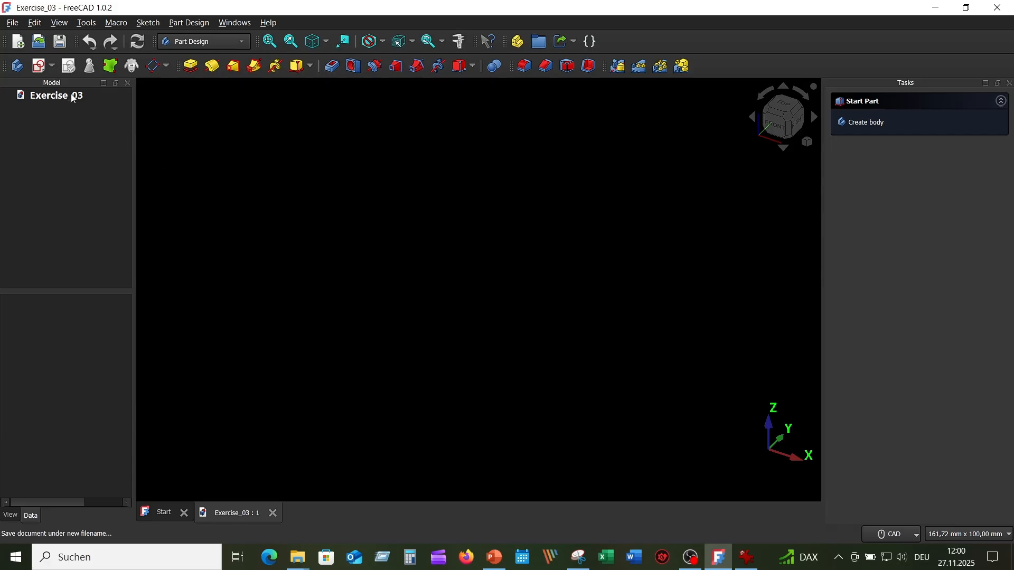
Step: Create a sketch on the YZ plane and consult the dimensioned reference drawing of the part
{"action": "left_click", "coordinate": [40, 65]}
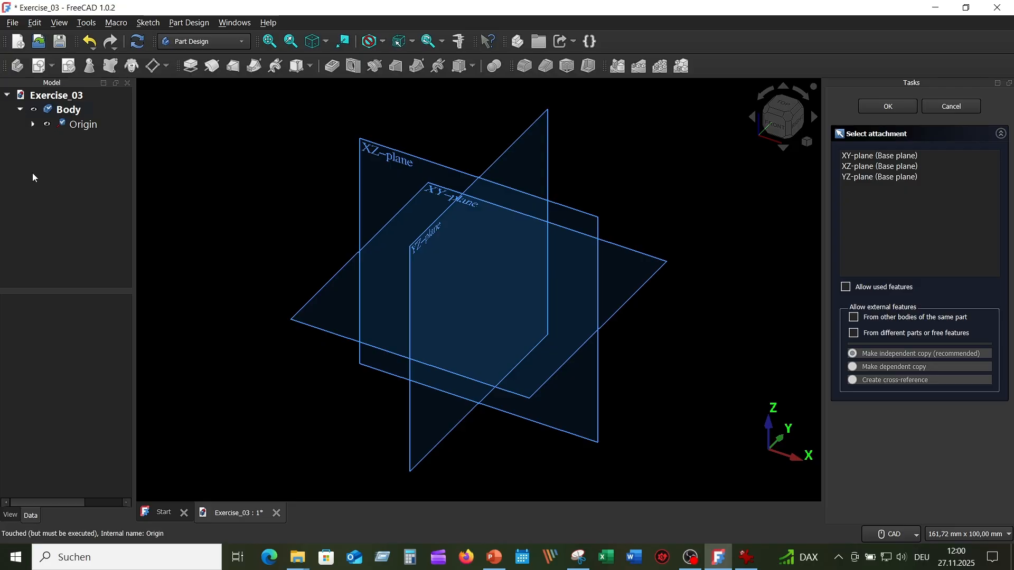
{"action": "mouse_move", "coordinate": [457, 282]}
{"action": "middle_mouse_down"}
{"action": "mouse_move", "coordinate": [579, 251]}
{"action": "mouse_move", "coordinate": [704, 347]}
{"action": "mouse_move", "coordinate": [666, 267]}
{"action": "mouse_move", "coordinate": [568, 244]}
{"action": "mouse_move", "coordinate": [516, 258]}
{"action": "mouse_move", "coordinate": [775, 312]}
{"action": "mouse_move", "coordinate": [803, 407]}
{"action": "mouse_move", "coordinate": [784, 433]}
{"action": "middle_mouse_up"}
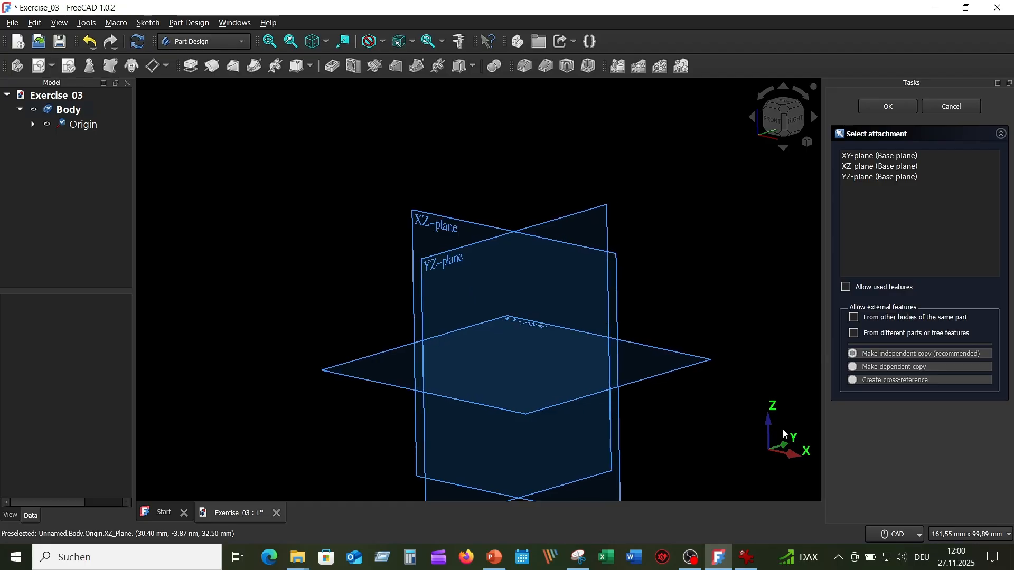
{"action": "left_click", "coordinate": [553, 220]}
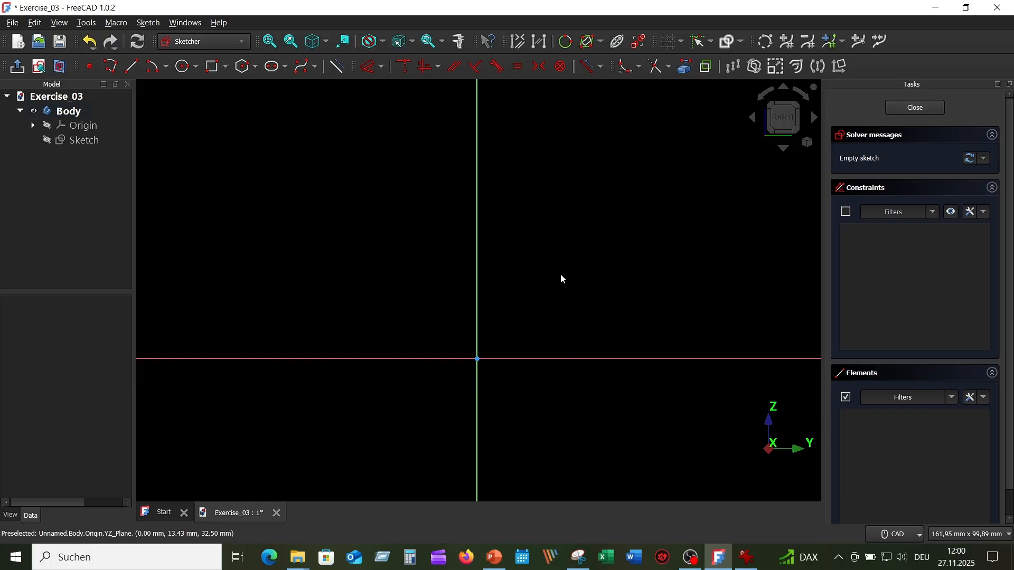
{"action": "left_click", "coordinate": [748, 559]}
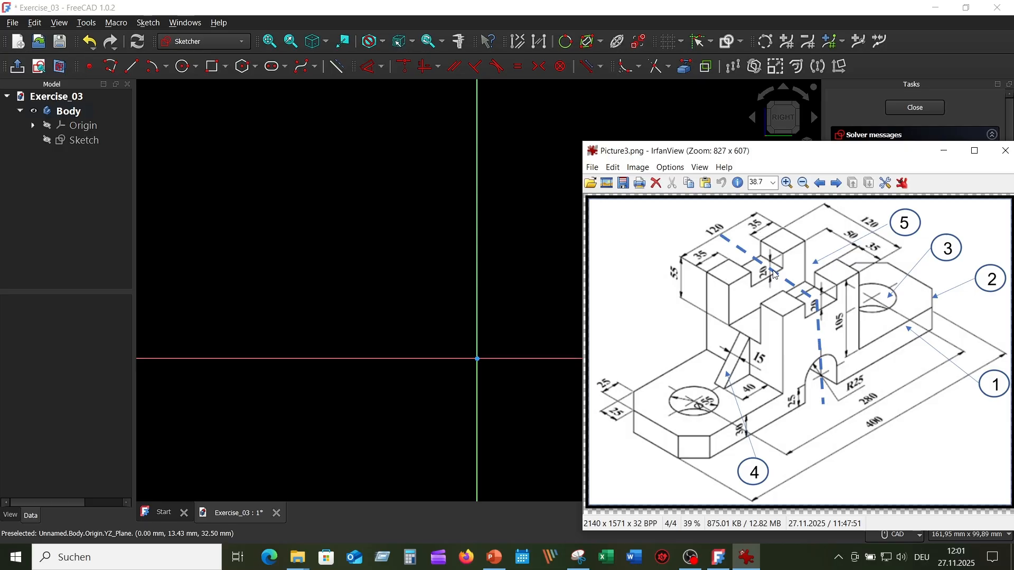
{"action": "left_click", "coordinate": [408, 257]}
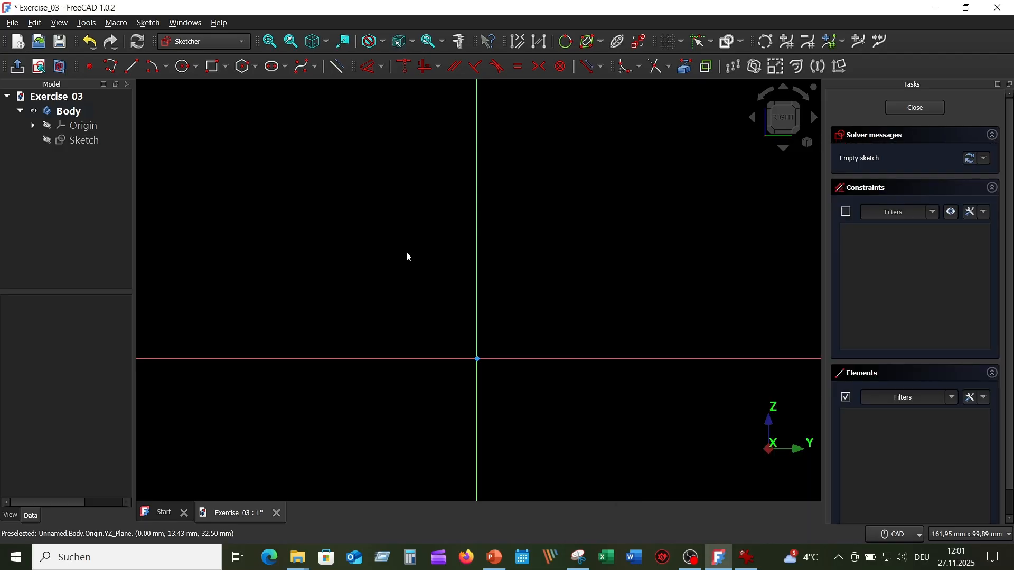
Step: With the polyline tool, draw a vertical line about 20 mm long from the horizontal axis, continued by a tangent arc ending on the vertical axis
{"action": "left_click", "coordinate": [110, 67]}
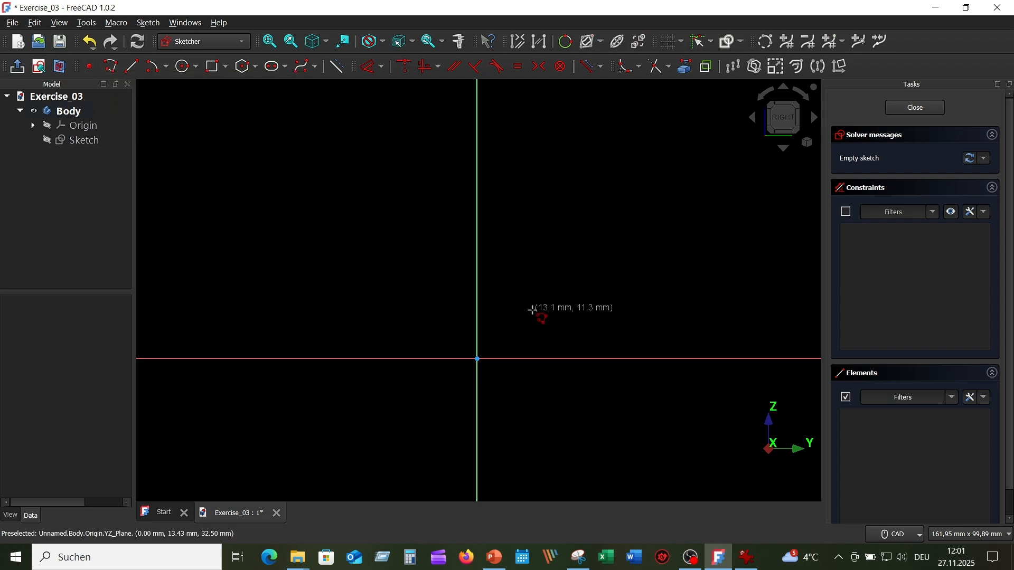
{"action": "left_click", "coordinate": [539, 359]}
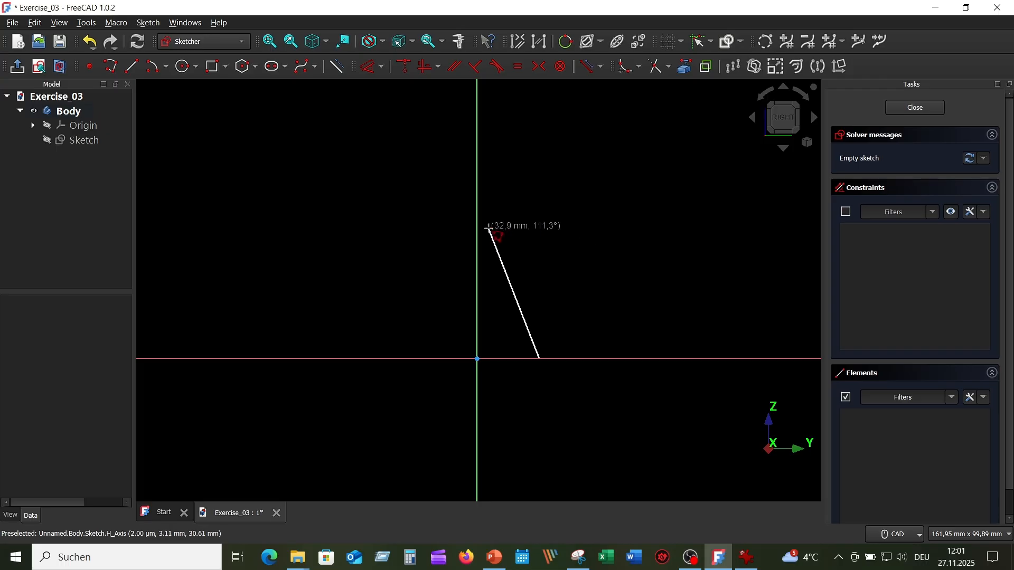
{"action": "left_click", "coordinate": [539, 273]}
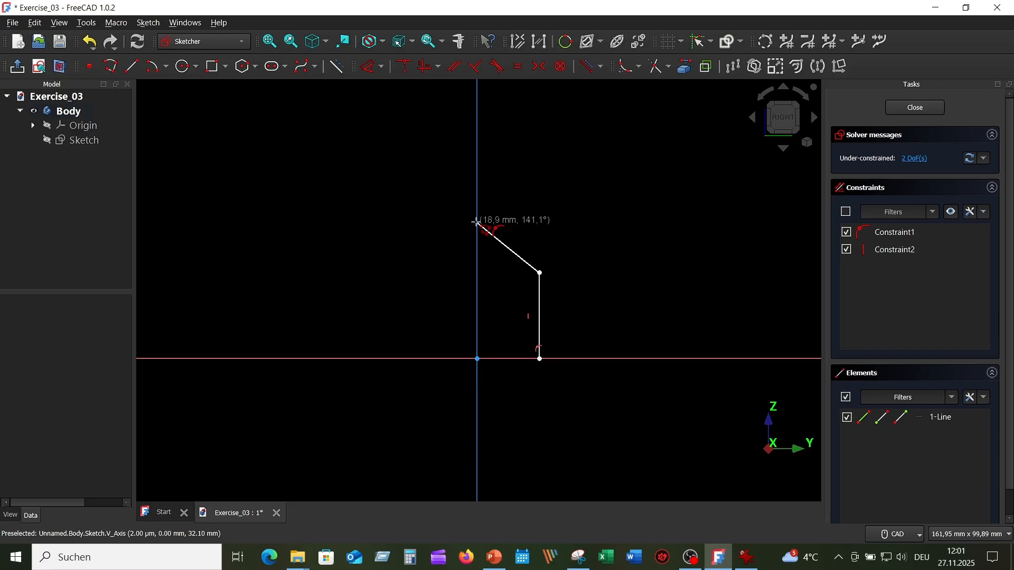
{"action": "key", "text": "m"}
{"action": "key", "text": "m"}
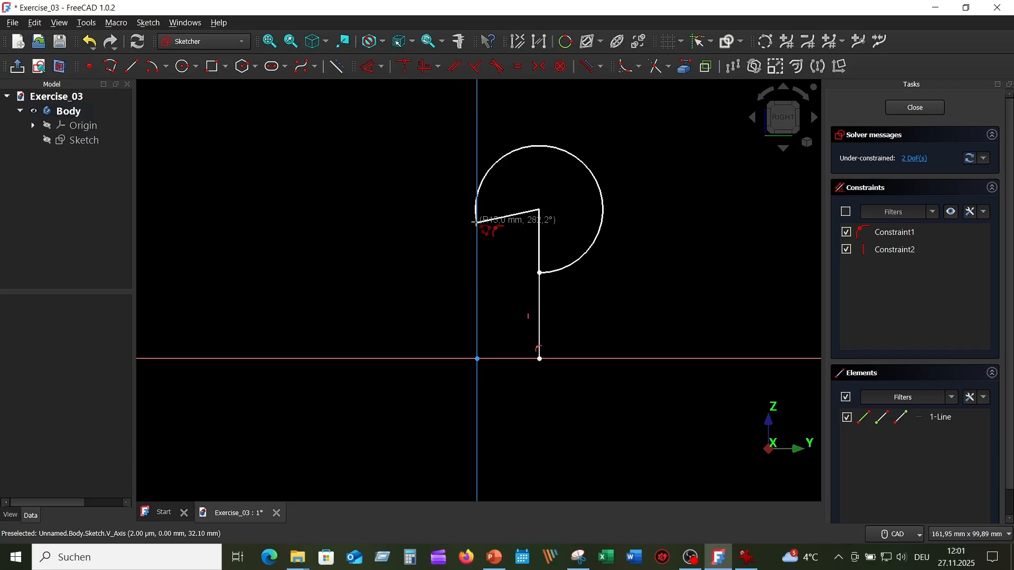
{"action": "key", "text": "m"}
{"action": "key", "text": "m"}
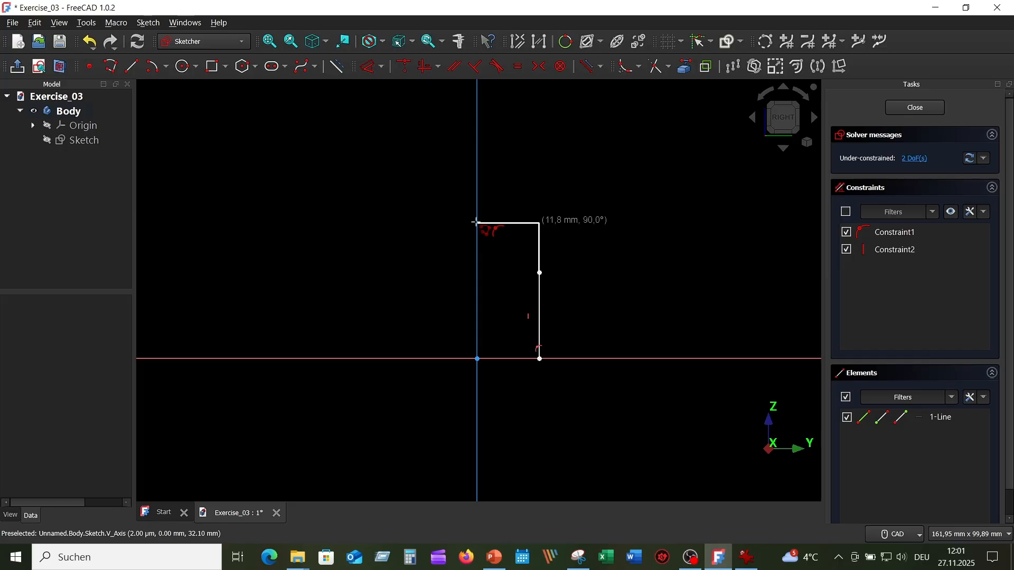
{"action": "key", "text": "m"}
{"action": "left_click", "coordinate": [476, 221]}
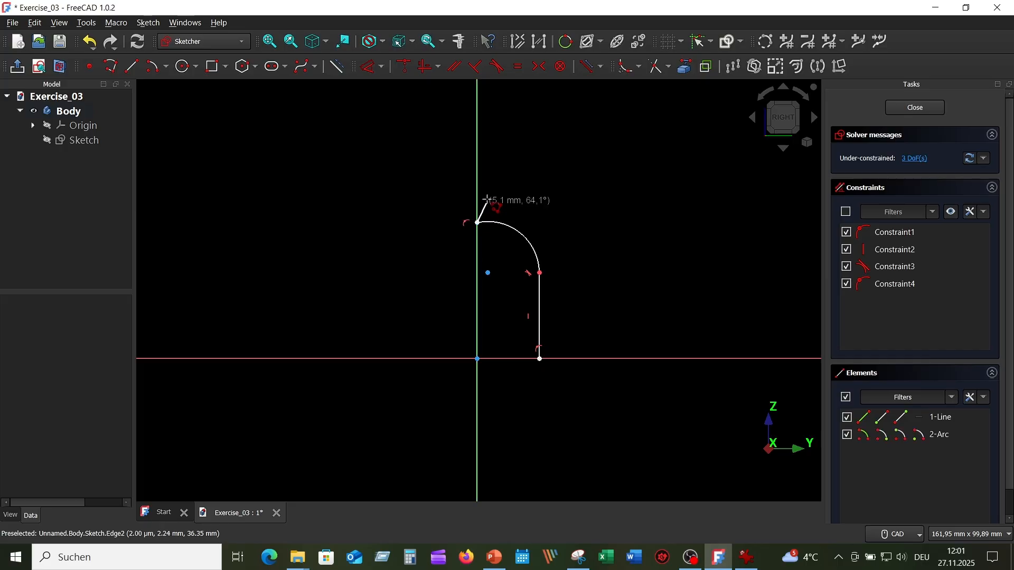
Step: Continue the polyline about 25 mm up the vertical axis, 12 mm outward, 13 mm up and 18 mm outward to form the upper notch
{"action": "left_click", "coordinate": [477, 118]}
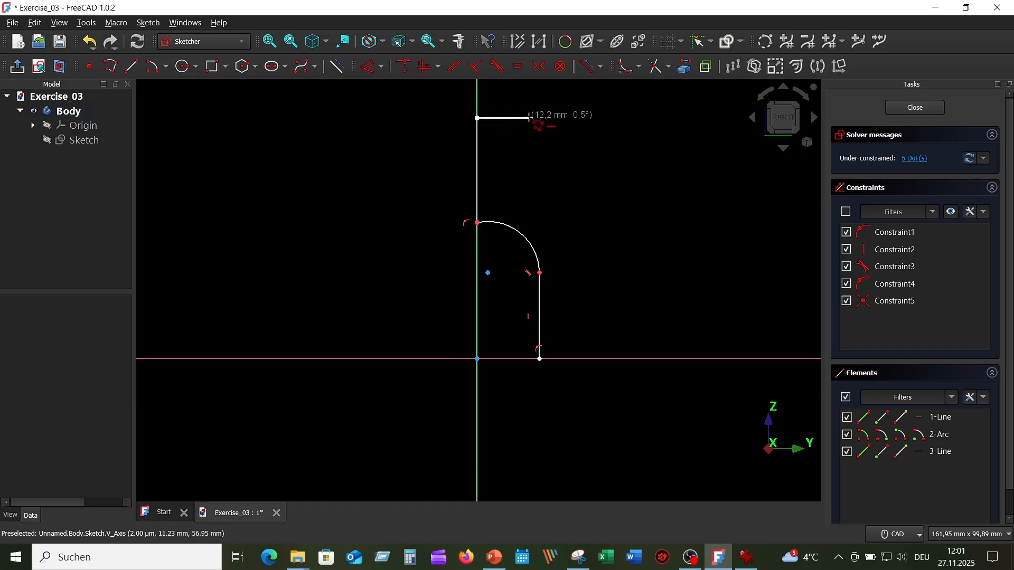
{"action": "left_click", "coordinate": [530, 118]}
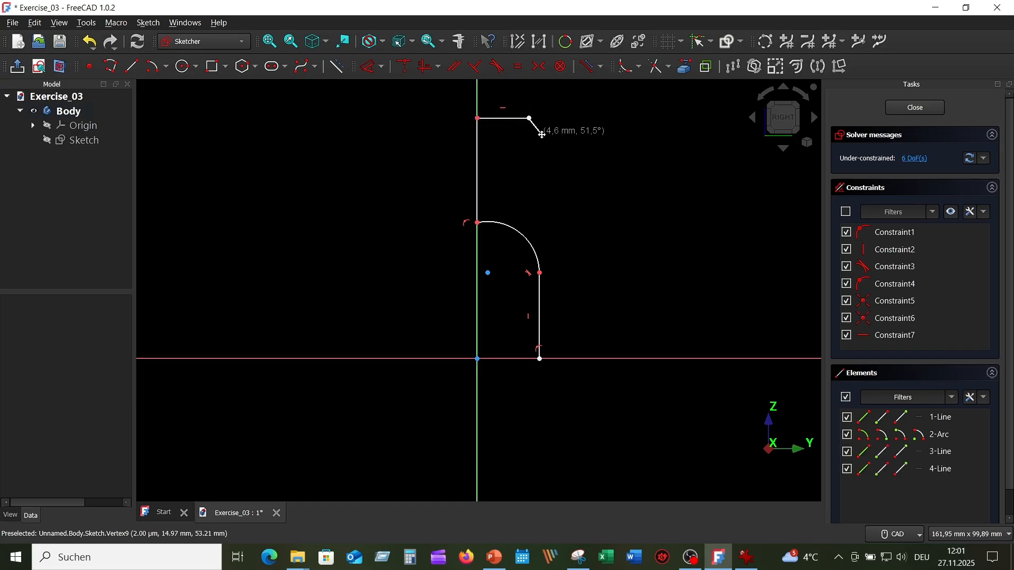
{"action": "middle_click_drag", "start_coordinate": [534, 127], "coordinate": [516, 249]}
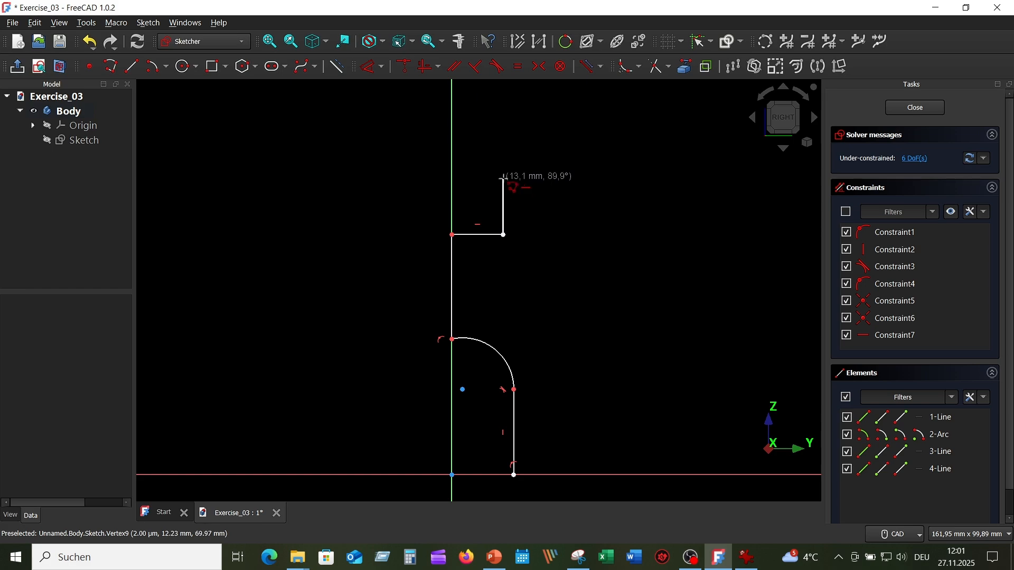
{"action": "left_click", "coordinate": [503, 178]}
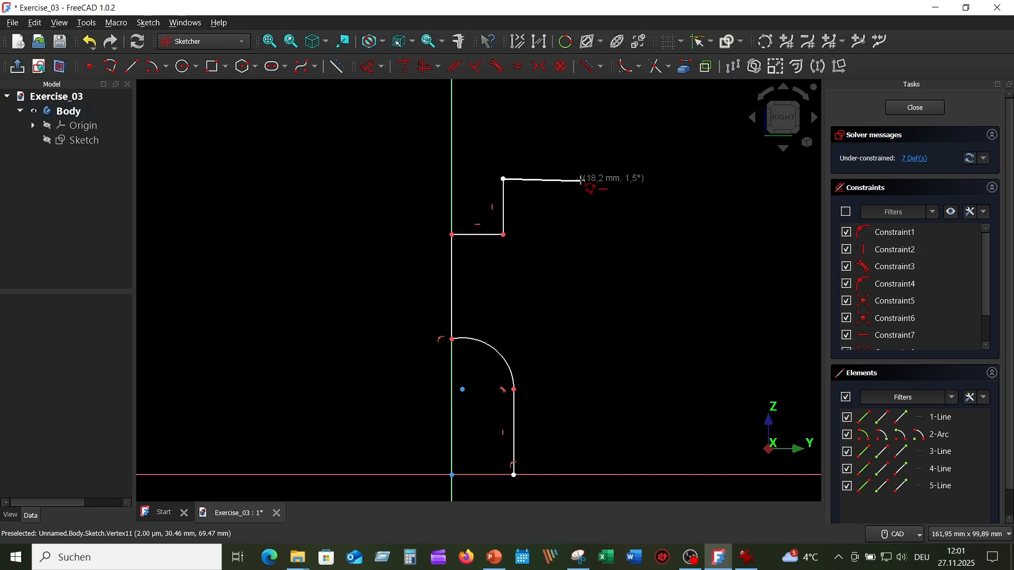
{"action": "left_click", "coordinate": [580, 180]}
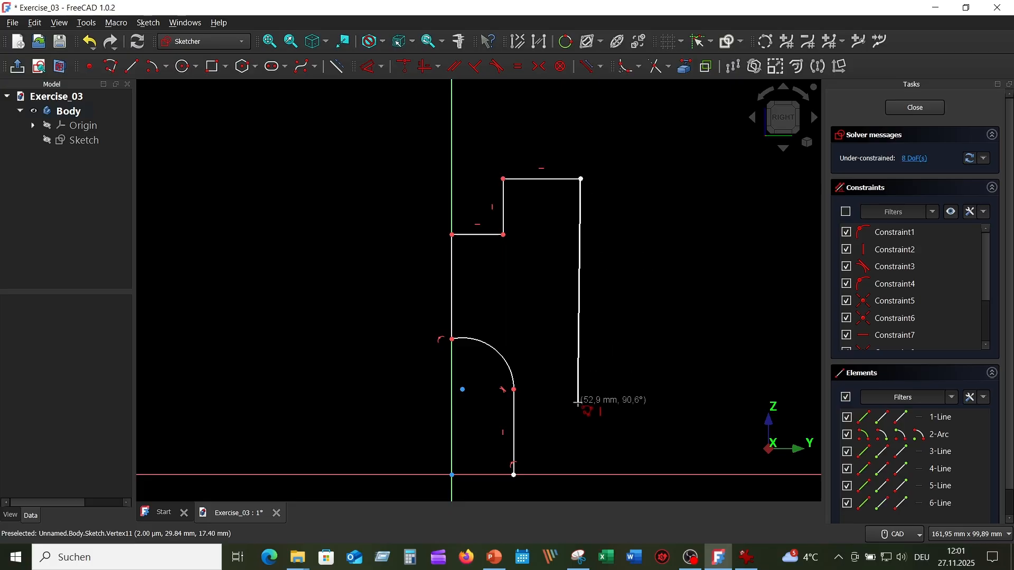
Step: Continue the polyline about 48 mm down, 41 mm outward and 23 mm down to the horizontal axis, closing the profile at its start point
{"action": "left_click", "coordinate": [580, 377]}
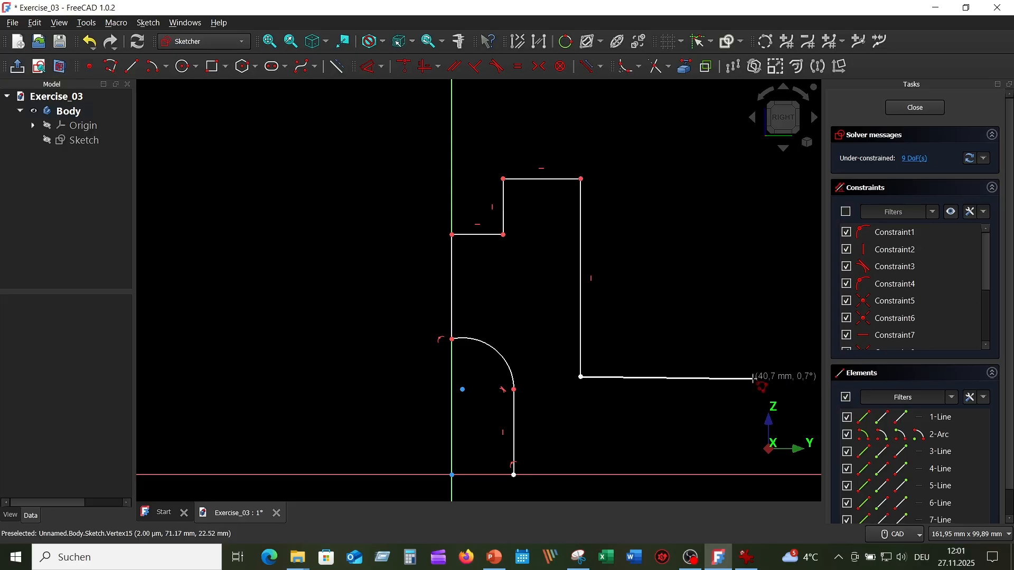
{"action": "left_click", "coordinate": [753, 377]}
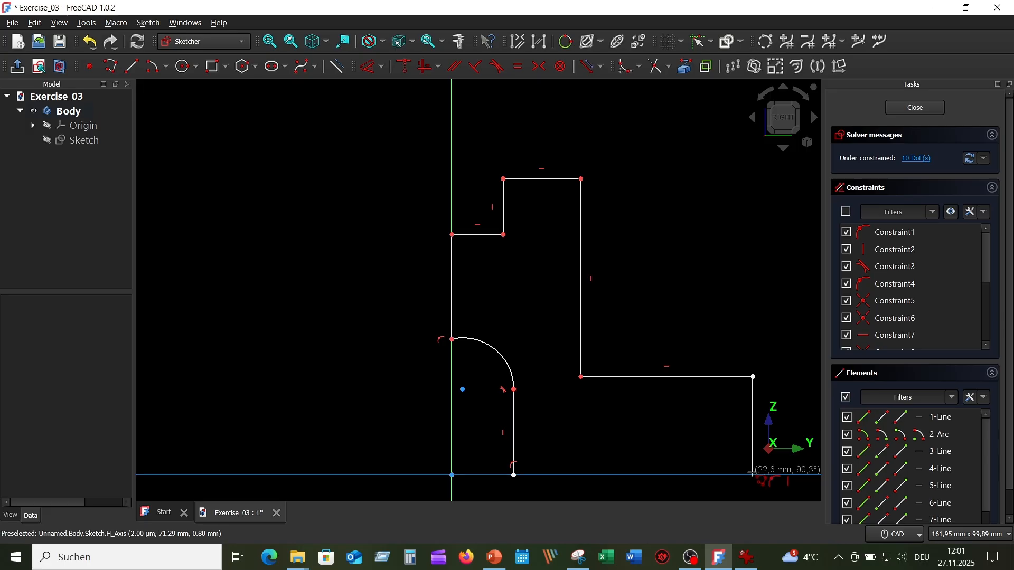
{"action": "left_click", "coordinate": [753, 475]}
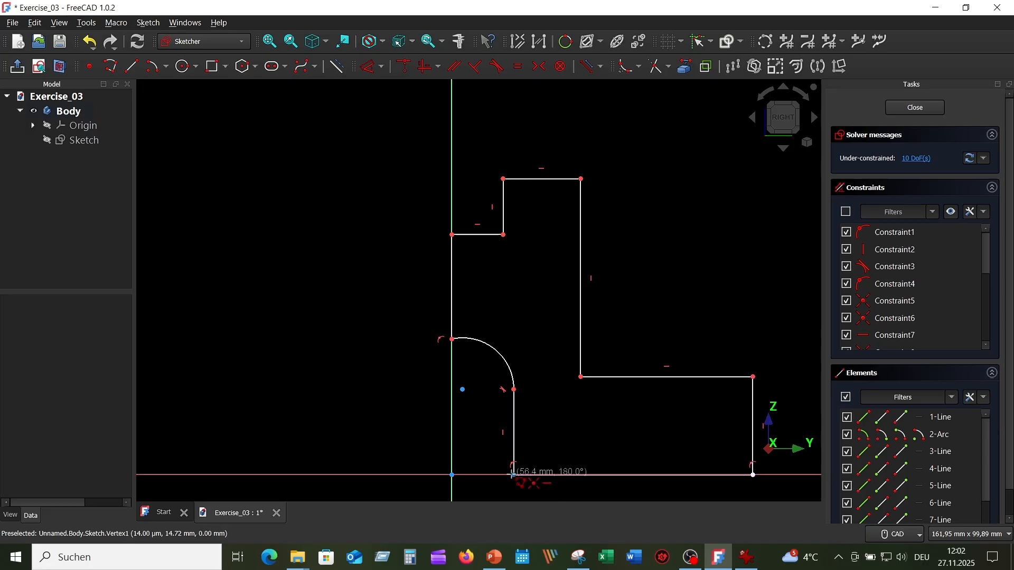
{"action": "left_click", "coordinate": [513, 474]}
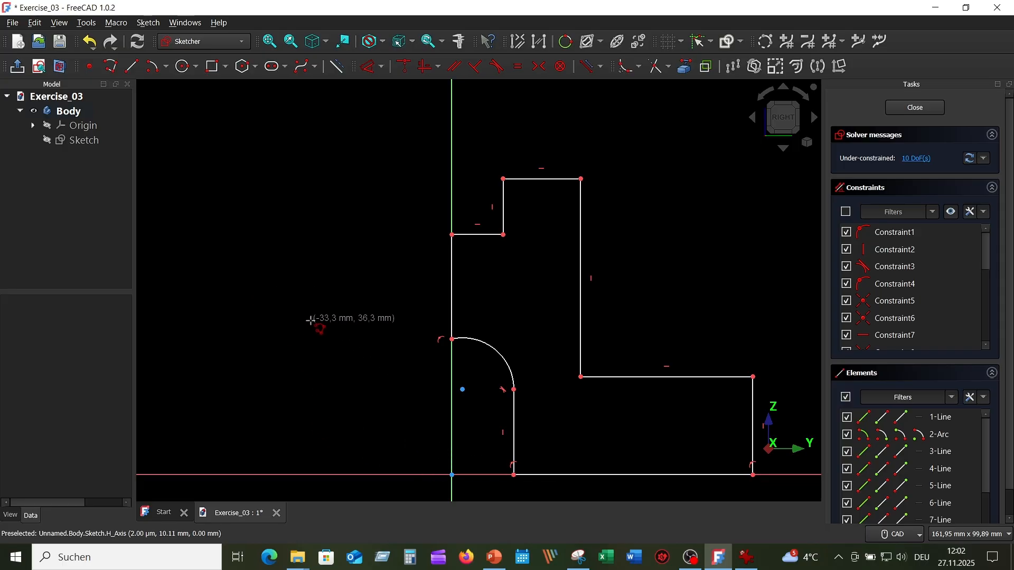
{"action": "middle_click_drag", "start_coordinate": [312, 319], "coordinate": [246, 224]}
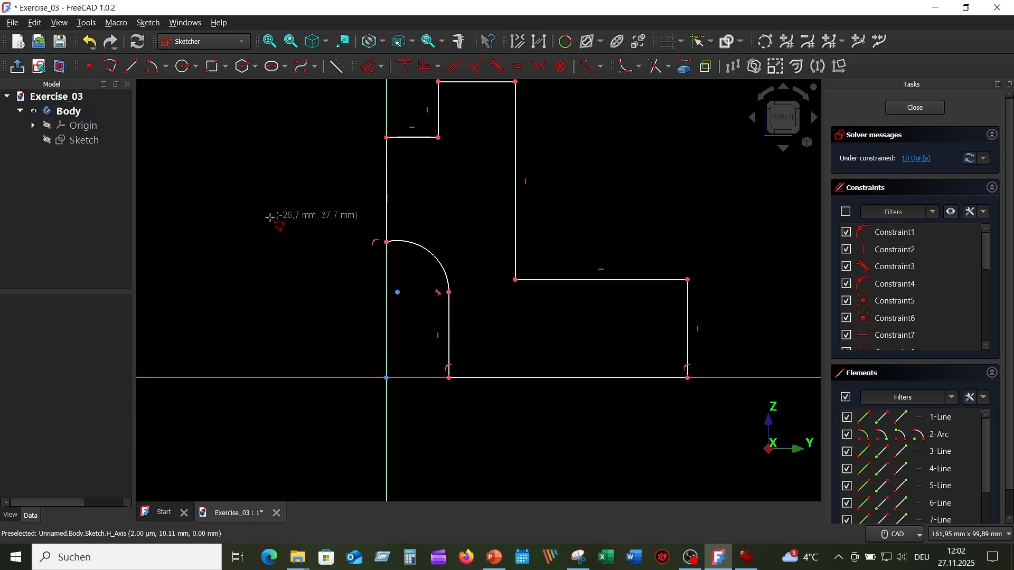
{"action": "key", "text": "Escape"}
Step: Dimension the vertical line below the arc to a length of 25 mm
{"action": "left_click", "coordinate": [371, 70]}
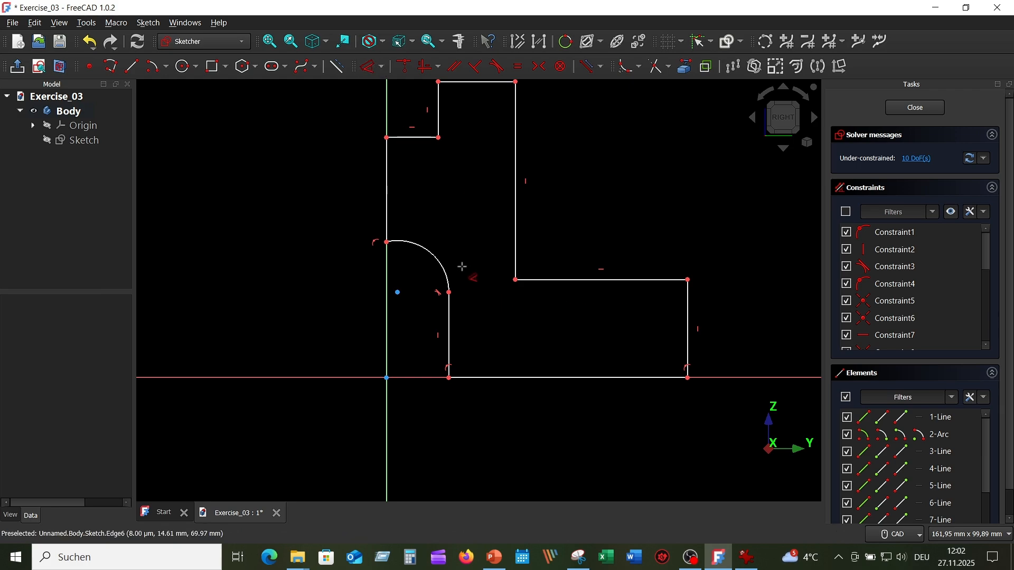
{"action": "left_click", "coordinate": [453, 330]}
{"action": "left_click", "coordinate": [475, 330]}
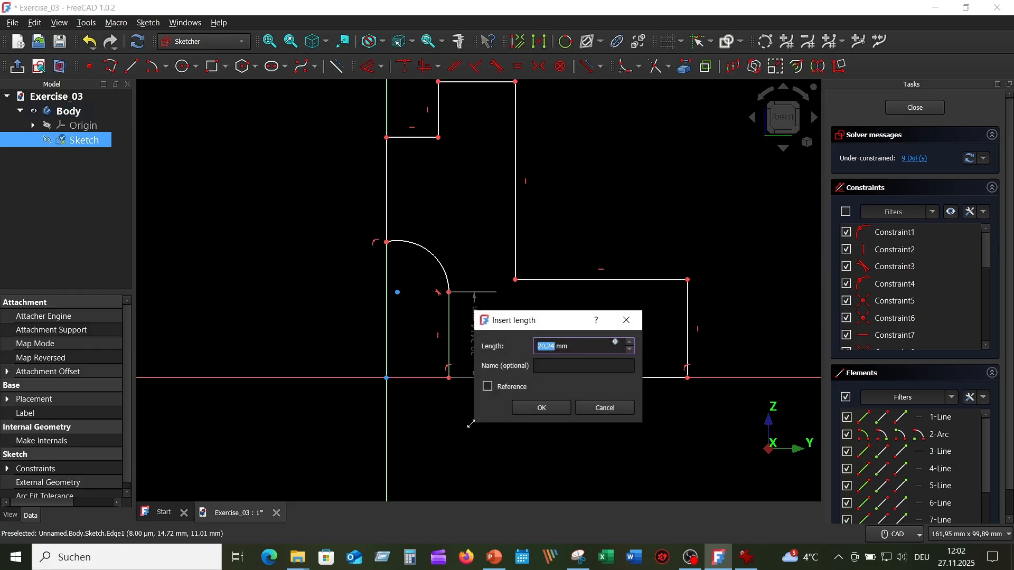
{"action": "type", "text": "25"}
{"action": "key", "text": "Return"}
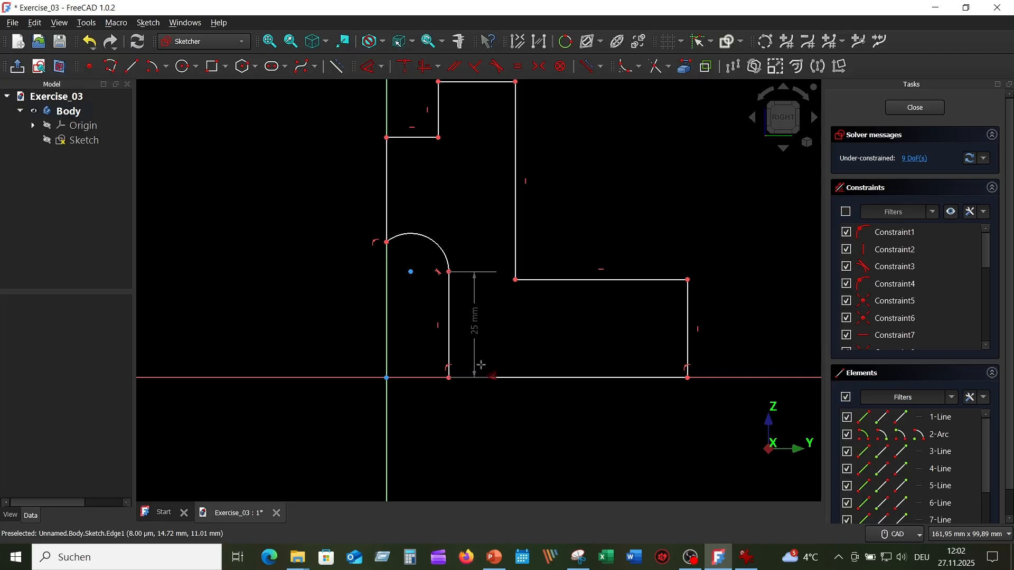
Step: Constrain the arc's radius to 25 mm
{"action": "left_click", "coordinate": [435, 241]}
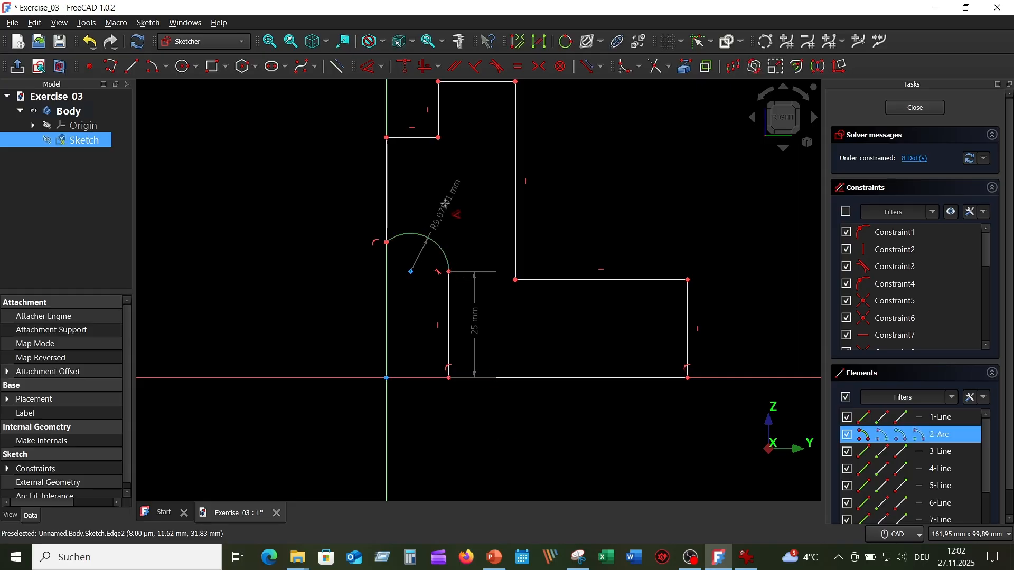
{"action": "left_click", "coordinate": [445, 202]}
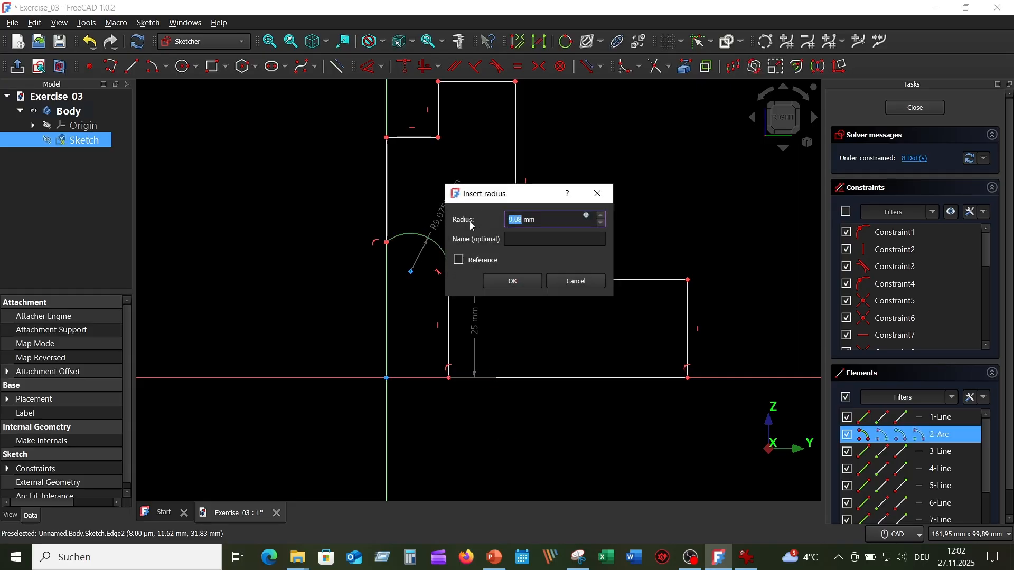
{"action": "type", "text": "25"}
{"action": "key", "text": "Return"}
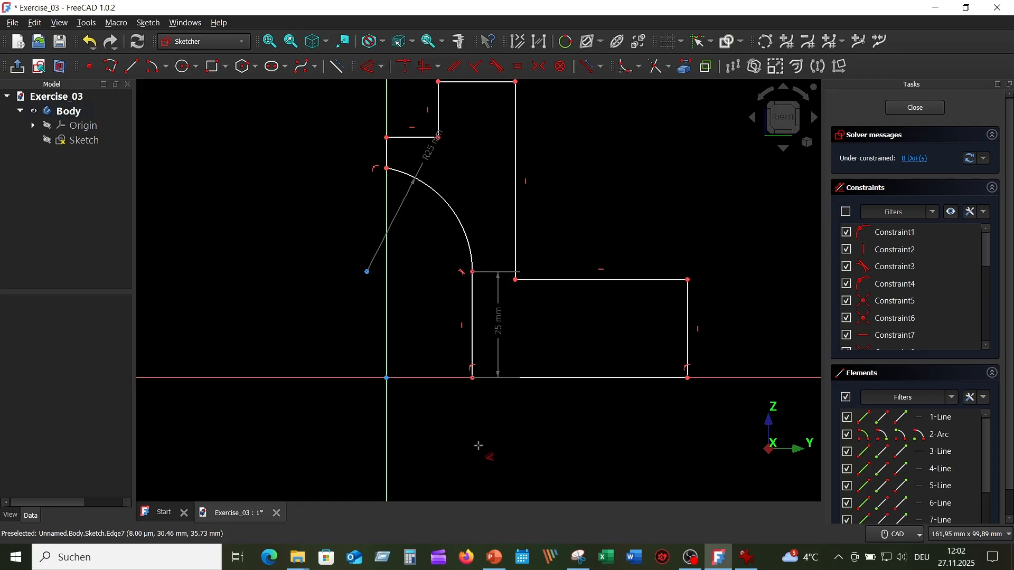
Step: Dimension the horizontal distance from the vertical axis to the base's outer vertical edge as 400/2 mm
{"action": "left_click", "coordinate": [388, 438]}
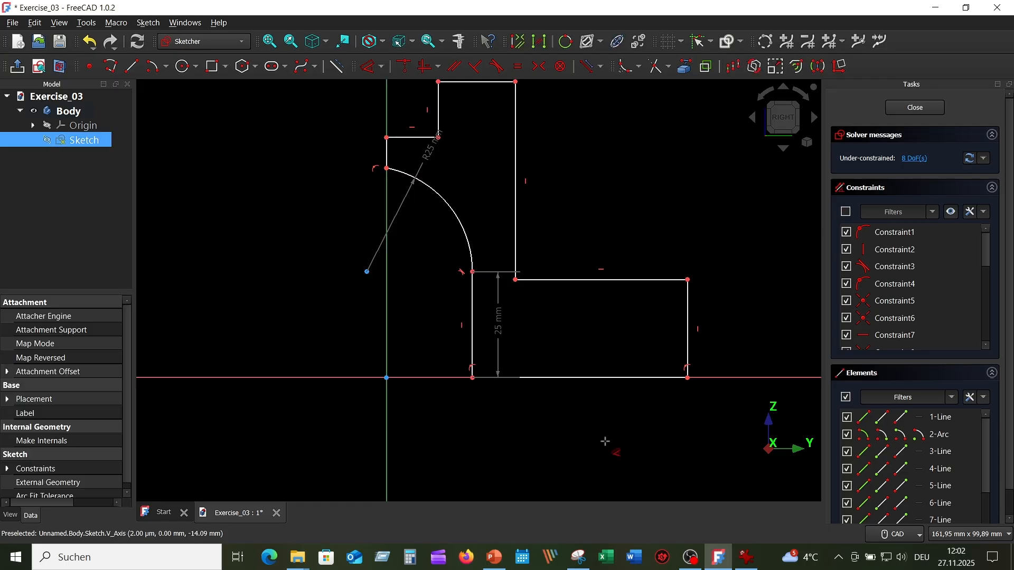
{"action": "left_click", "coordinate": [688, 351]}
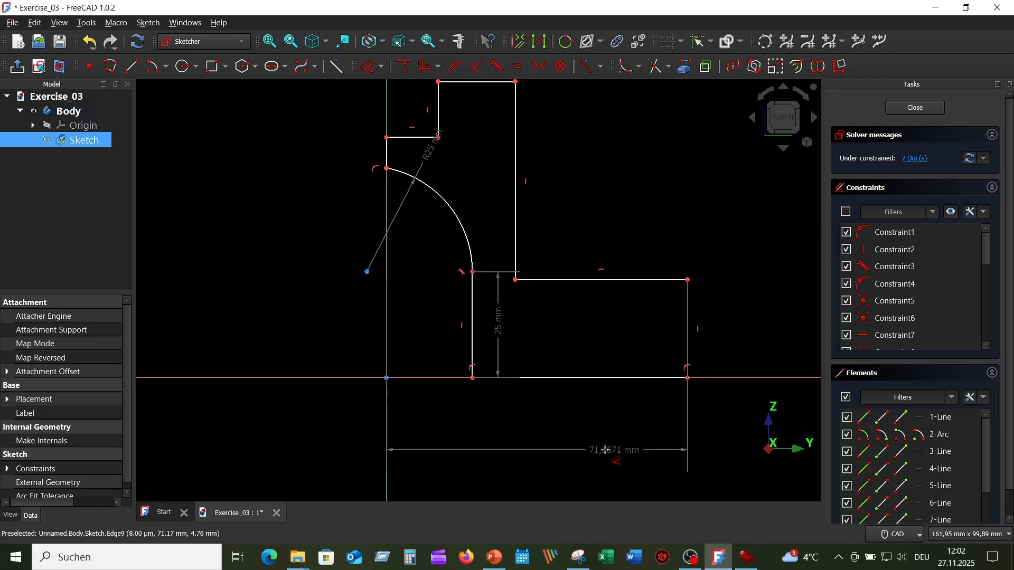
{"action": "left_click", "coordinate": [534, 422]}
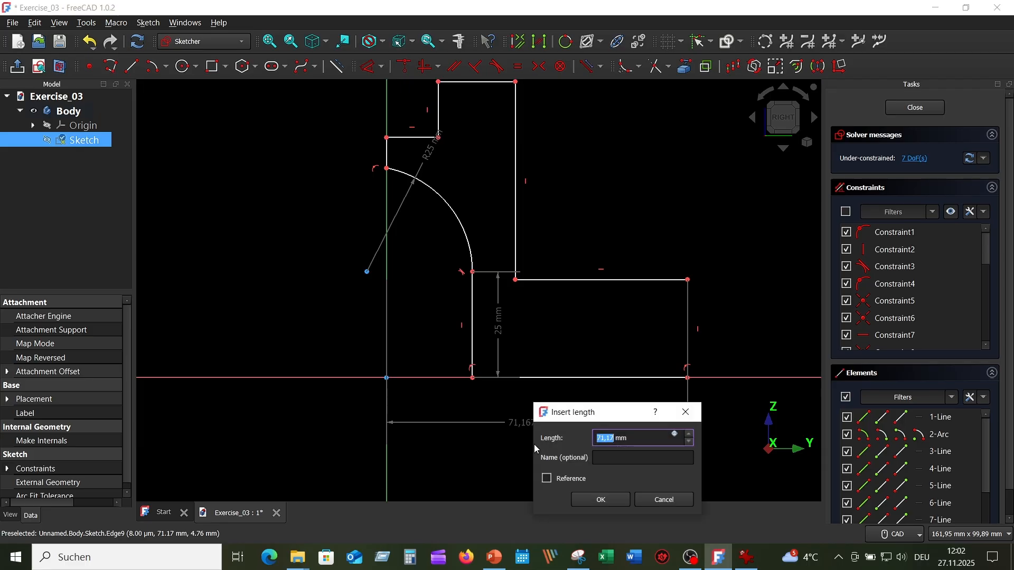
{"action": "type", "text": "400/2"}
{"action": "key", "text": "Return"}
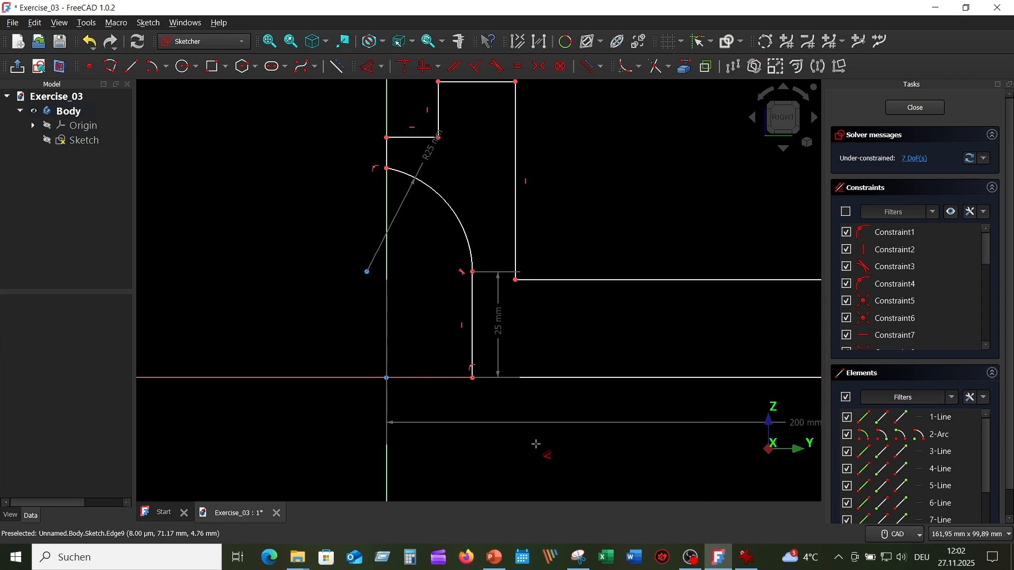
Step: Dimension the tall outer vertical line of the upright to a length of 105 mm
{"action": "scroll", "coordinate": [533, 444], "scroll_direction": "down", "scroll_amount": 3}
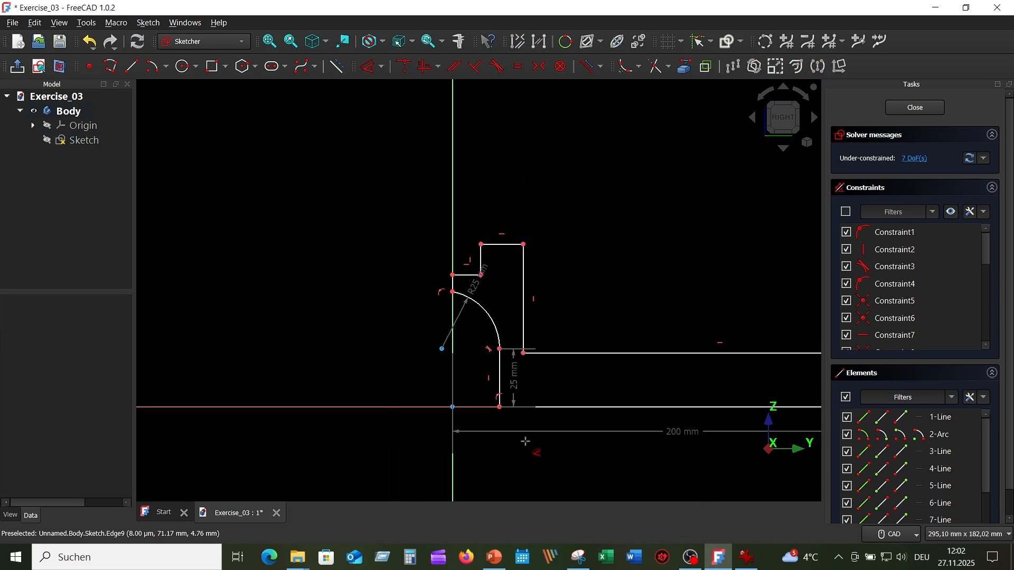
{"action": "scroll", "coordinate": [526, 443], "scroll_direction": "up", "scroll_amount": 2}
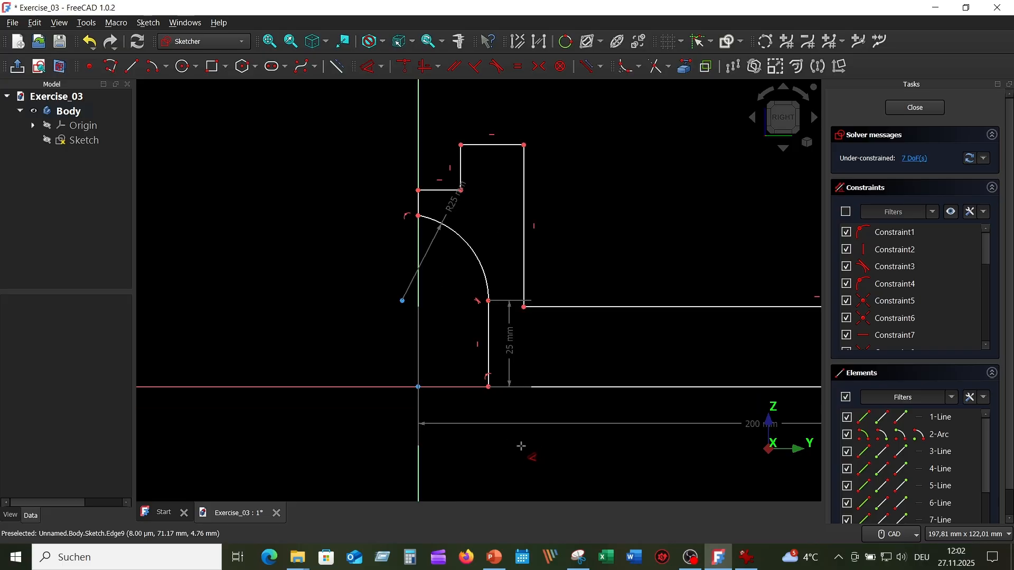
{"action": "left_click", "coordinate": [524, 232]}
{"action": "left_click", "coordinate": [558, 221]}
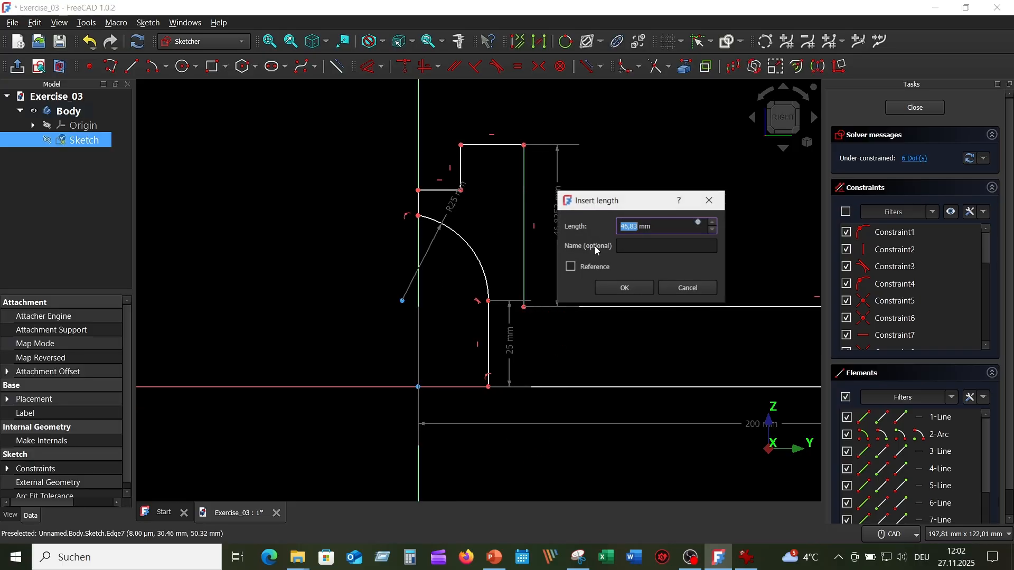
{"action": "type", "text": "105"}
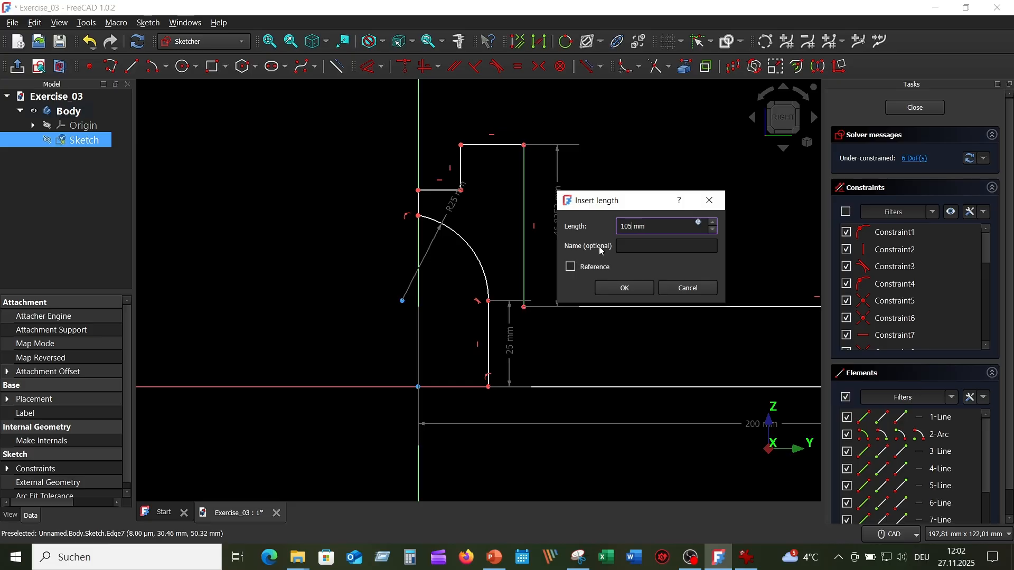
{"action": "key", "text": "Return"}
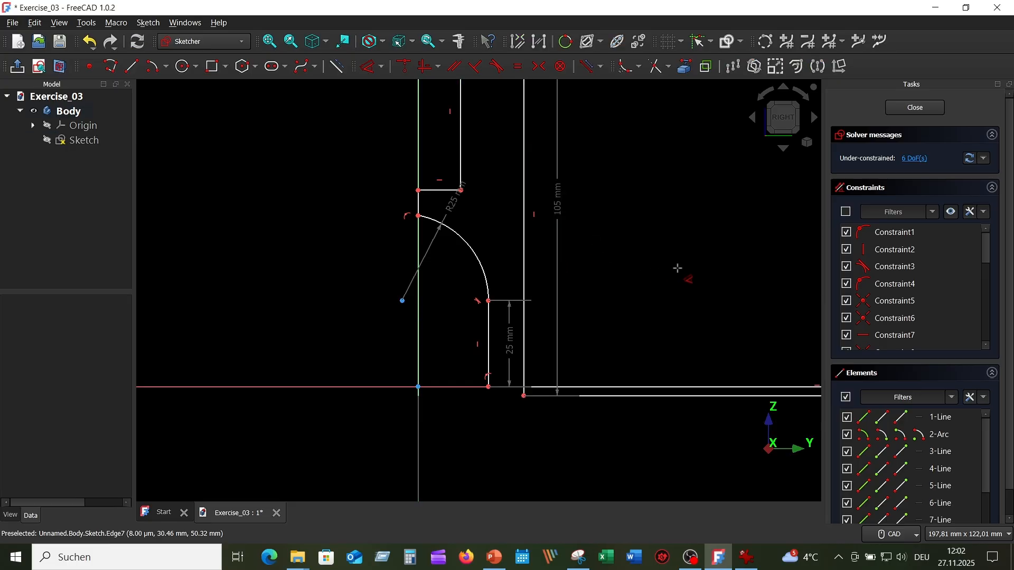
Step: Move the base's long upper edge from below the horizontal axis to about 18 mm above it
{"action": "scroll", "coordinate": [675, 317], "scroll_direction": "down", "scroll_amount": 3}
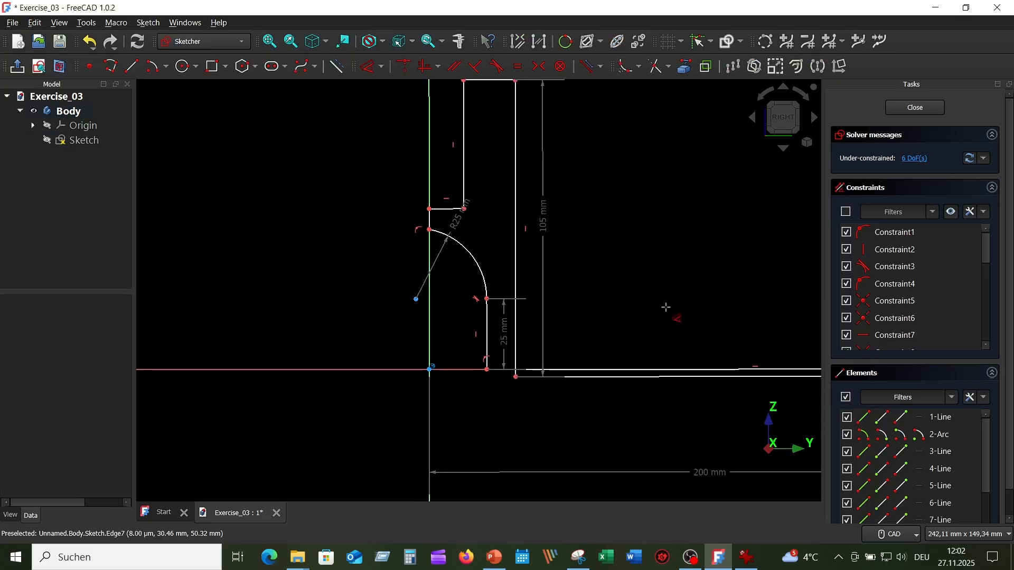
{"action": "scroll", "coordinate": [625, 276], "scroll_direction": "up", "scroll_amount": 2}
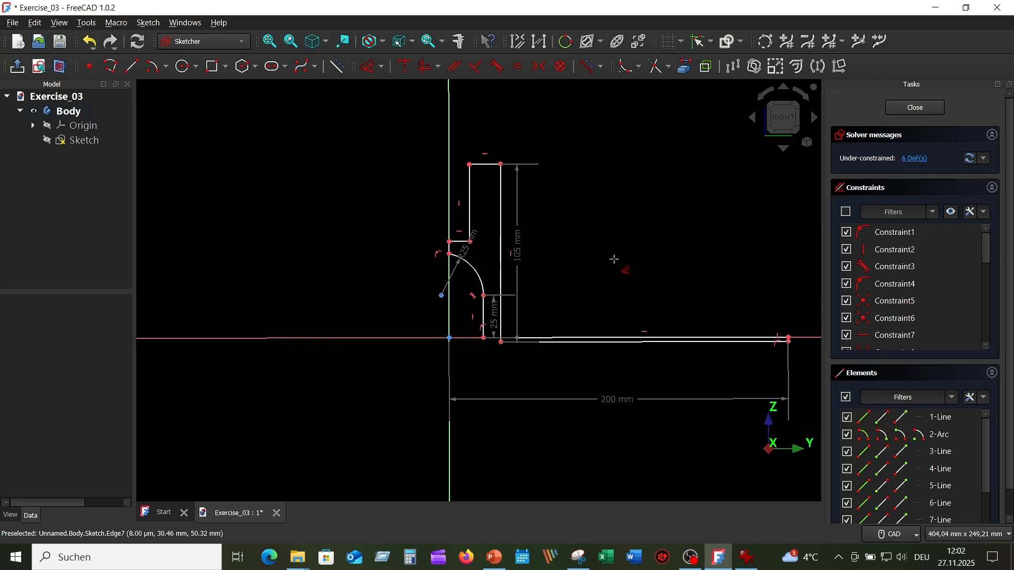
{"action": "middle_click_drag", "start_coordinate": [614, 259], "coordinate": [544, 227]}
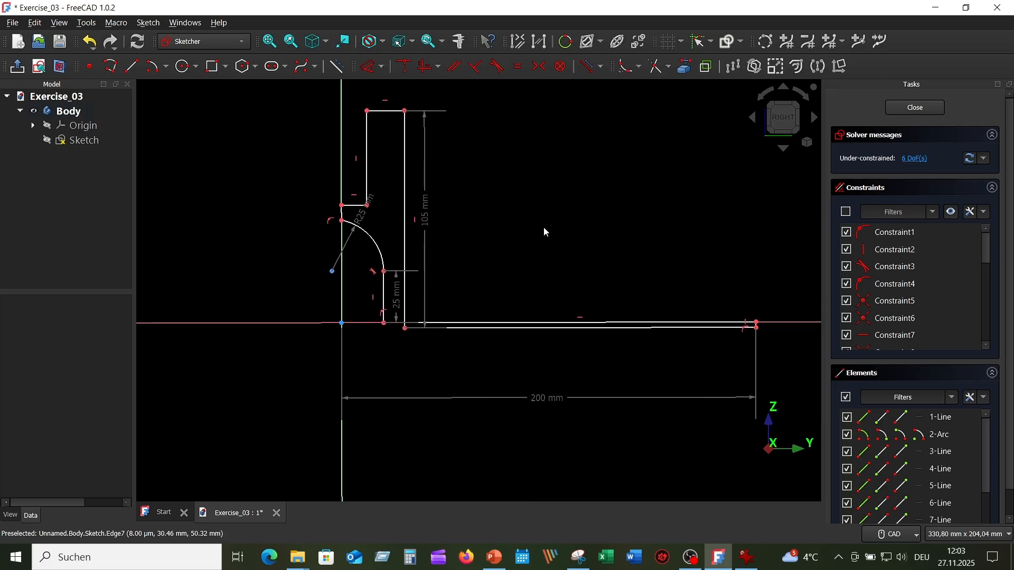
{"action": "scroll", "coordinate": [543, 227], "scroll_direction": "up", "scroll_amount": 2}
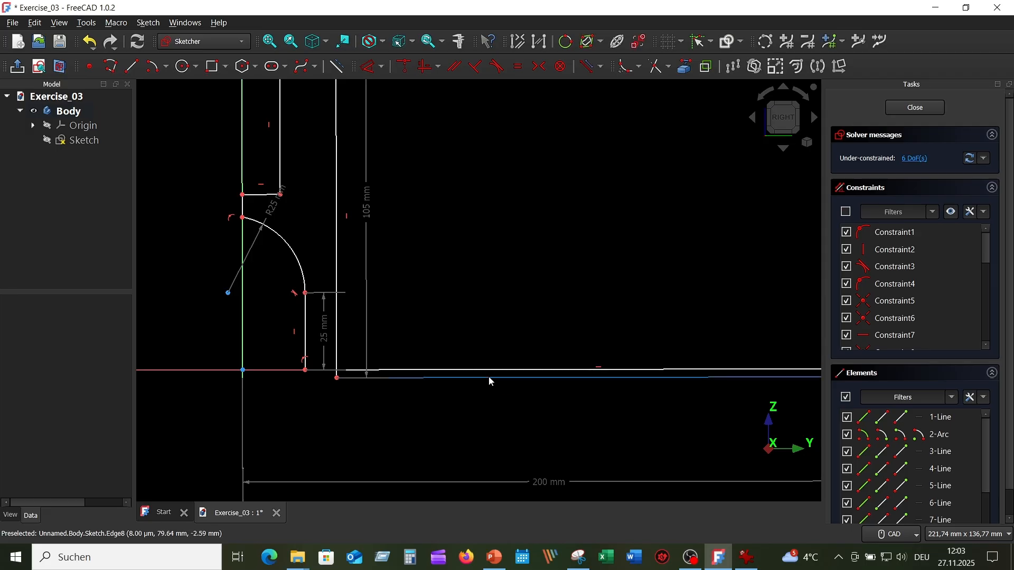
{"action": "left_click_drag", "start_coordinate": [489, 378], "coordinate": [492, 315]}
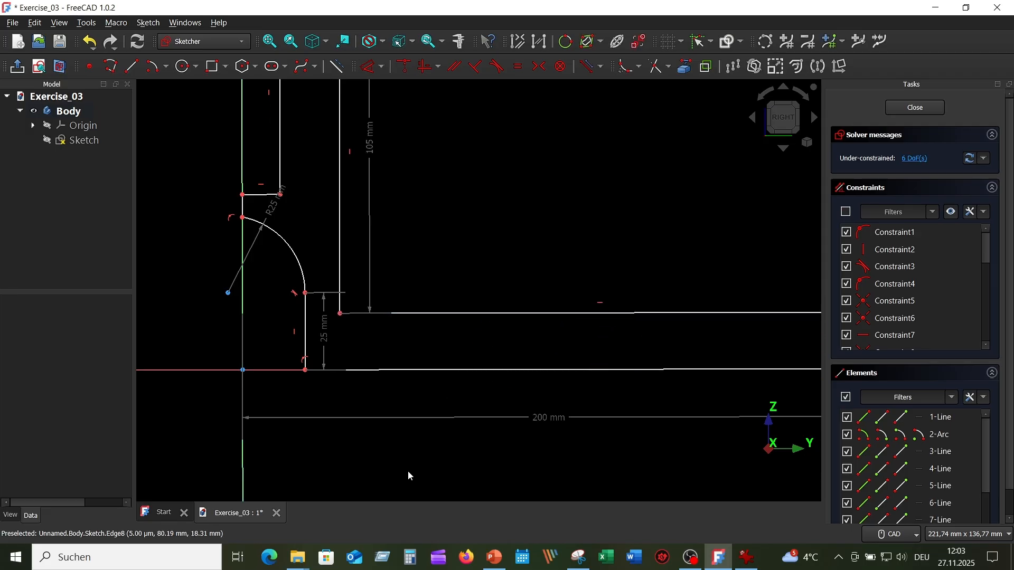
Step: Dimension the base's outer vertical edge to a height of 30 mm
{"action": "scroll", "coordinate": [421, 457], "scroll_direction": "down", "scroll_amount": 1}
{"action": "mouse_move", "coordinate": [480, 463]}
{"action": "middle_mouse_down"}
{"action": "mouse_move", "coordinate": [443, 420]}
{"action": "mouse_move", "coordinate": [446, 403]}
{"action": "middle_mouse_up"}
{"action": "scroll", "coordinate": [443, 421], "scroll_direction": "down", "scroll_amount": 1}
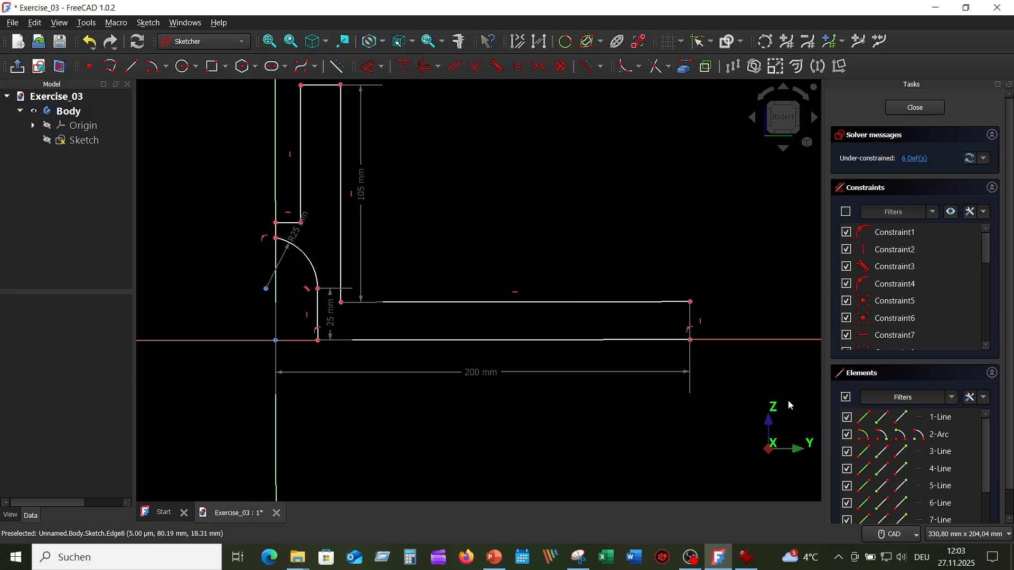
{"action": "left_click", "coordinate": [373, 68]}
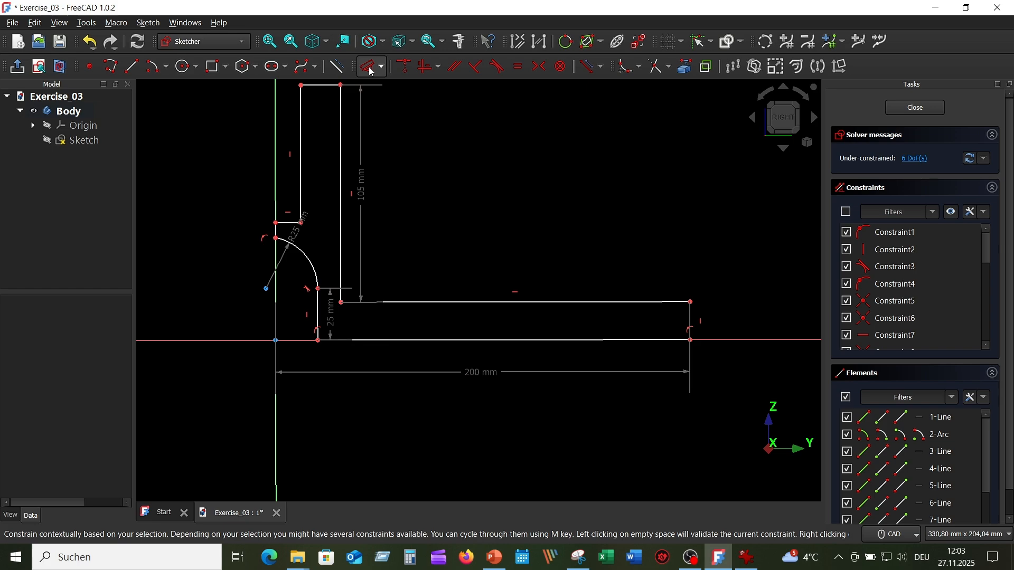
{"action": "left_click", "coordinate": [690, 315]}
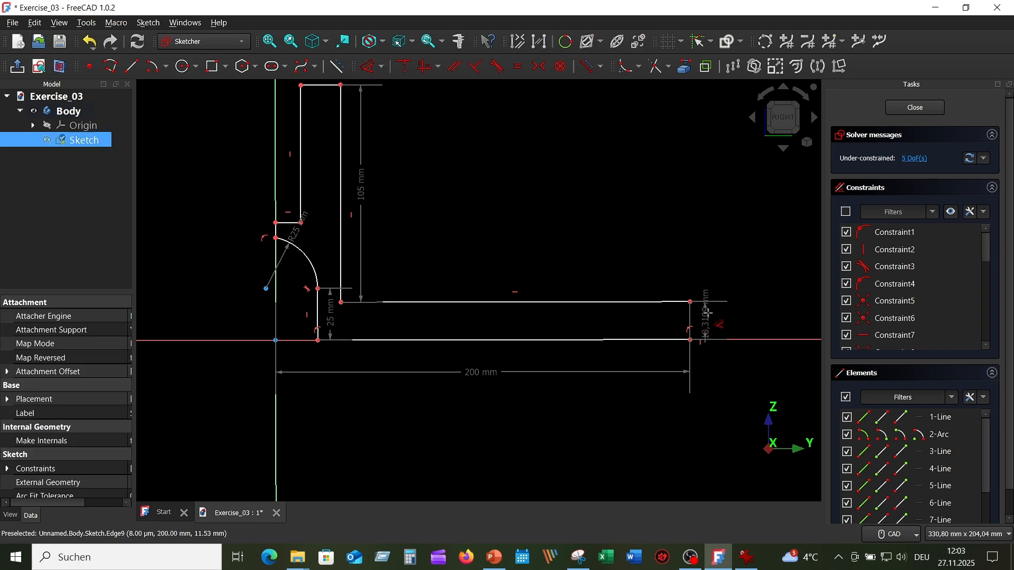
{"action": "left_click", "coordinate": [724, 272]}
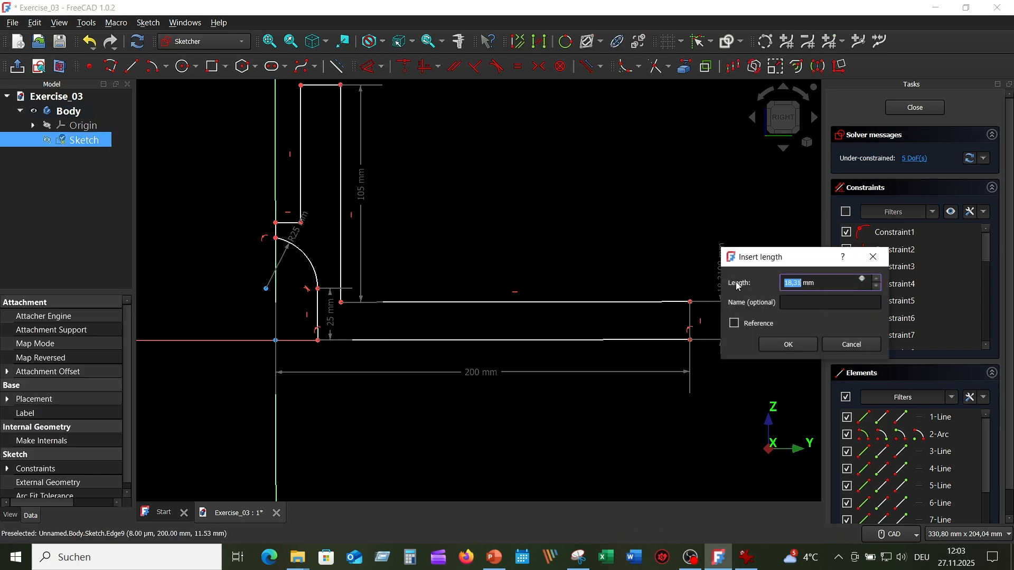
{"action": "type", "text": "30"}
{"action": "key", "text": "Return"}
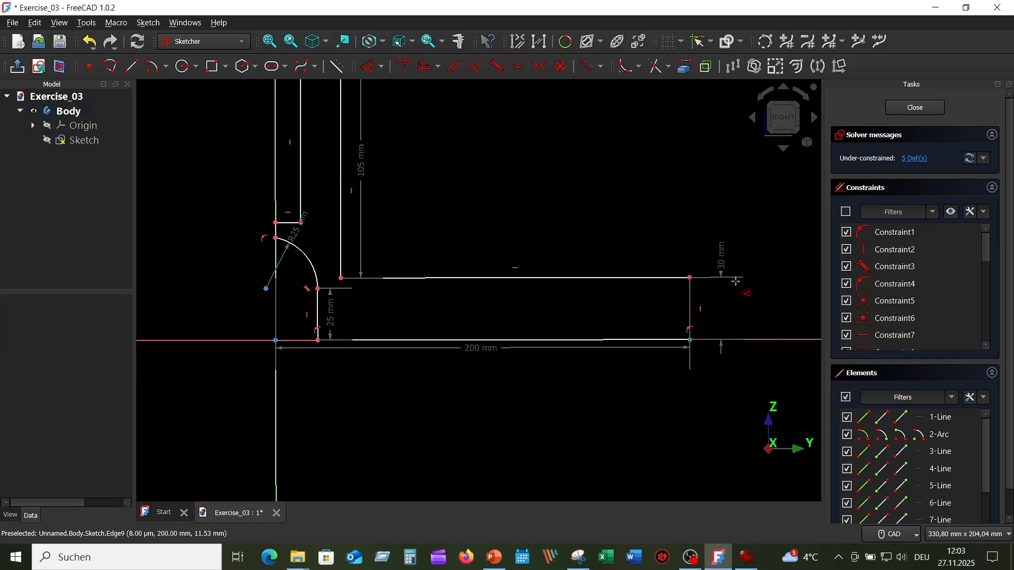
Step: Dimension the short vertical line of the upper notch to a length of 20 mm
{"action": "scroll", "coordinate": [557, 200], "scroll_direction": "down", "scroll_amount": 2}
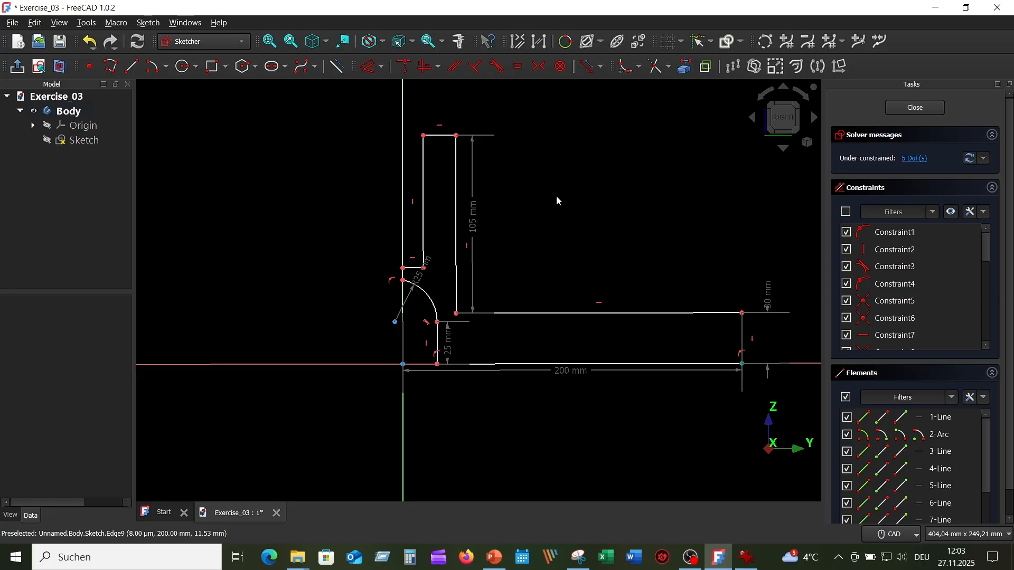
{"action": "left_click", "coordinate": [423, 179]}
{"action": "left_click", "coordinate": [341, 185]}
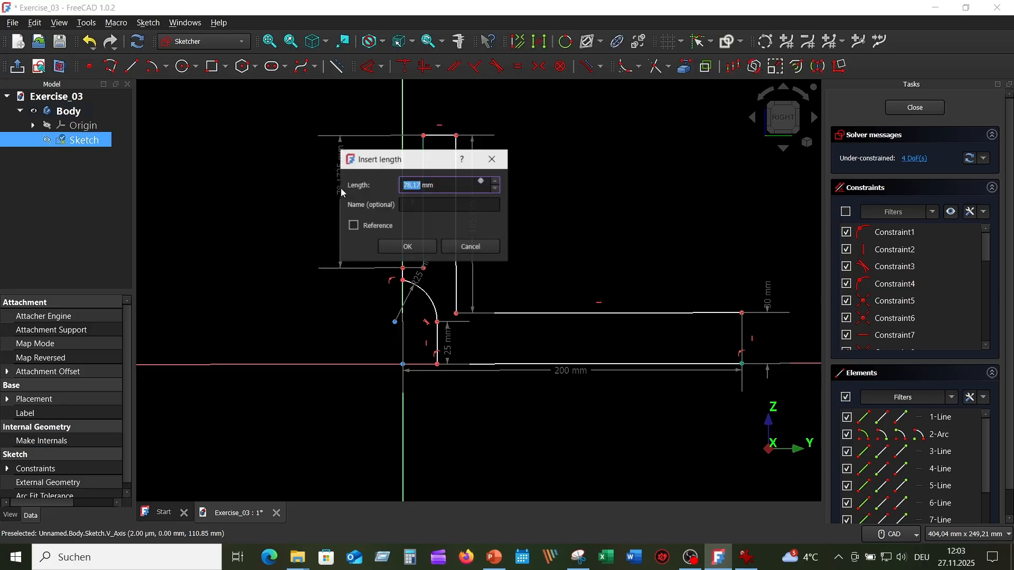
{"action": "type", "text": "20"}
{"action": "key", "text": "Return"}
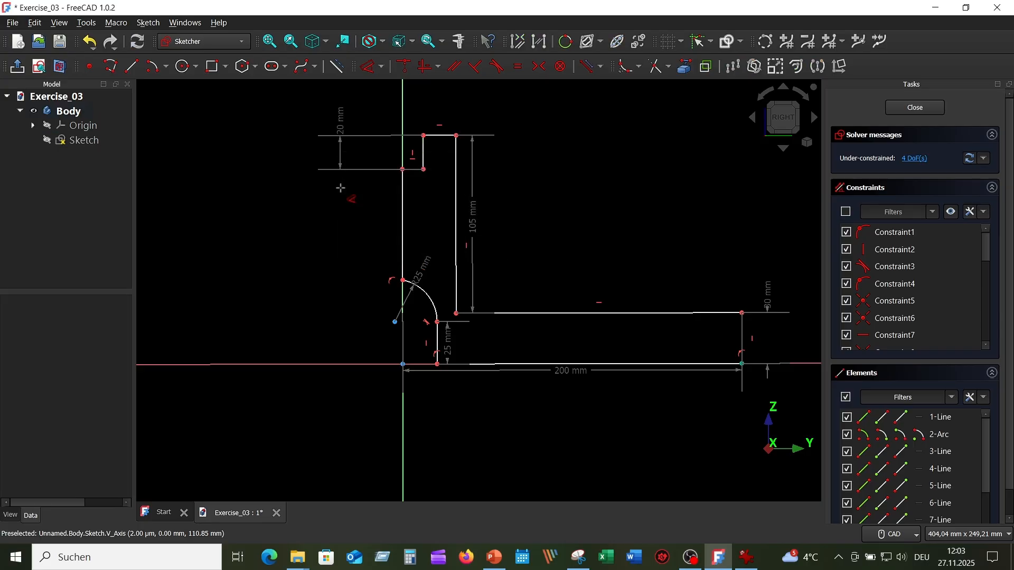
Step: Dimension the notch's horizontal floor line to a length of 25 mm
{"action": "scroll", "coordinate": [565, 214], "scroll_direction": "up", "scroll_amount": 1}
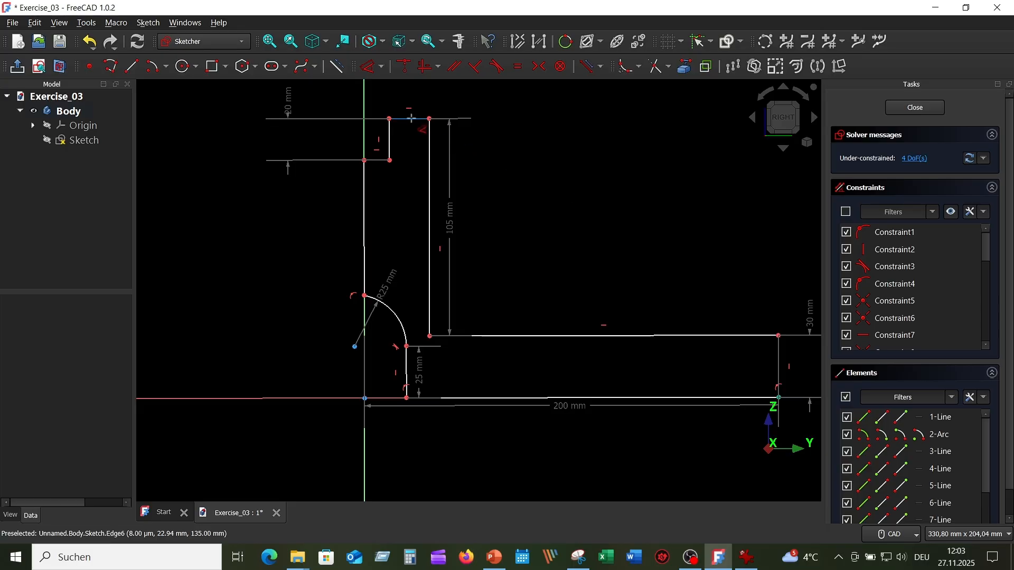
{"action": "left_click", "coordinate": [374, 160]}
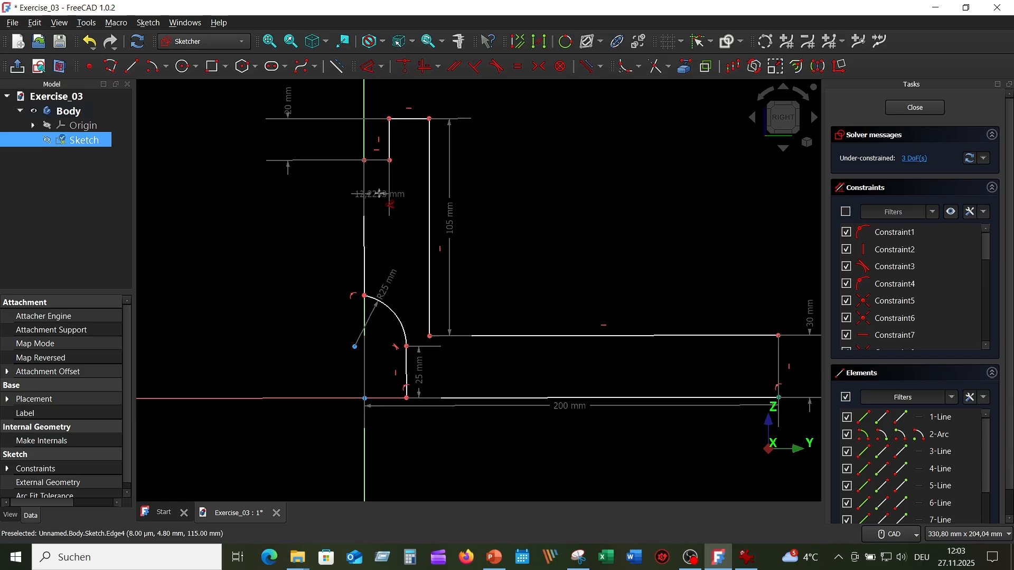
{"action": "left_click", "coordinate": [309, 189]}
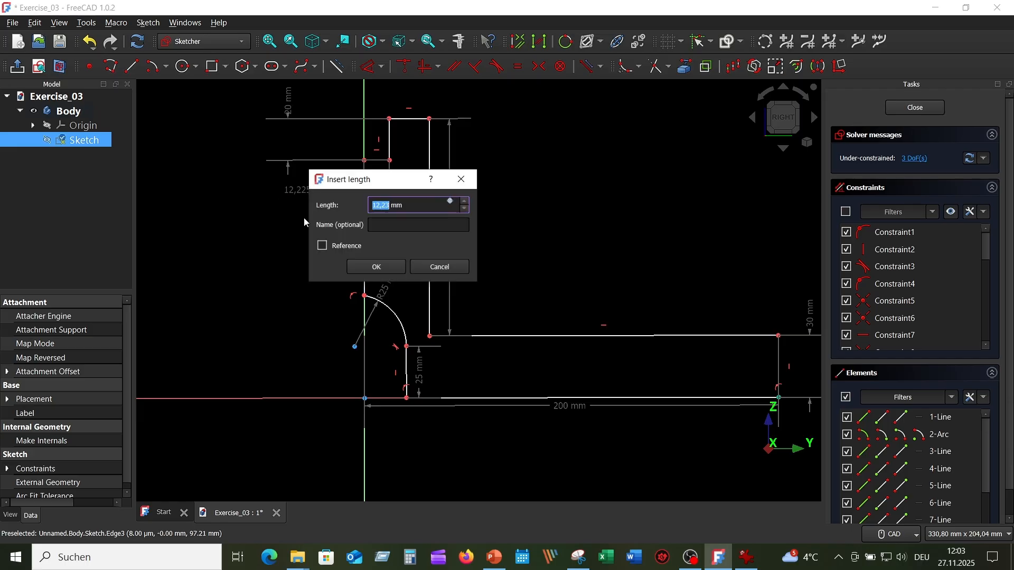
{"action": "type", "text": "50"}
{"action": "key", "text": "BackSpace"}
{"action": "key", "text": "BackSpace"}
{"action": "type", "text": "25"}
{"action": "key", "text": "Return"}
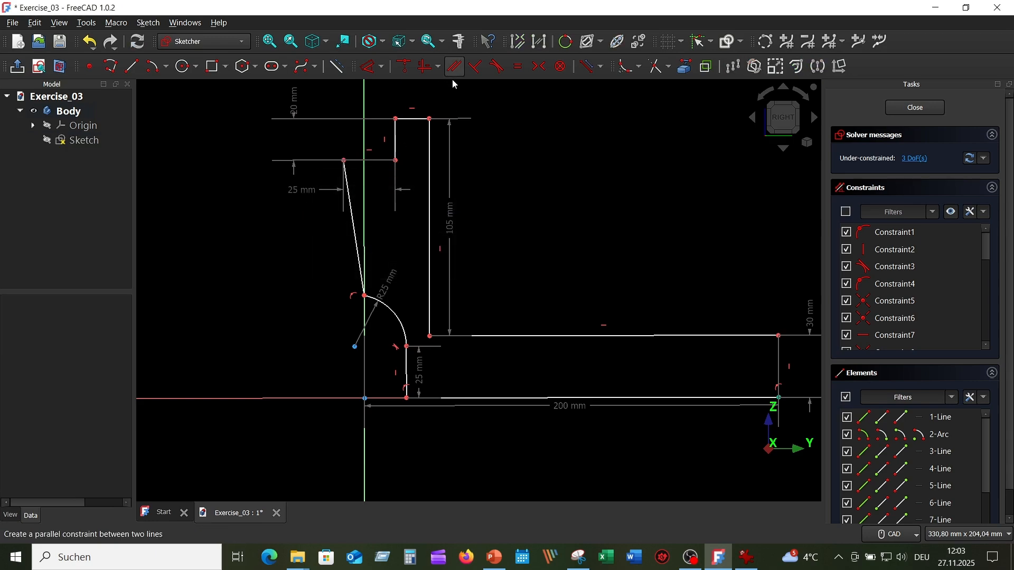
Step: Constrain the slanted line between the arc's upper end and the notch floor to be vertical
{"action": "right_click", "coordinate": [577, 148]}
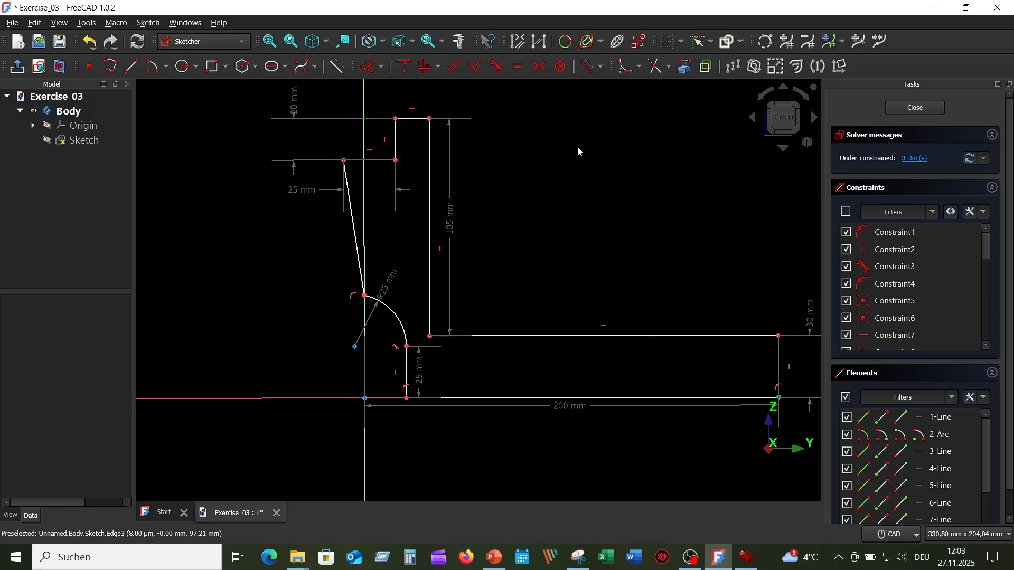
{"action": "left_click", "coordinate": [351, 209]}
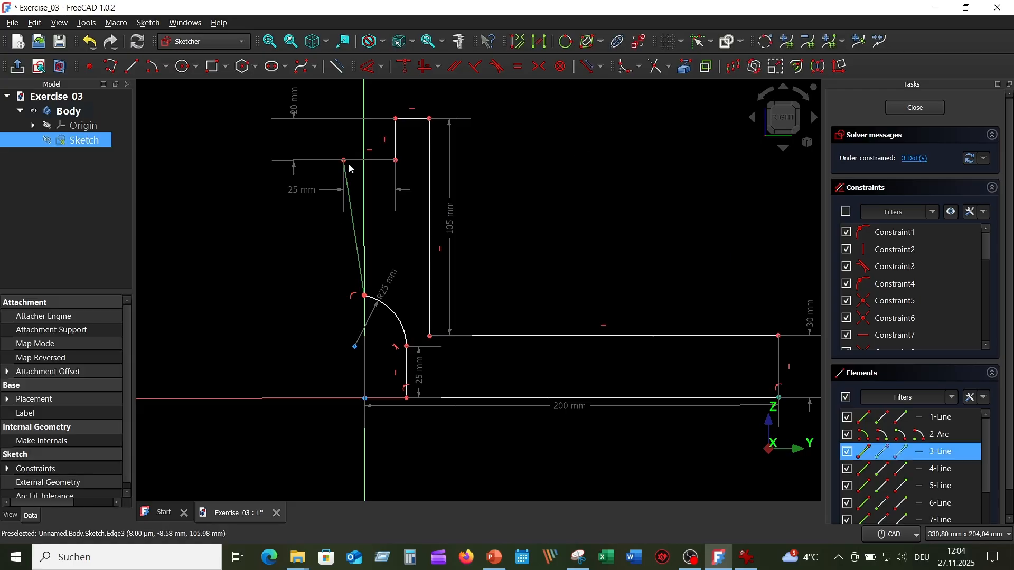
{"action": "left_click", "coordinate": [424, 67]}
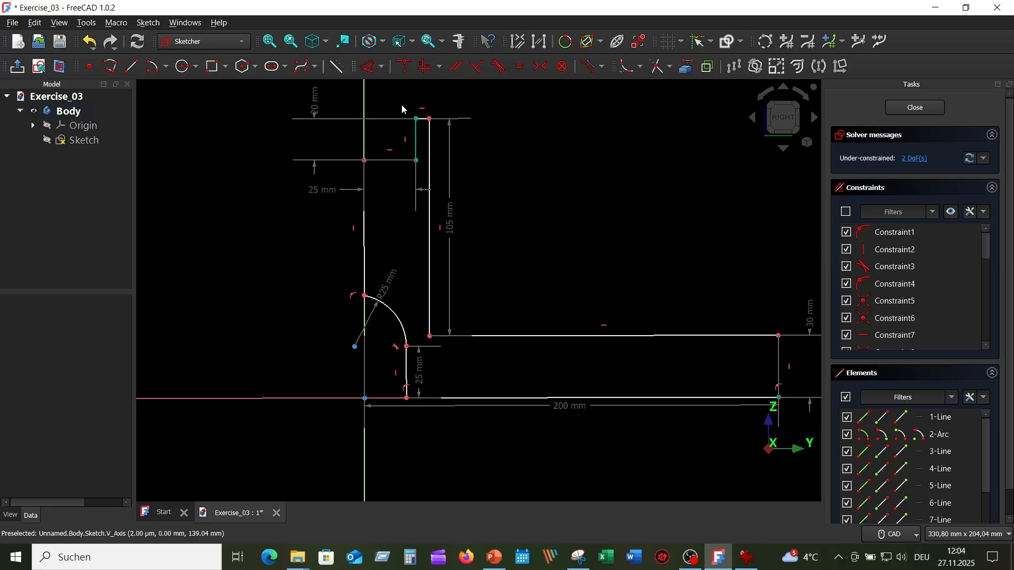
Step: Dimension the short horizontal line at the top of the upright to a length of 35 mm
{"action": "scroll", "coordinate": [379, 182], "scroll_direction": "up", "scroll_amount": 3}
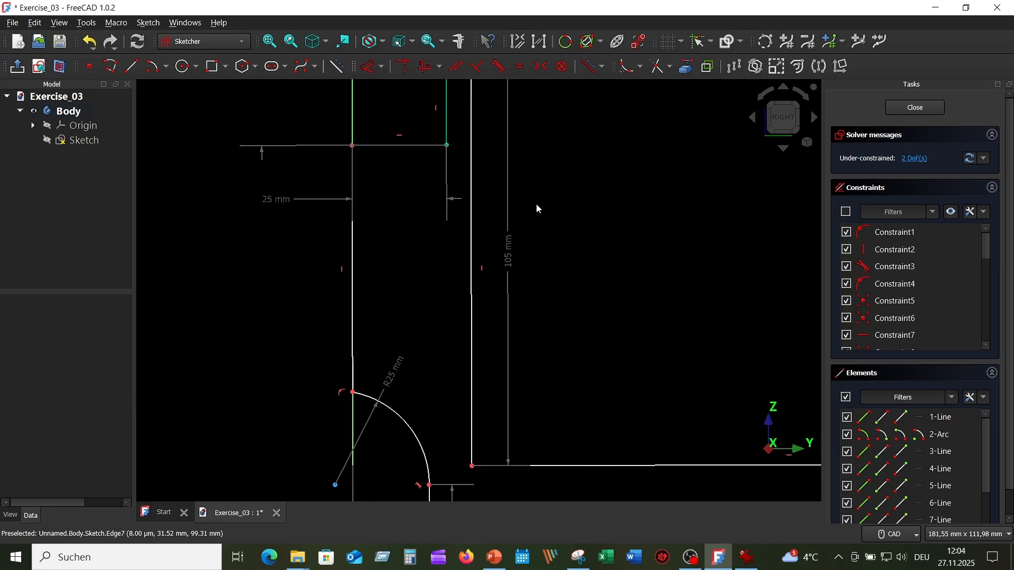
{"action": "scroll", "coordinate": [537, 204], "scroll_direction": "down", "scroll_amount": 3}
{"action": "scroll", "coordinate": [554, 217], "scroll_direction": "up", "scroll_amount": 3}
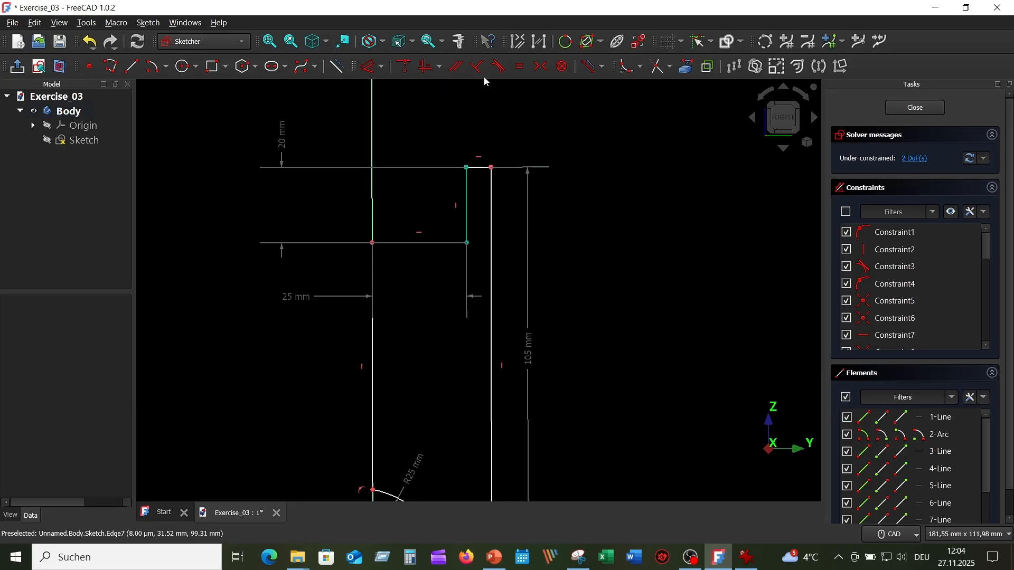
{"action": "left_click", "coordinate": [370, 67]}
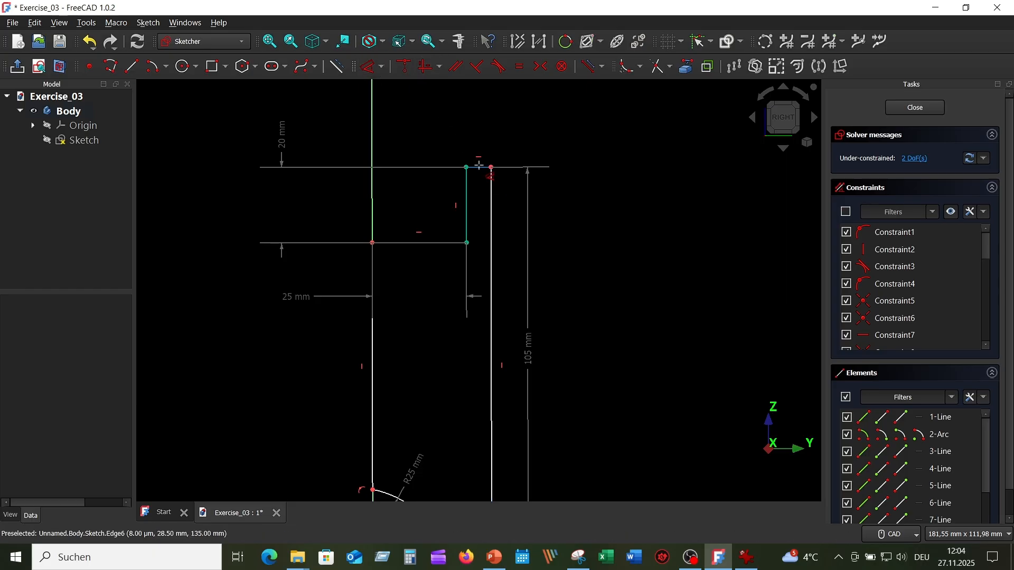
{"action": "left_click", "coordinate": [479, 168]}
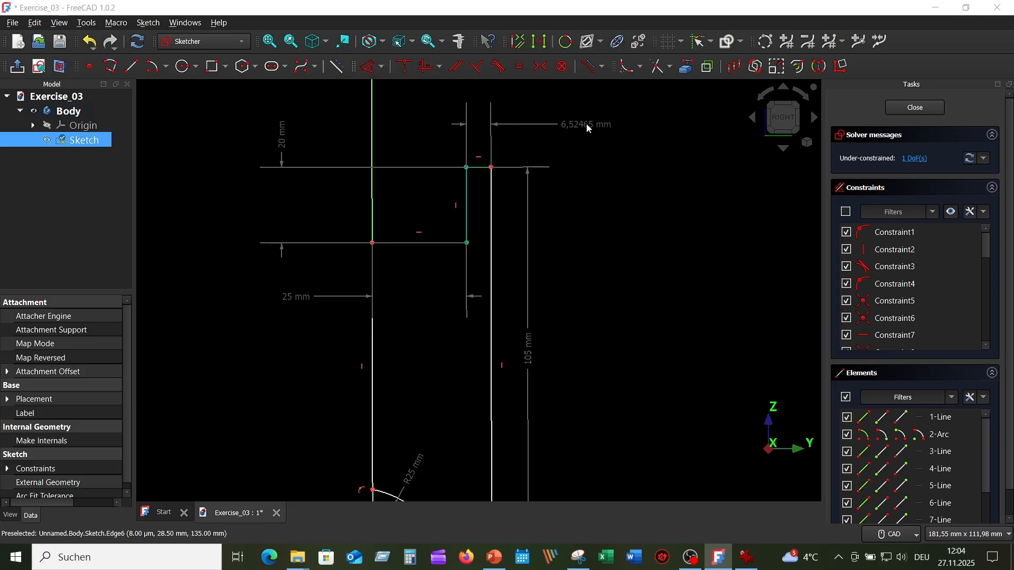
{"action": "left_click", "coordinate": [586, 122]}
{"action": "type", "text": "35"}
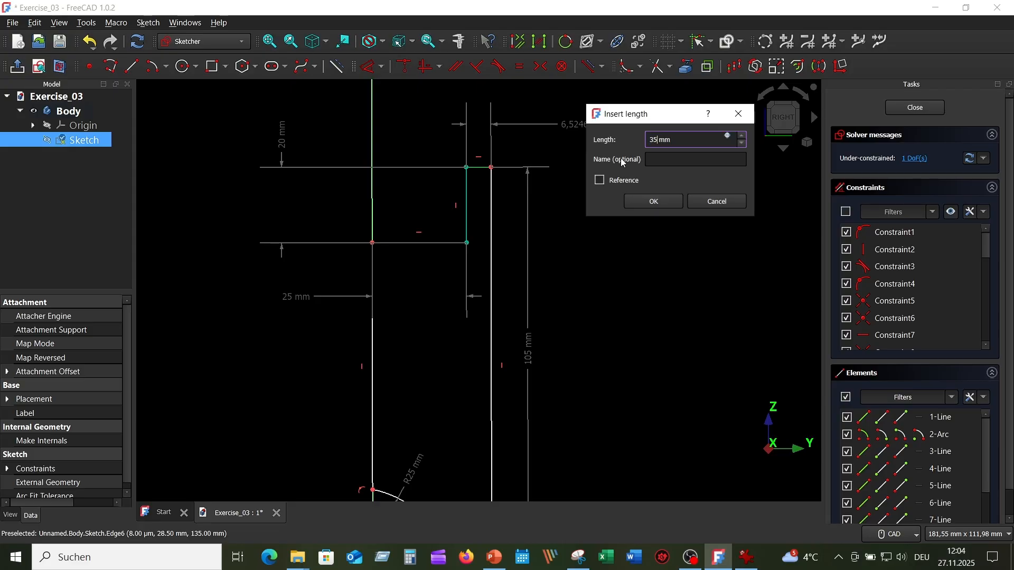
{"action": "key", "text": "Return"}
{"action": "scroll", "coordinate": [621, 158], "scroll_direction": "down", "scroll_amount": 4}
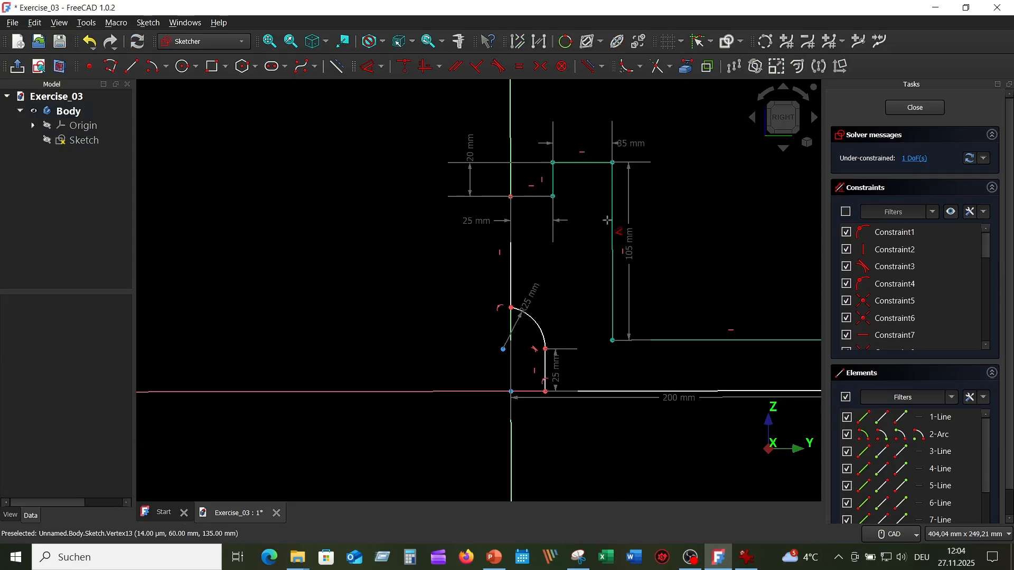
Step: Move the 200 mm overall length dimension farther below the profile's base line
{"action": "middle_click_drag", "start_coordinate": [669, 264], "coordinate": [563, 136]}
{"action": "scroll", "coordinate": [563, 140], "scroll_direction": "up", "scroll_amount": 3}
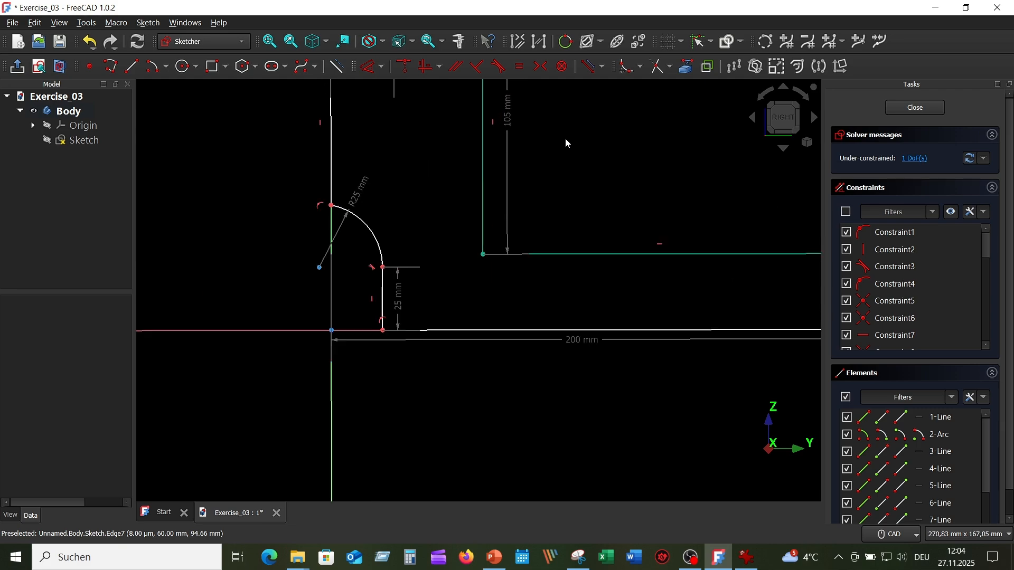
{"action": "scroll", "coordinate": [579, 174], "scroll_direction": "down", "scroll_amount": 2}
{"action": "scroll", "coordinate": [436, 169], "scroll_direction": "up", "scroll_amount": 3}
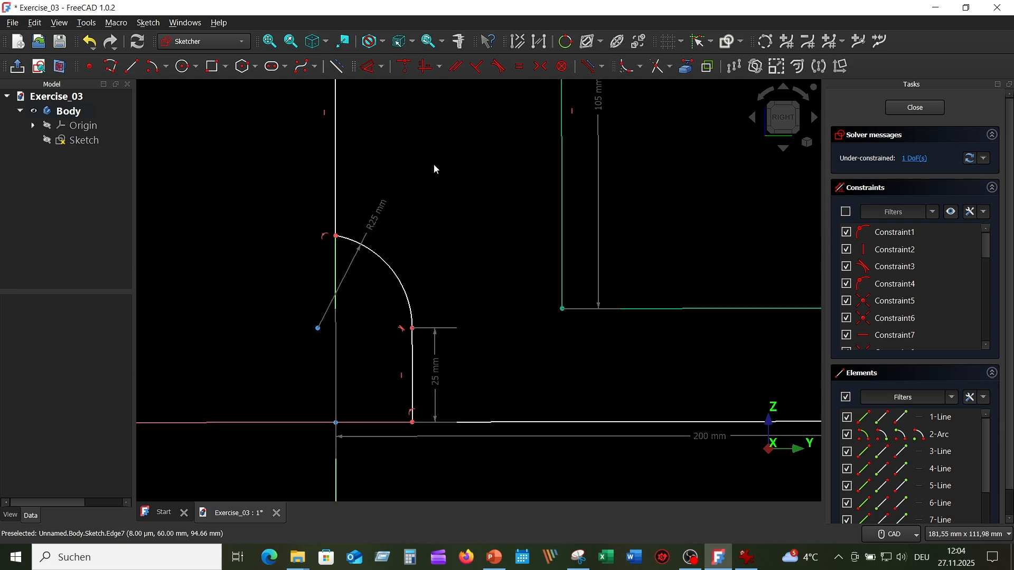
{"action": "scroll", "coordinate": [421, 170], "scroll_direction": "down", "scroll_amount": 2}
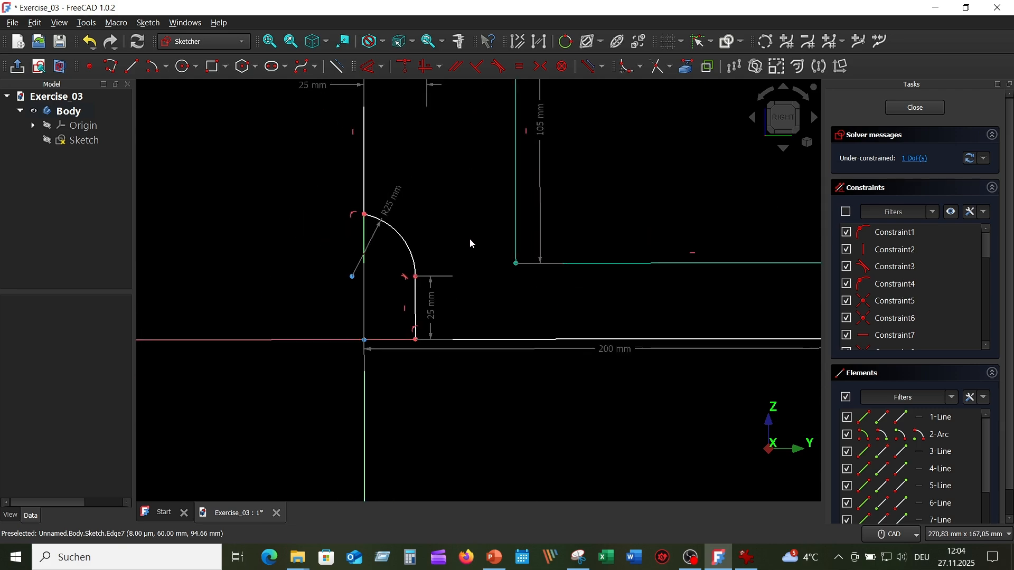
{"action": "scroll", "coordinate": [471, 244], "scroll_direction": "up", "scroll_amount": 1}
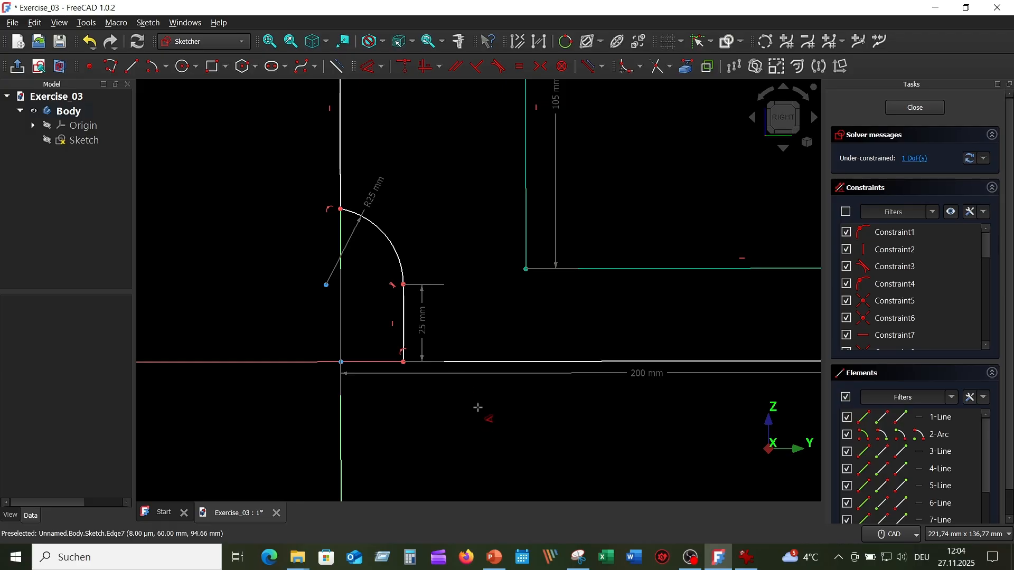
{"action": "left_click_drag", "start_coordinate": [640, 373], "coordinate": [651, 411]}
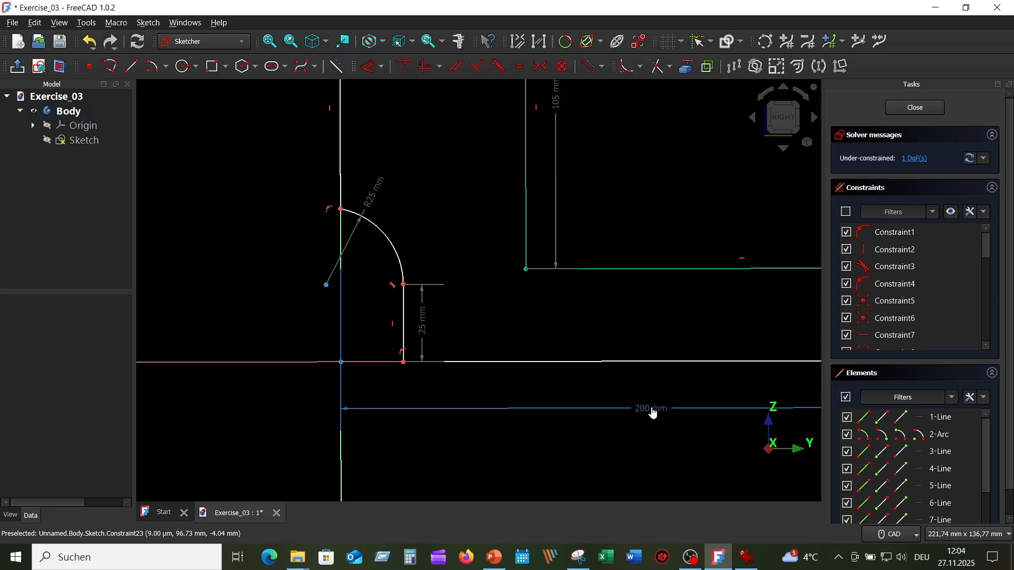
Step: Try to apply a horizontal/vertical constraint to the profile's long base line
{"action": "left_click", "coordinate": [638, 361]}
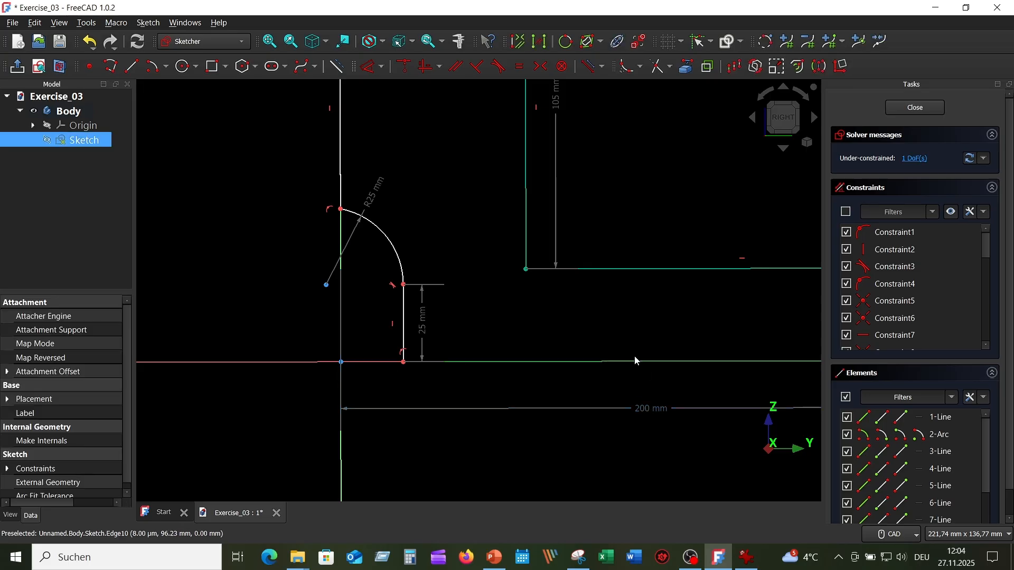
{"action": "left_click", "coordinate": [432, 67]}
{"action": "scroll", "coordinate": [480, 379], "scroll_direction": "up", "scroll_amount": 2}
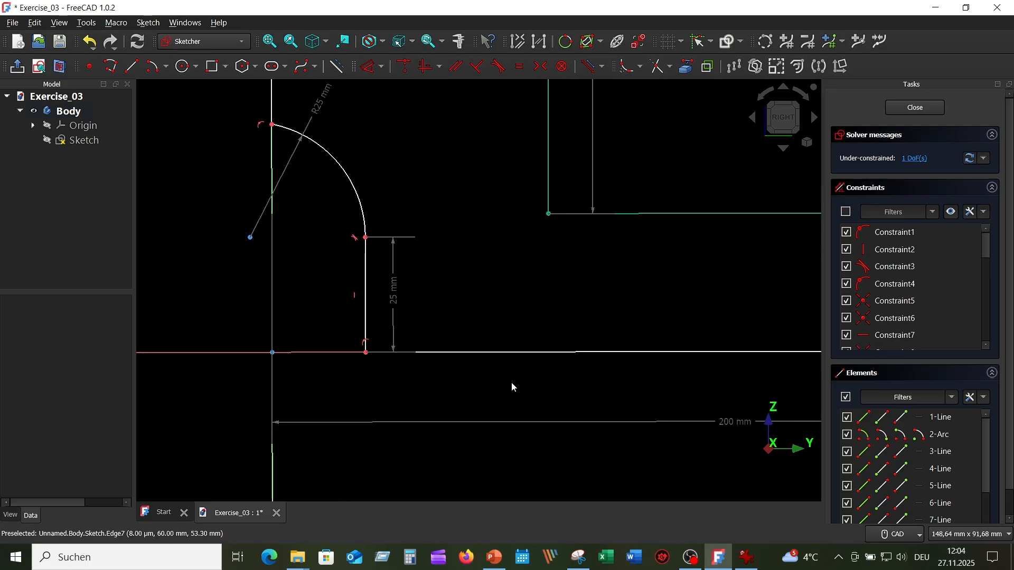
{"action": "mouse_move", "coordinate": [511, 387]}
{"action": "middle_mouse_down"}
{"action": "mouse_move", "coordinate": [283, 335]}
{"action": "mouse_move", "coordinate": [213, 340]}
{"action": "mouse_move", "coordinate": [536, 373]}
{"action": "middle_mouse_up"}
{"action": "scroll", "coordinate": [235, 330], "scroll_direction": "down", "scroll_amount": 4}
{"action": "scroll", "coordinate": [455, 362], "scroll_direction": "up", "scroll_amount": 3}
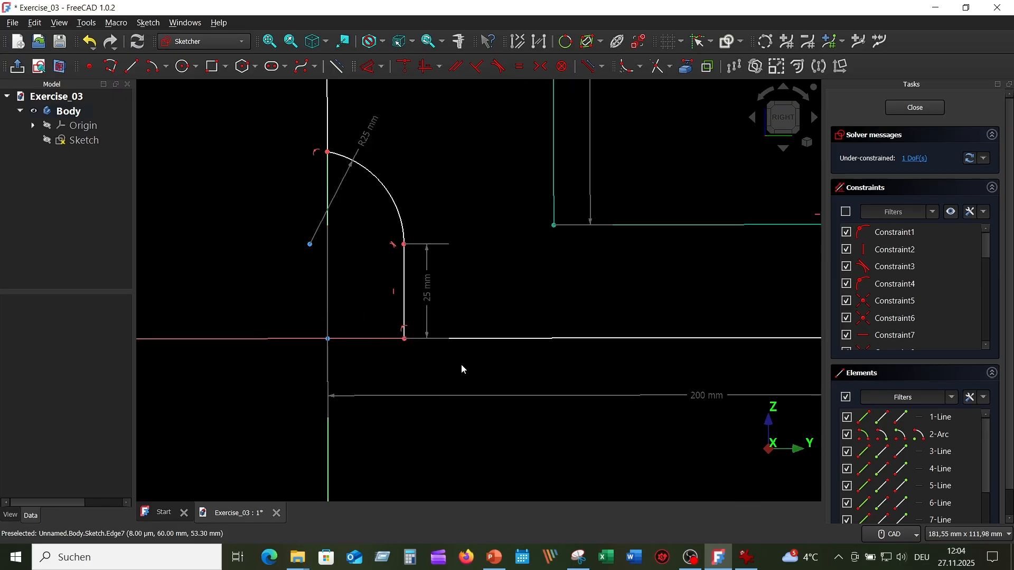
Step: Dimension the horizontal distance from the origin to the lower end of the short vertical line below the arc as 25 mm
{"action": "left_click", "coordinate": [370, 72]}
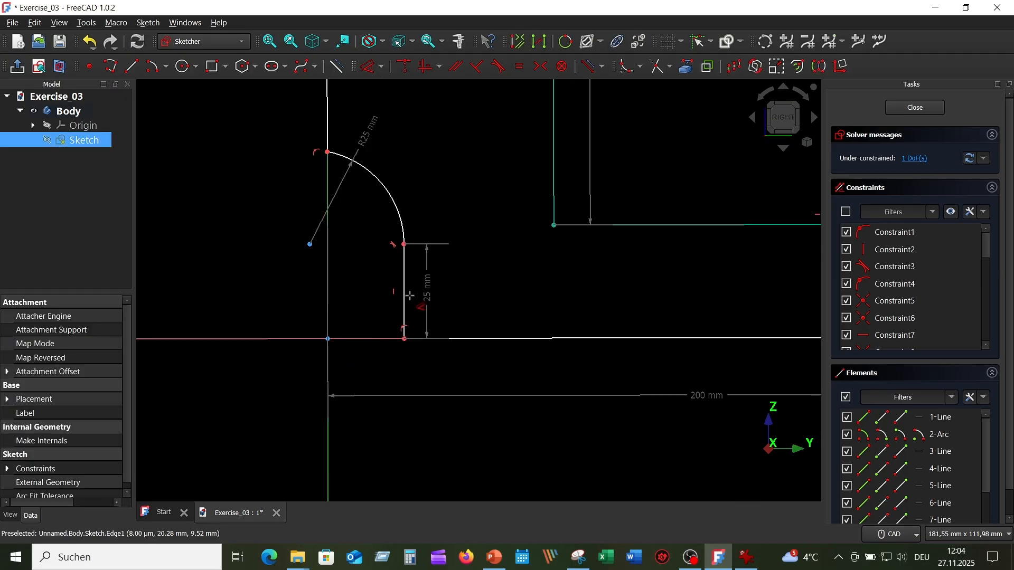
{"action": "left_click", "coordinate": [394, 338]}
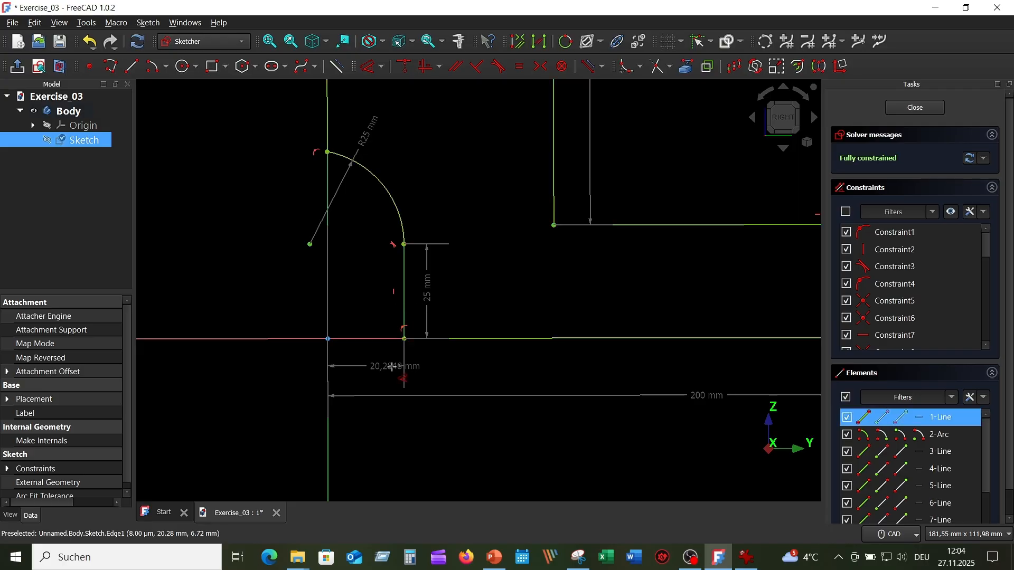
{"action": "left_click", "coordinate": [452, 373]}
{"action": "type", "text": "25"}
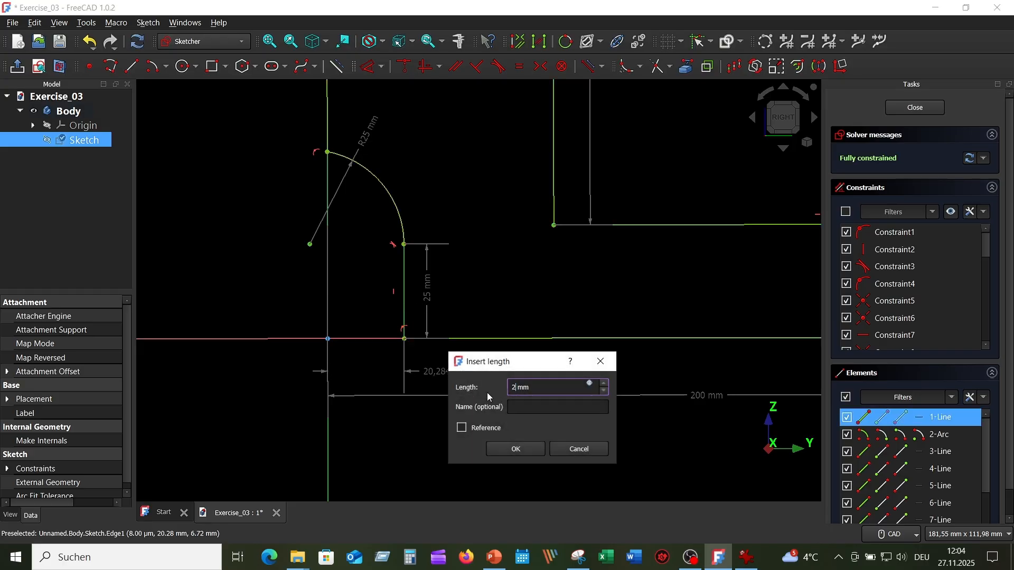
{"action": "key", "text": "Return"}
Step: Hide all sketch constraints to check the bare profile, show them again, and close the sketch
{"action": "scroll", "coordinate": [494, 391], "scroll_direction": "down", "scroll_amount": 3}
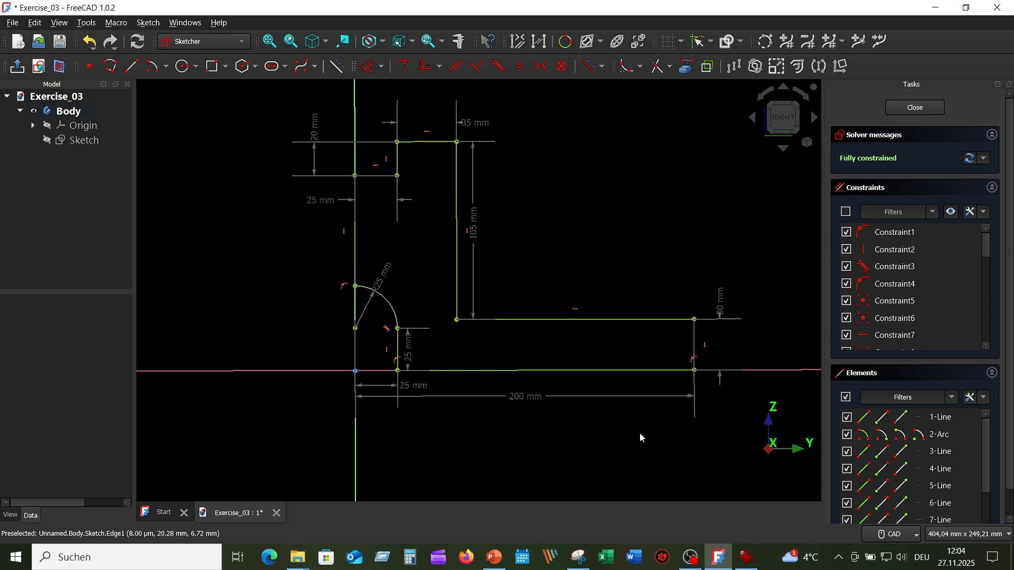
{"action": "left_click", "coordinate": [955, 213]}
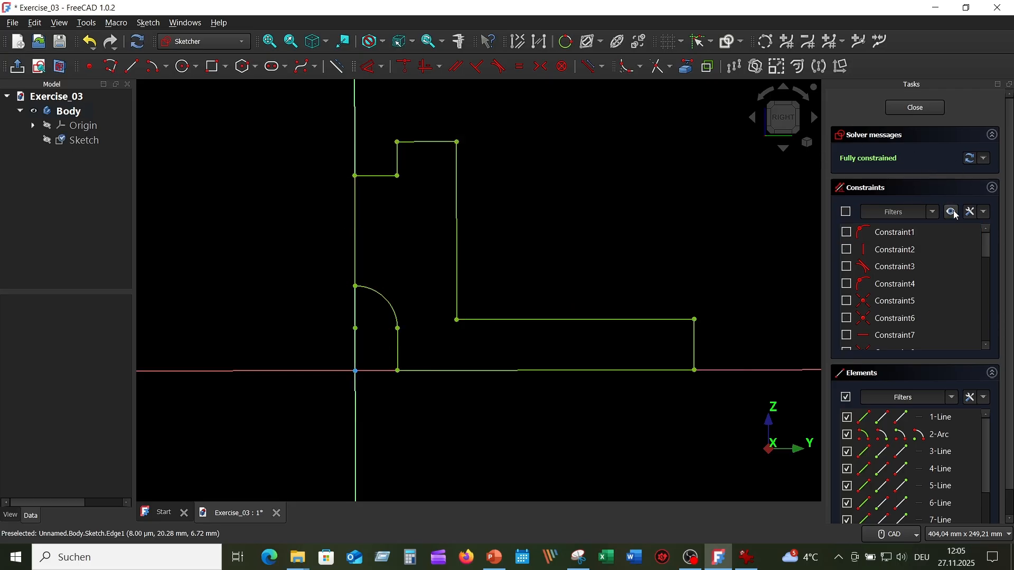
{"action": "left_click", "coordinate": [955, 213]}
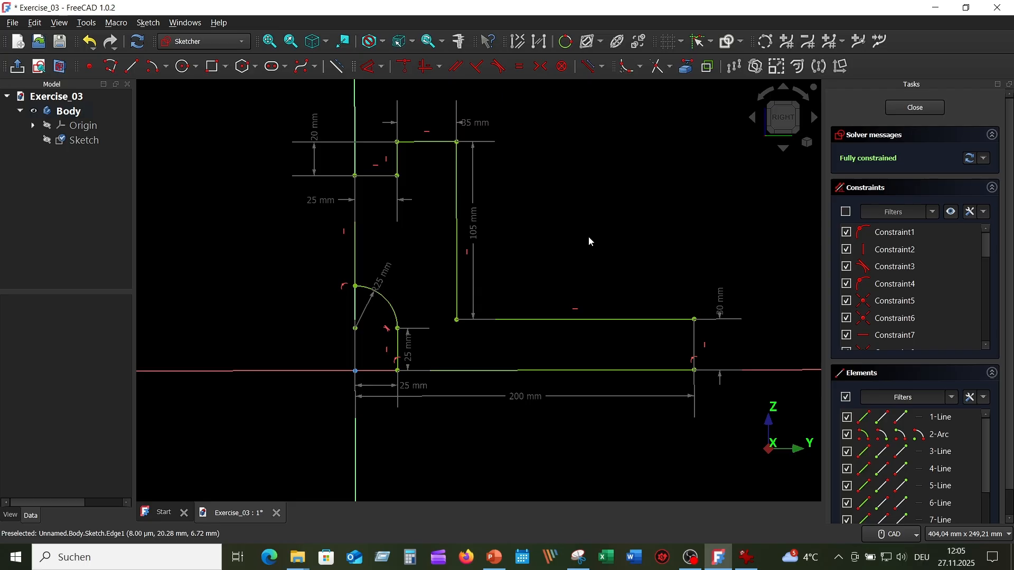
{"action": "left_click", "coordinate": [916, 109]}
{"action": "scroll", "coordinate": [608, 222], "scroll_direction": "down", "scroll_amount": 5}
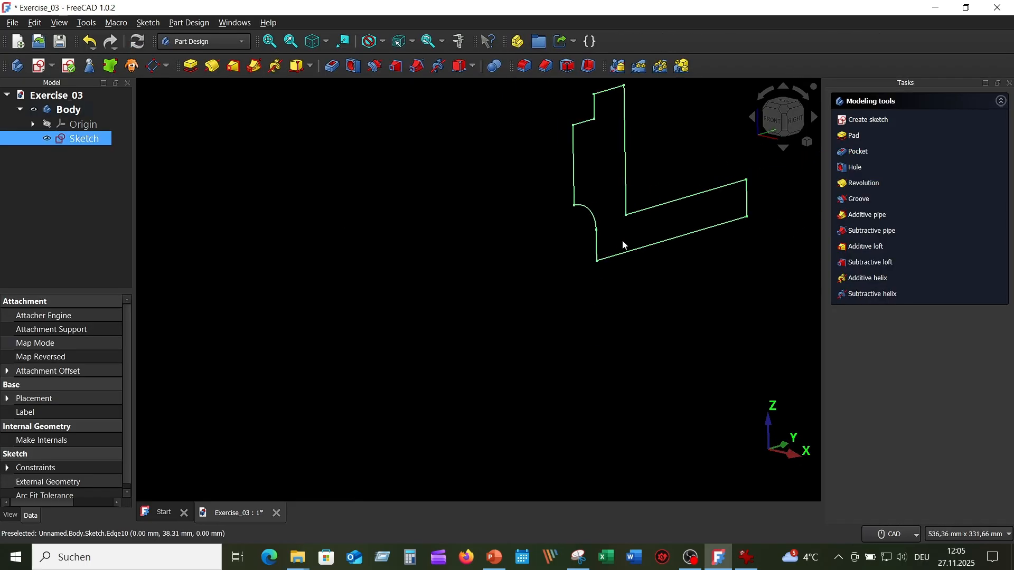
{"action": "middle_click_drag", "start_coordinate": [627, 220], "coordinate": [328, 333]}
{"action": "mouse_move", "coordinate": [437, 389]}
{"action": "middle_mouse_down"}
{"action": "mouse_move", "coordinate": [419, 330]}
{"action": "mouse_move", "coordinate": [489, 322]}
{"action": "mouse_move", "coordinate": [497, 330]}
{"action": "middle_mouse_up"}
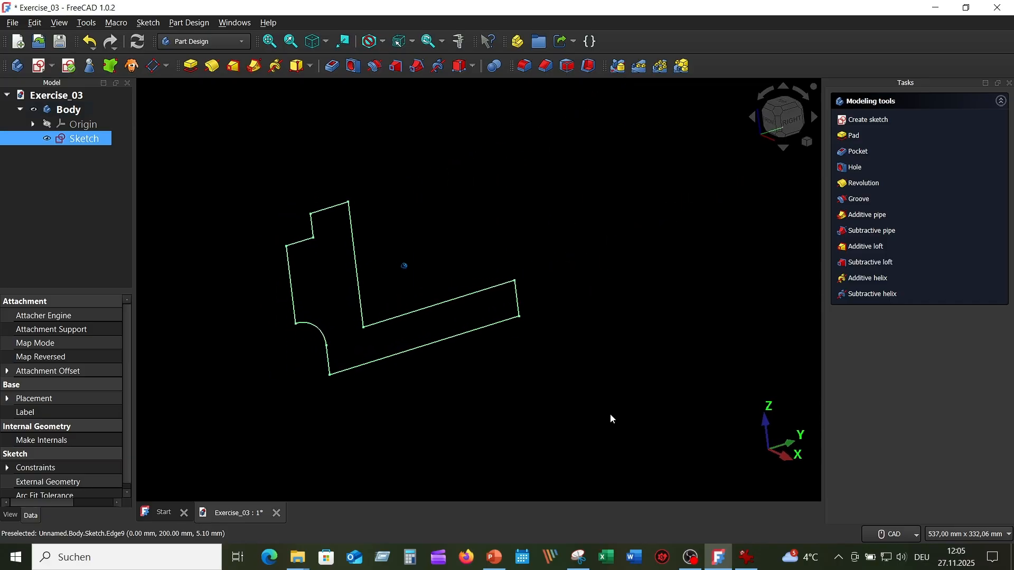
Step: Check the width in the reference drawing and pad the profile sketch 120 mm, symmetric to its plane
{"action": "left_click", "coordinate": [741, 557]}
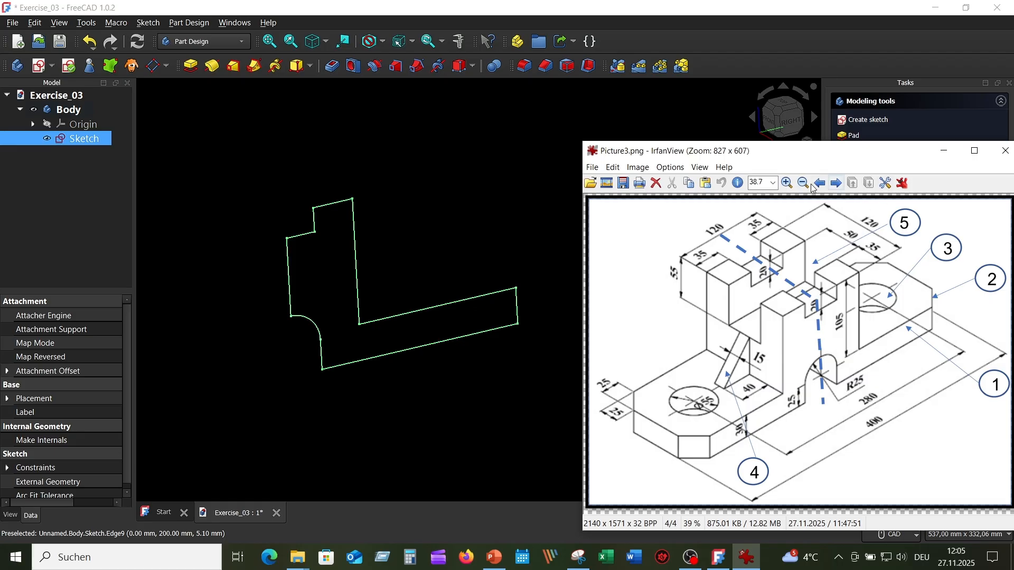
{"action": "left_click", "coordinate": [499, 195]}
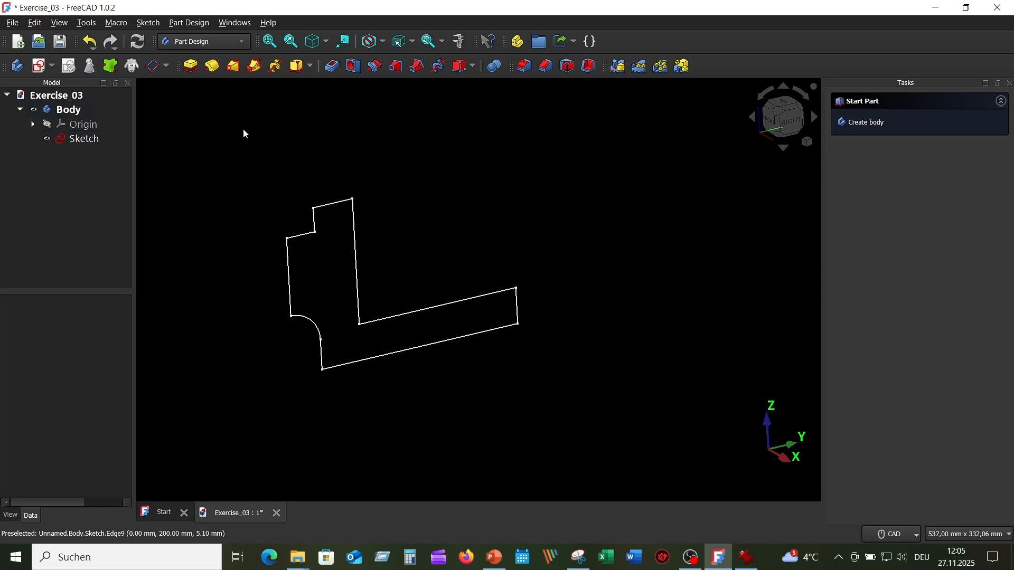
{"action": "left_click", "coordinate": [85, 139]}
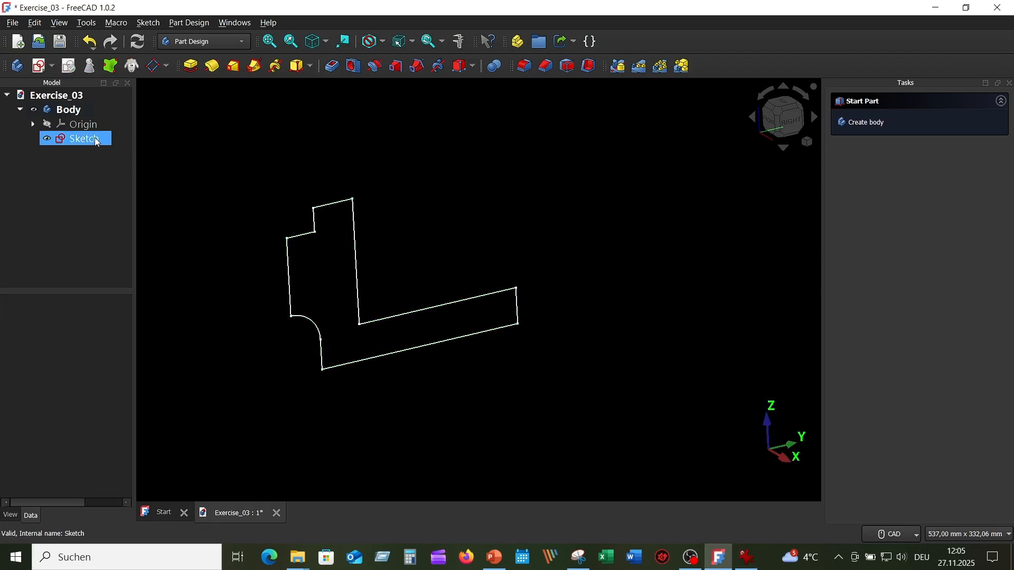
{"action": "left_click", "coordinate": [191, 66]}
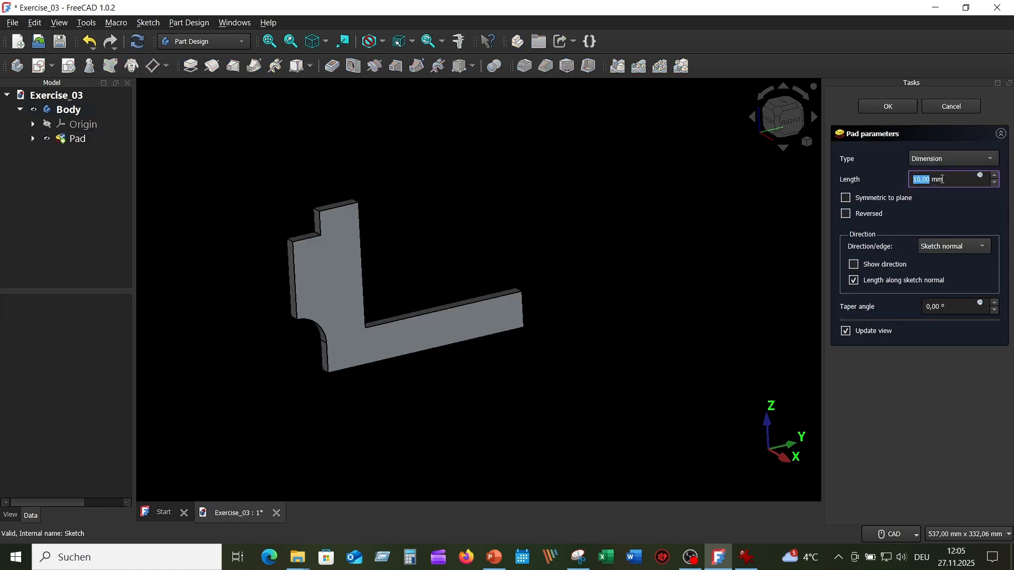
{"action": "type", "text": "12"}
{"action": "left_click_drag", "start_coordinate": [947, 180], "coordinate": [894, 180]}
{"action": "left_click", "coordinate": [846, 199]}
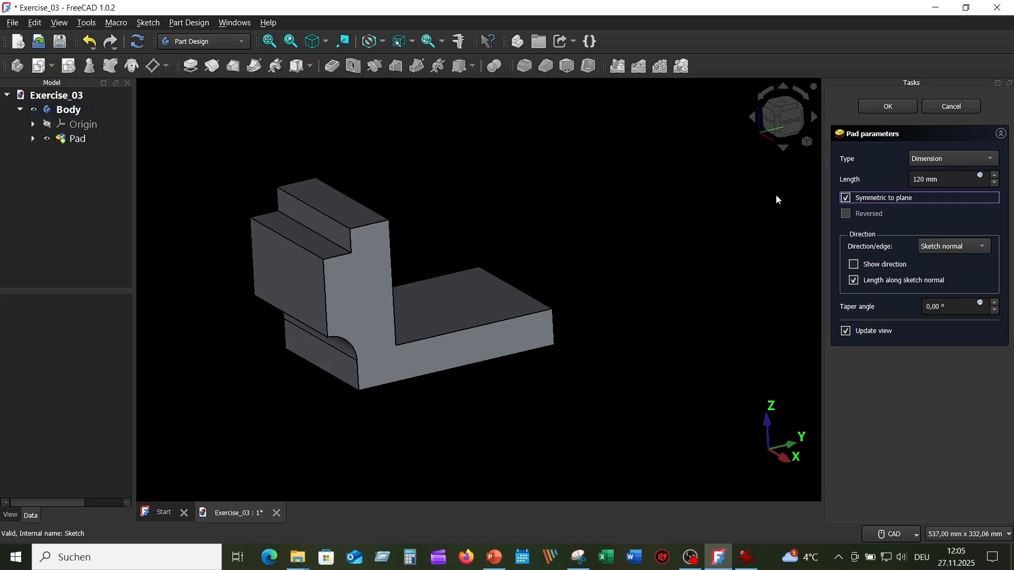
{"action": "scroll", "coordinate": [657, 209], "scroll_direction": "down", "scroll_amount": 2}
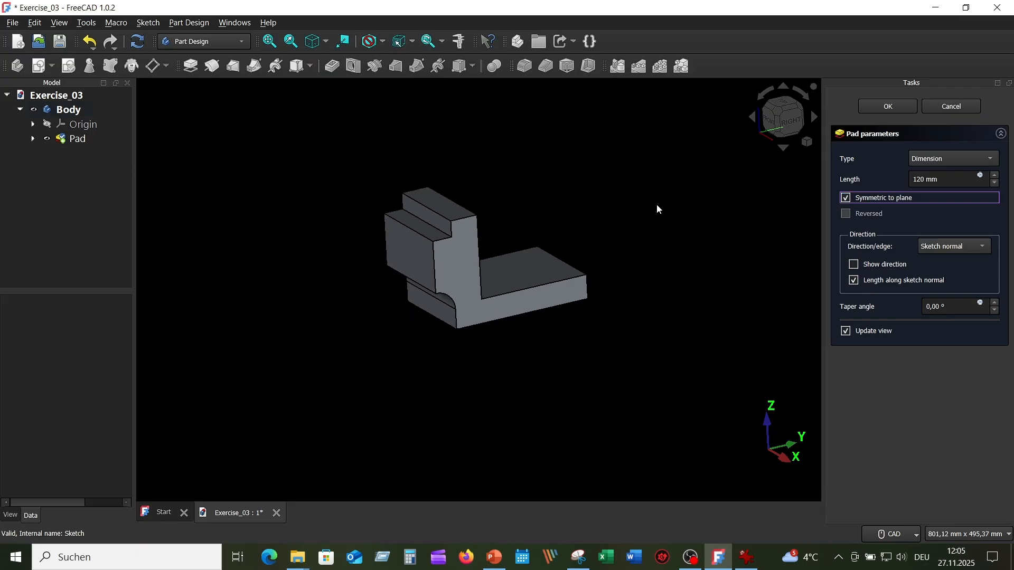
{"action": "left_click", "coordinate": [890, 108]}
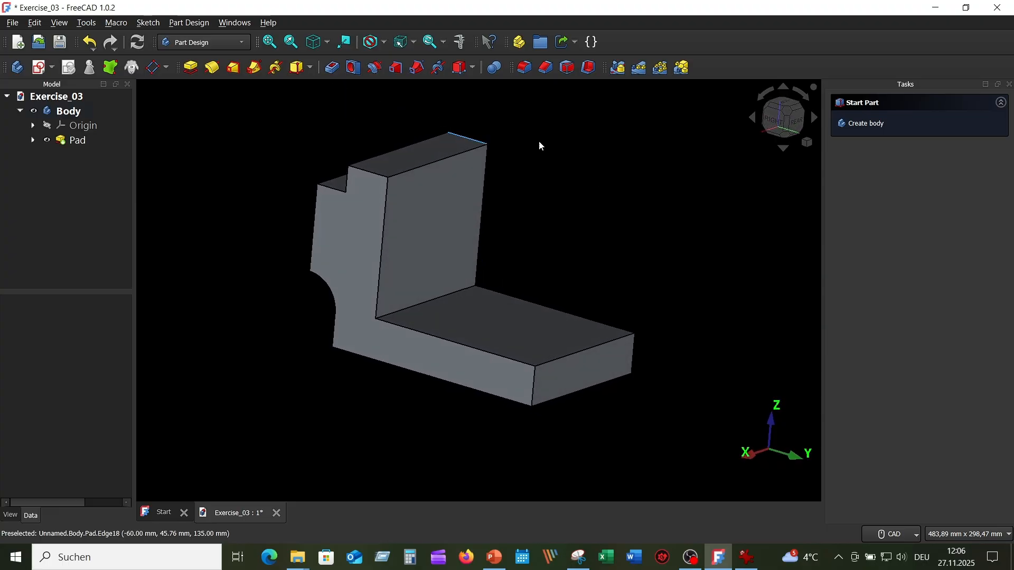
Step: Start a chamfer on the two vertical corner edges at the free end of the base plate
{"action": "left_click", "coordinate": [546, 71]}
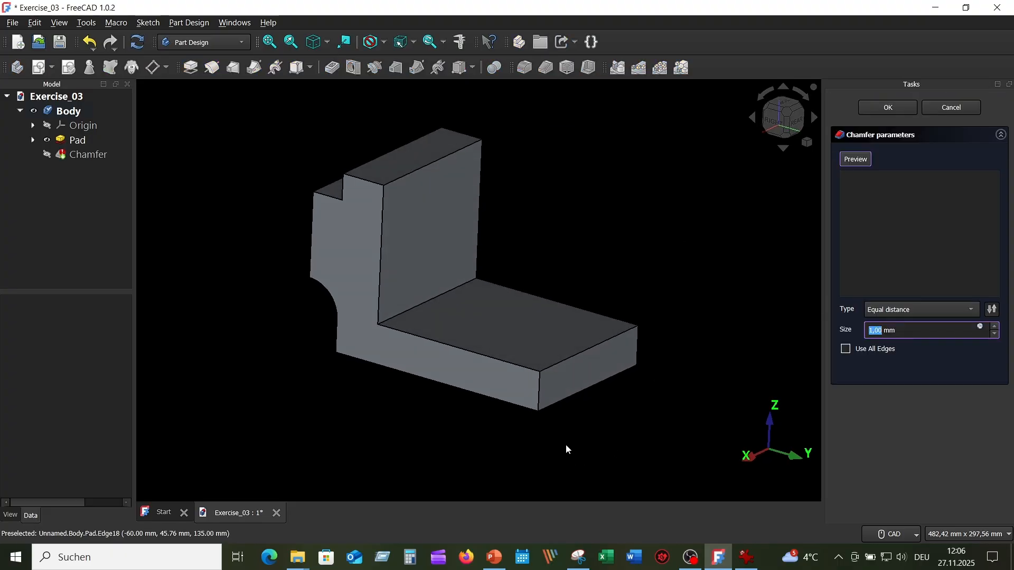
{"action": "left_click", "coordinate": [540, 400]}
{"action": "middle_click_drag", "start_coordinate": [611, 436], "coordinate": [624, 408]}
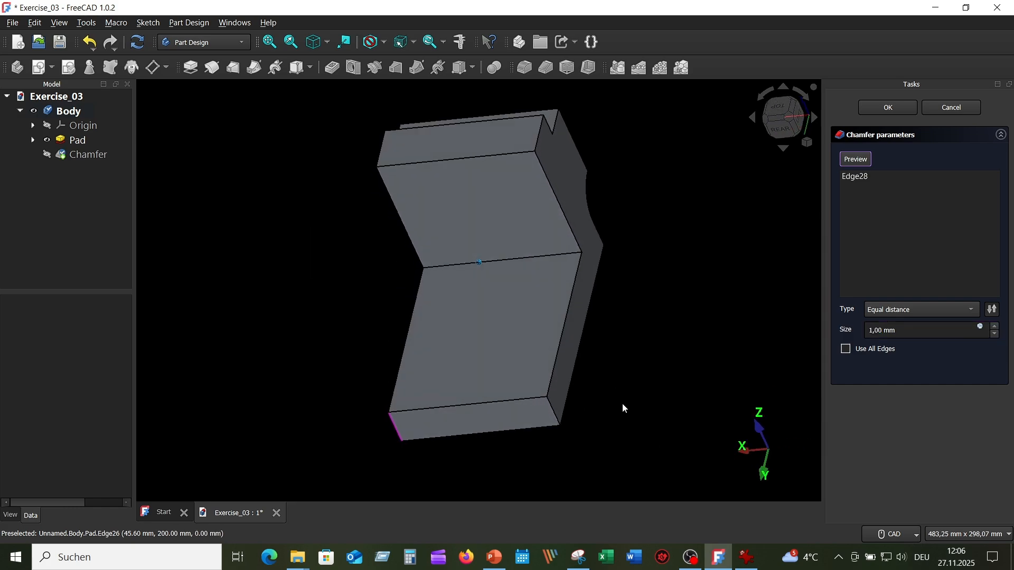
{"action": "left_click", "coordinate": [555, 413]}
{"action": "middle_click_drag", "start_coordinate": [644, 417], "coordinate": [642, 441]}
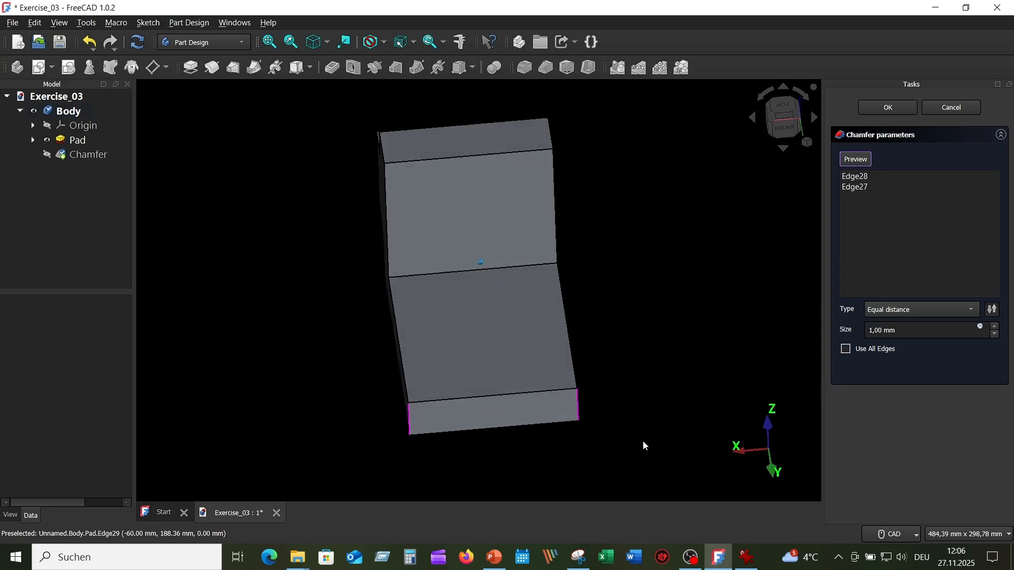
Step: Consult the reference drawing, set the equal-distance chamfer's size to 25 mm, and apply it
{"action": "left_click", "coordinate": [747, 557]}
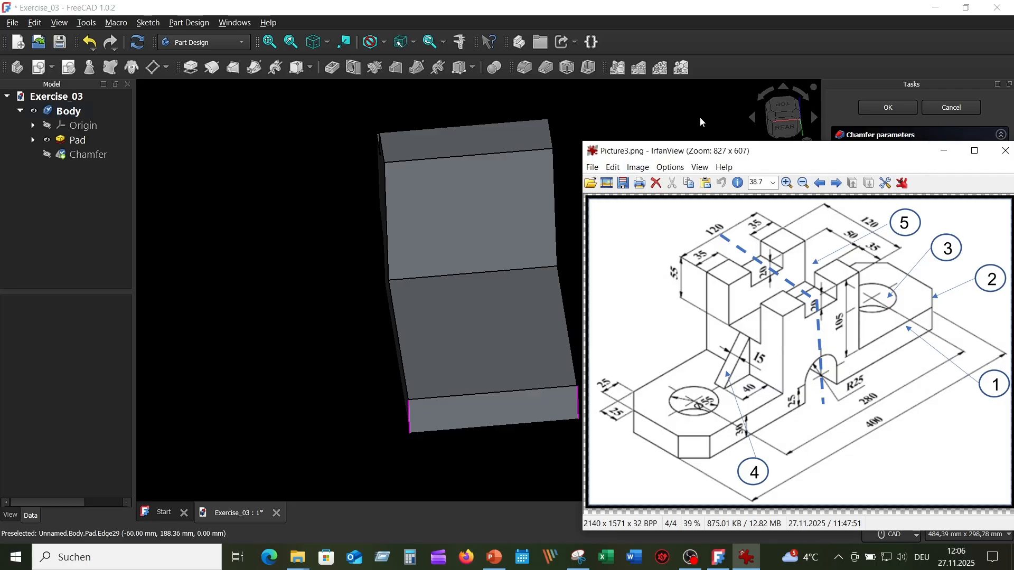
{"action": "left_click", "coordinate": [840, 136]}
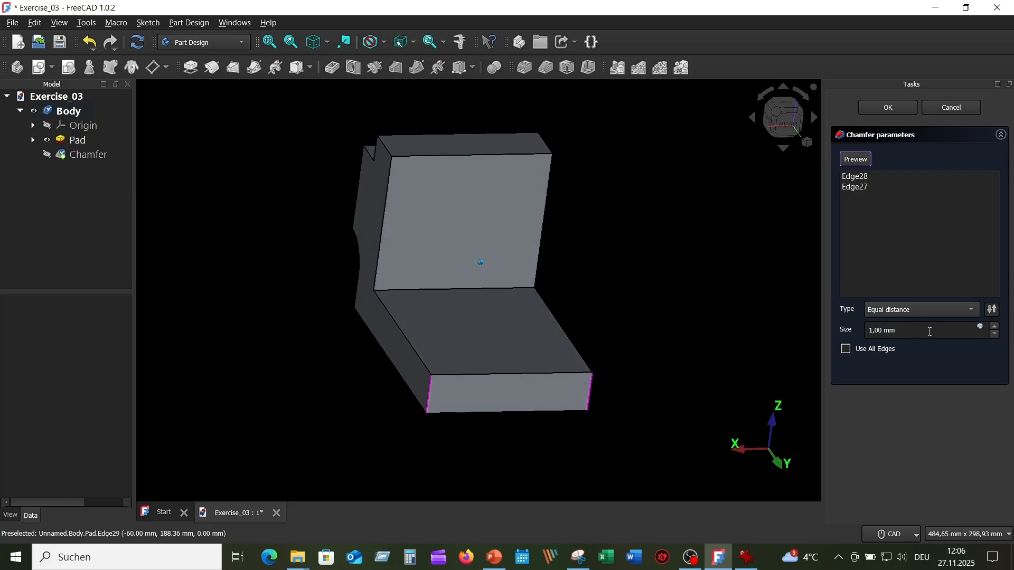
{"action": "left_click_drag", "start_coordinate": [911, 328], "coordinate": [850, 325]}
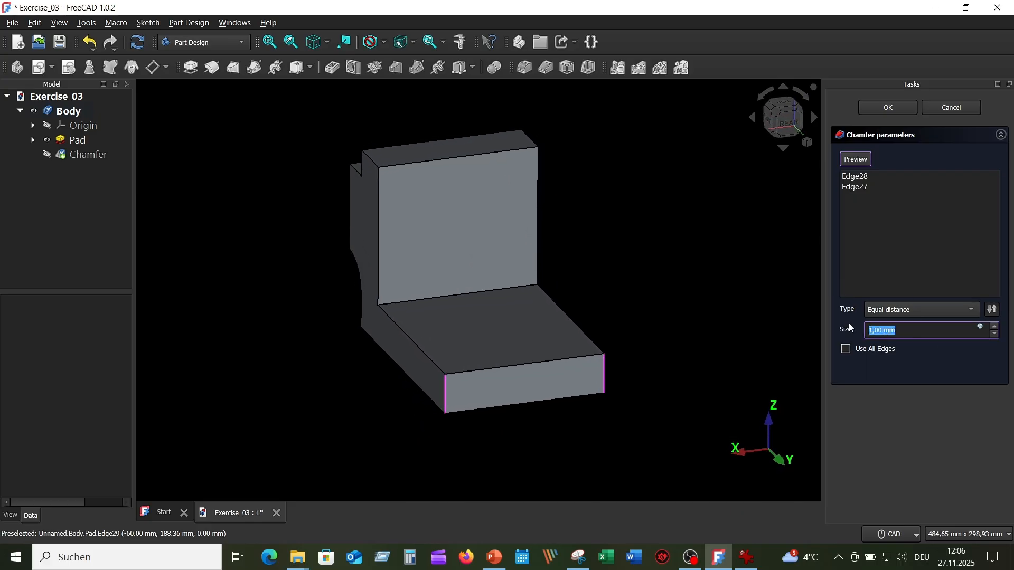
{"action": "type", "text": "25"}
{"action": "left_click", "coordinate": [973, 309]}
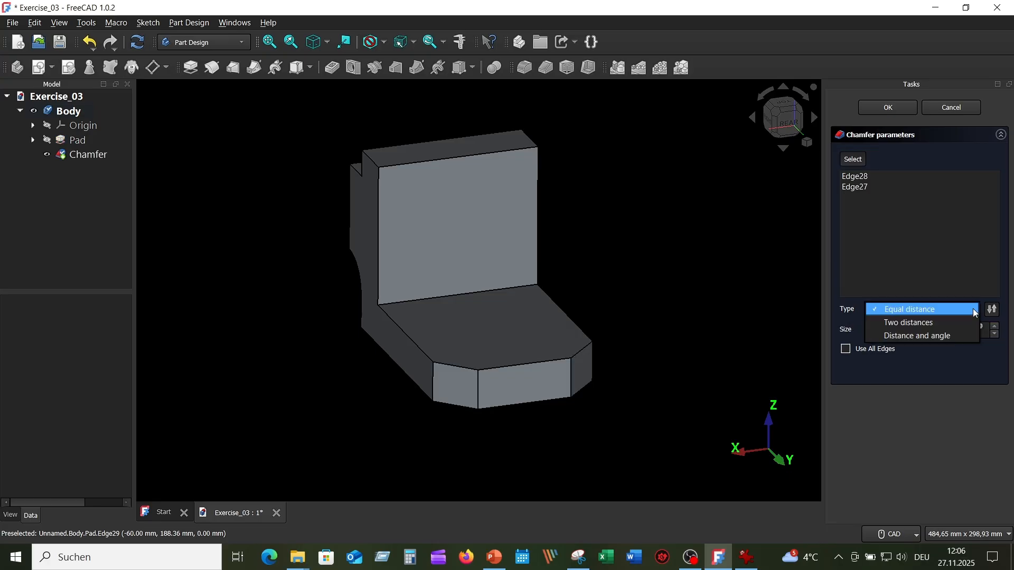
{"action": "left_click", "coordinate": [942, 309]}
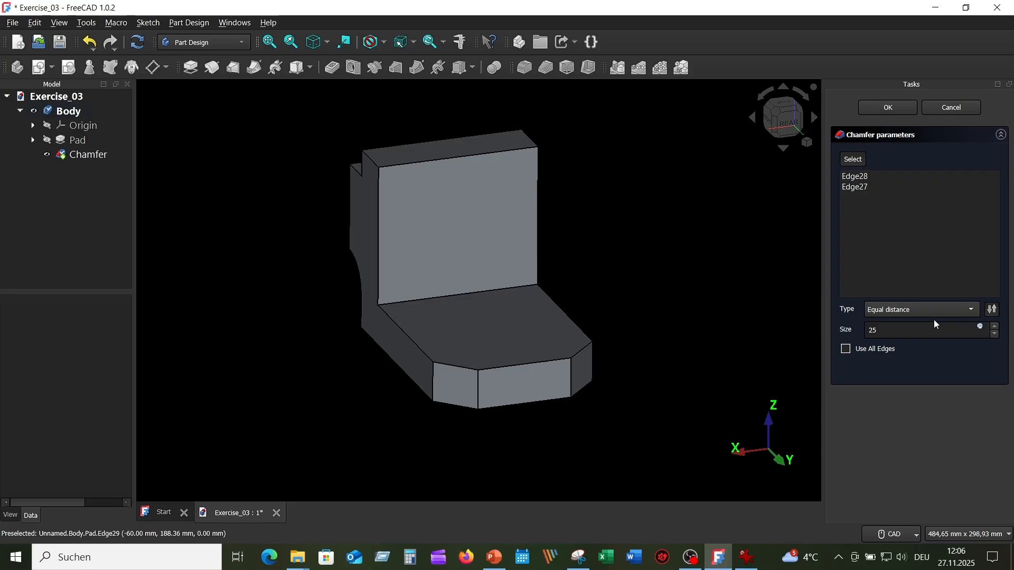
{"action": "left_click", "coordinate": [894, 108]}
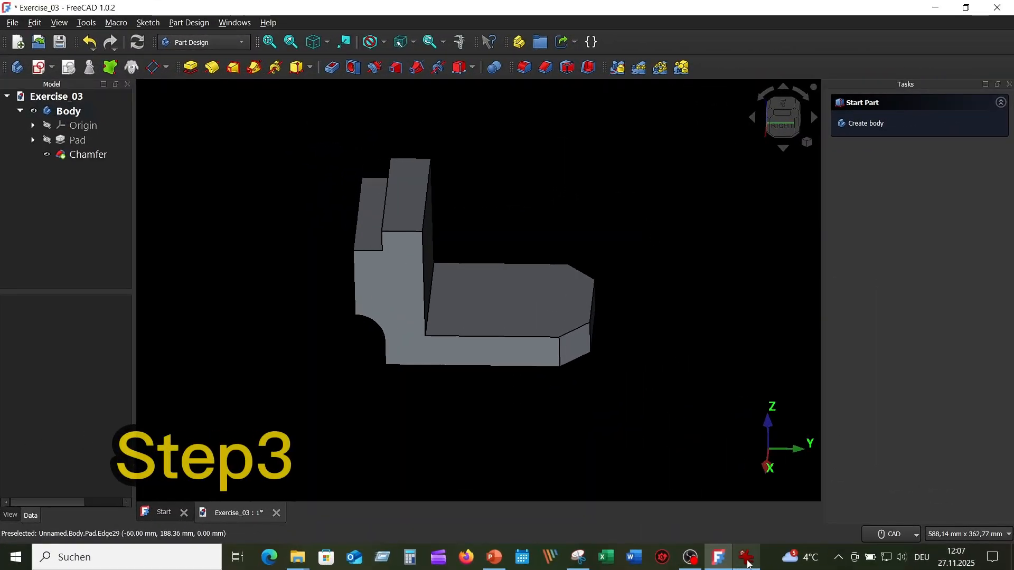
Step: Consult the reference drawing for the hole and start a new sketch on the base plate's top face
{"action": "left_click", "coordinate": [750, 564]}
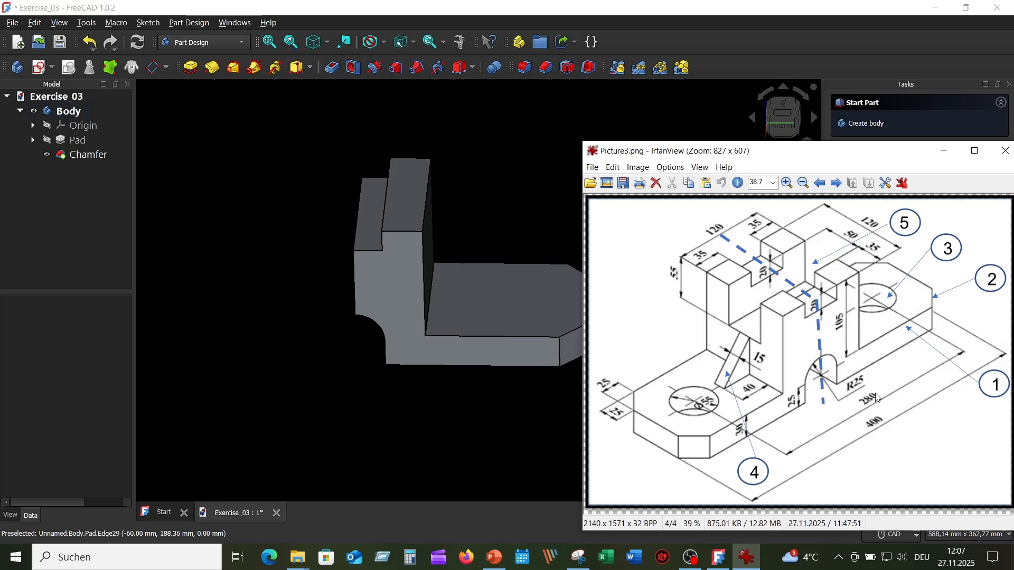
{"action": "left_click", "coordinate": [478, 137]}
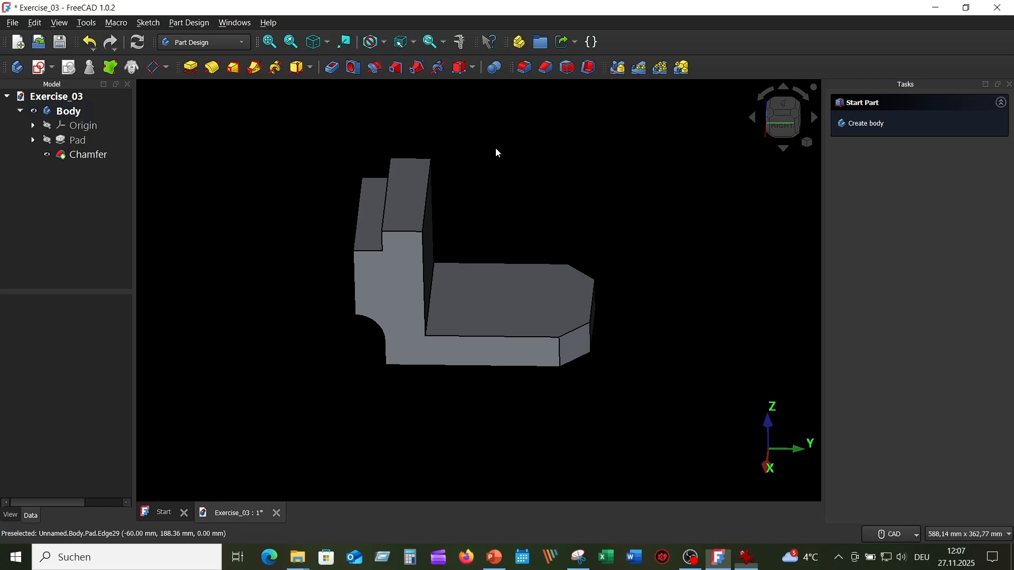
{"action": "left_click", "coordinate": [527, 283]}
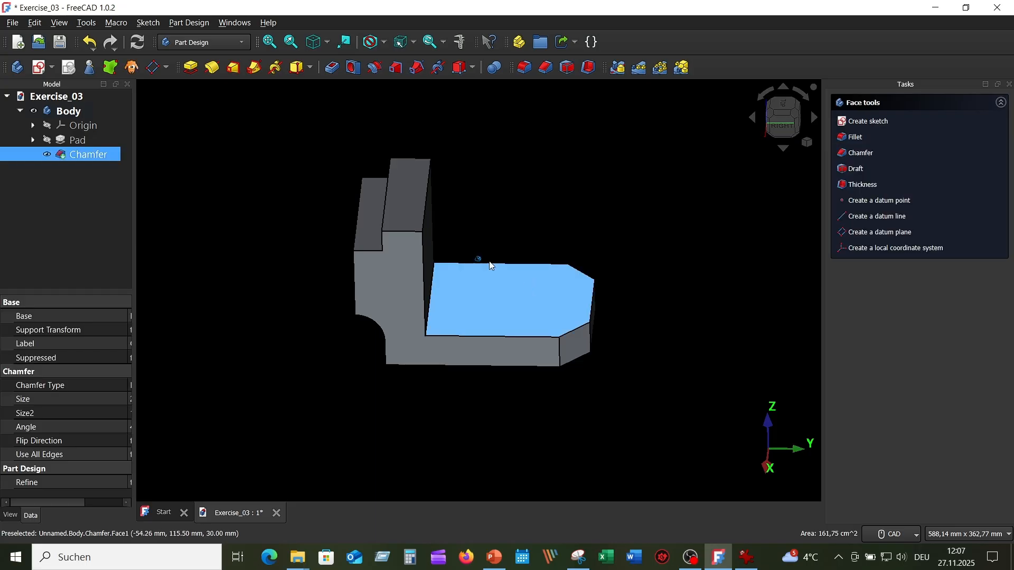
{"action": "left_click", "coordinate": [40, 68]}
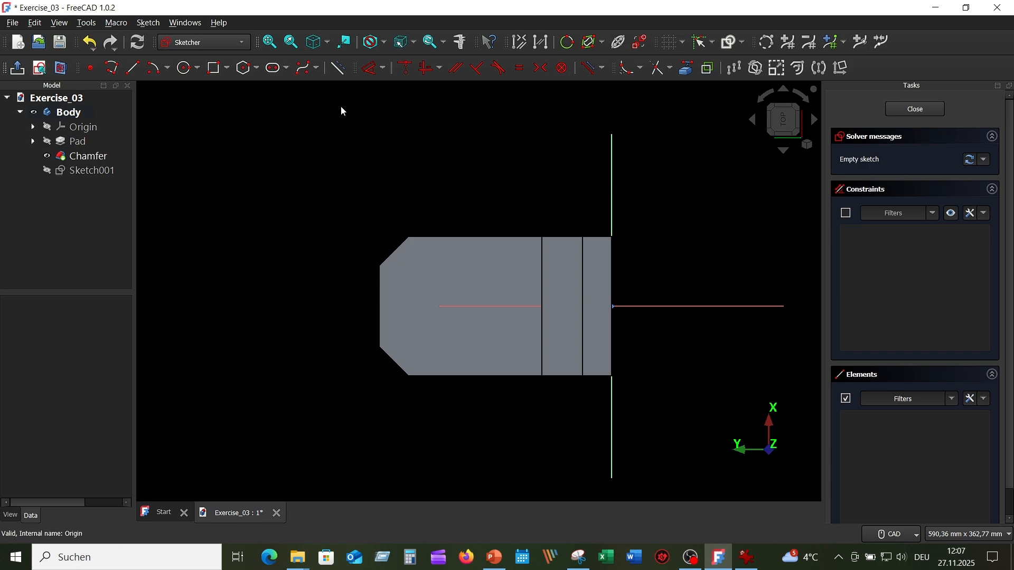
Step: Draw a 55 mm diameter circle centred on the sketch's horizontal axis and move its diameter label clear of the plate
{"action": "left_click", "coordinate": [186, 69]}
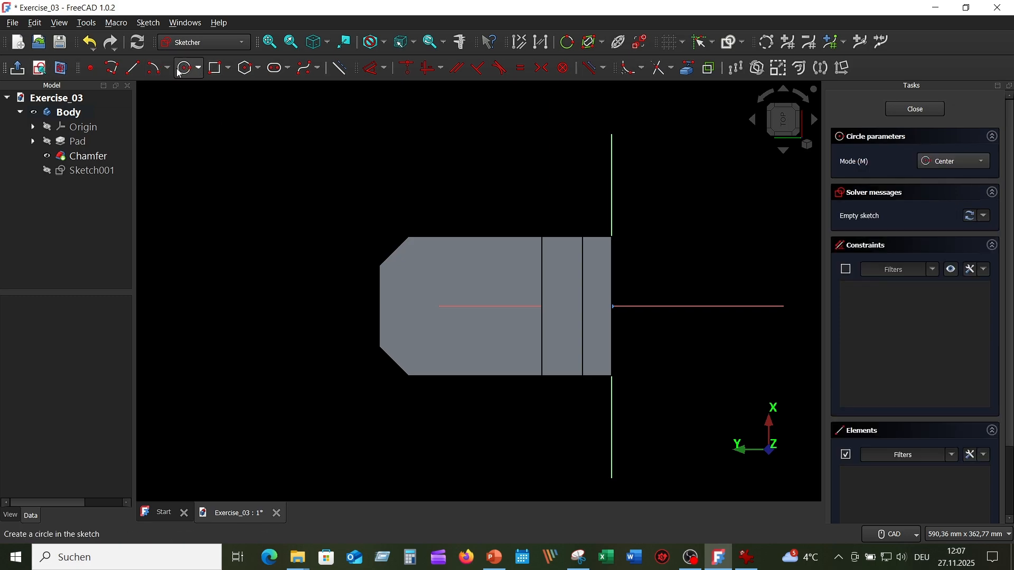
{"action": "left_click", "coordinate": [454, 305]}
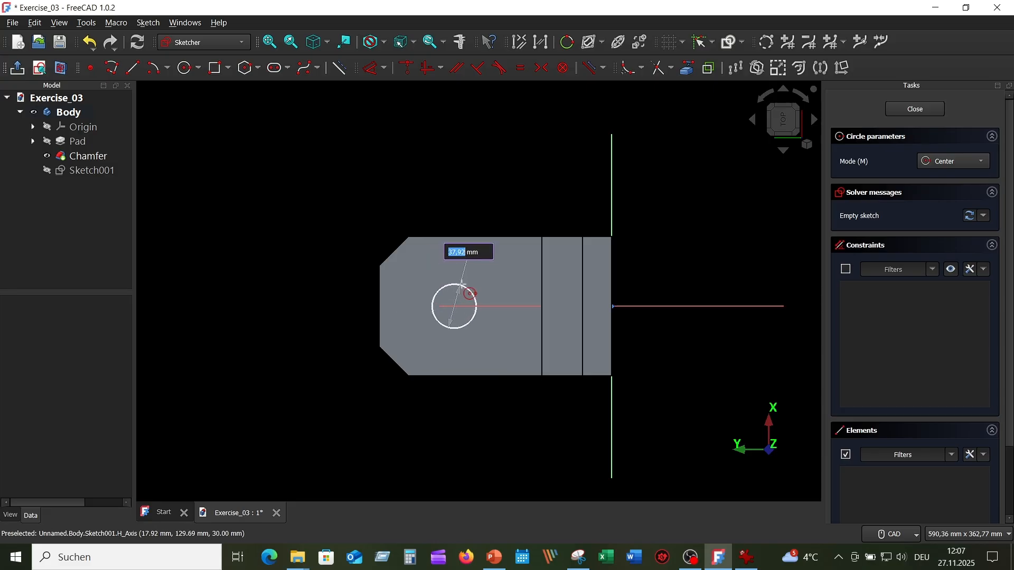
{"action": "type", "text": "55"}
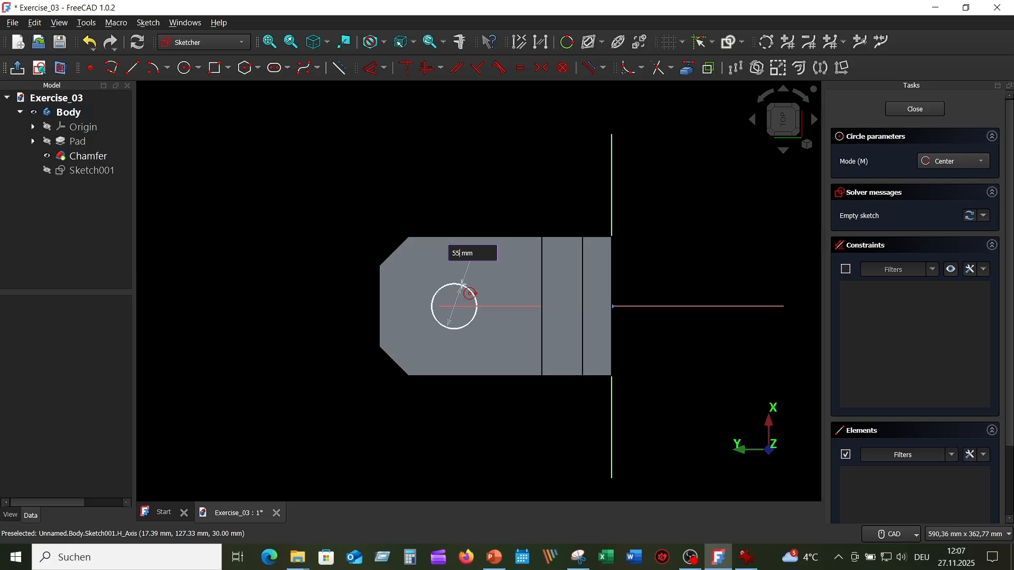
{"action": "key", "text": "Return"}
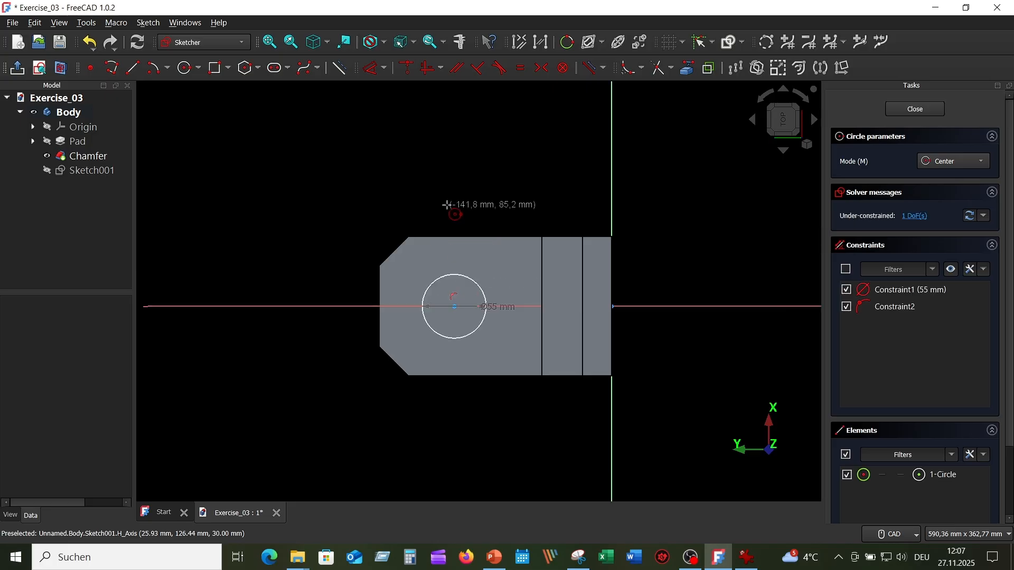
{"action": "key", "text": "Escape"}
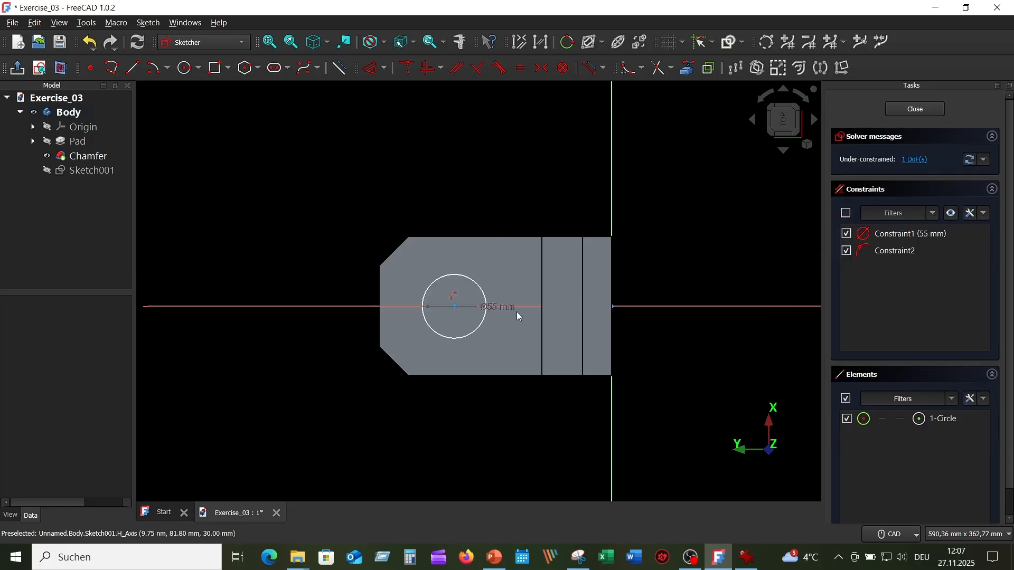
{"action": "left_click_drag", "start_coordinate": [503, 310], "coordinate": [497, 207]}
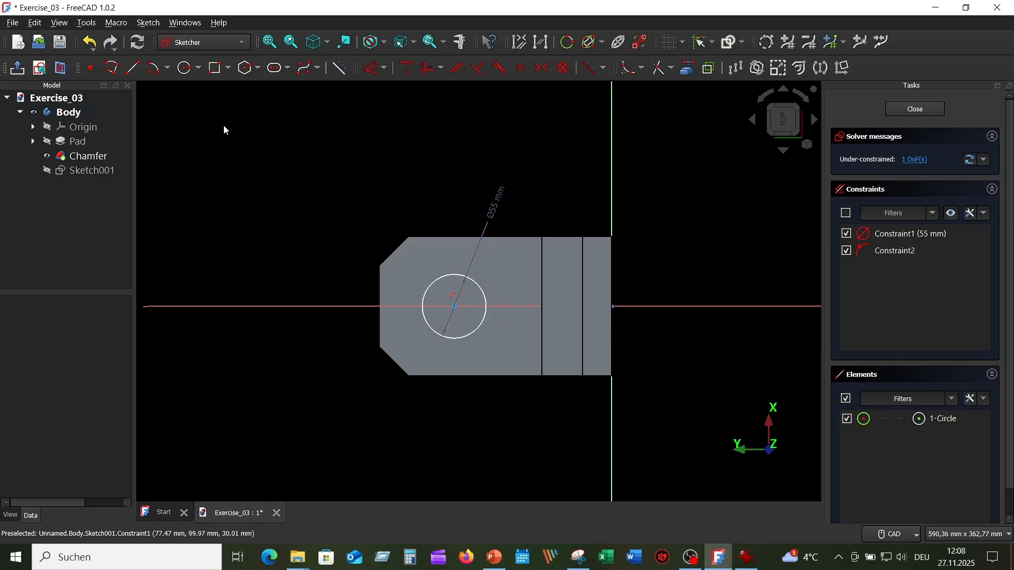
Step: Dimension the circle's centre 140 mm from the vertical axis and close the sketch
{"action": "left_click", "coordinate": [371, 68]}
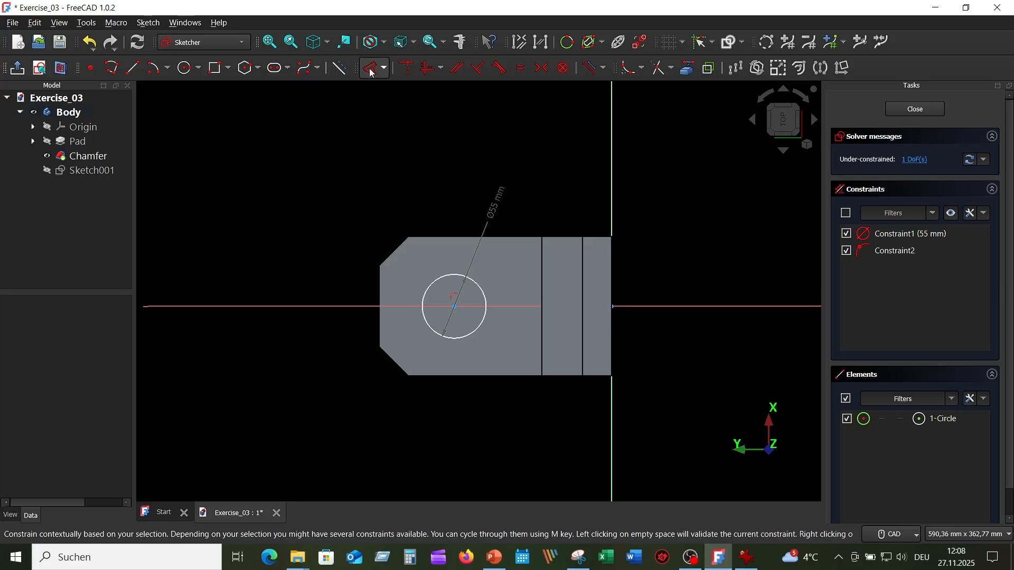
{"action": "left_click", "coordinate": [611, 408]}
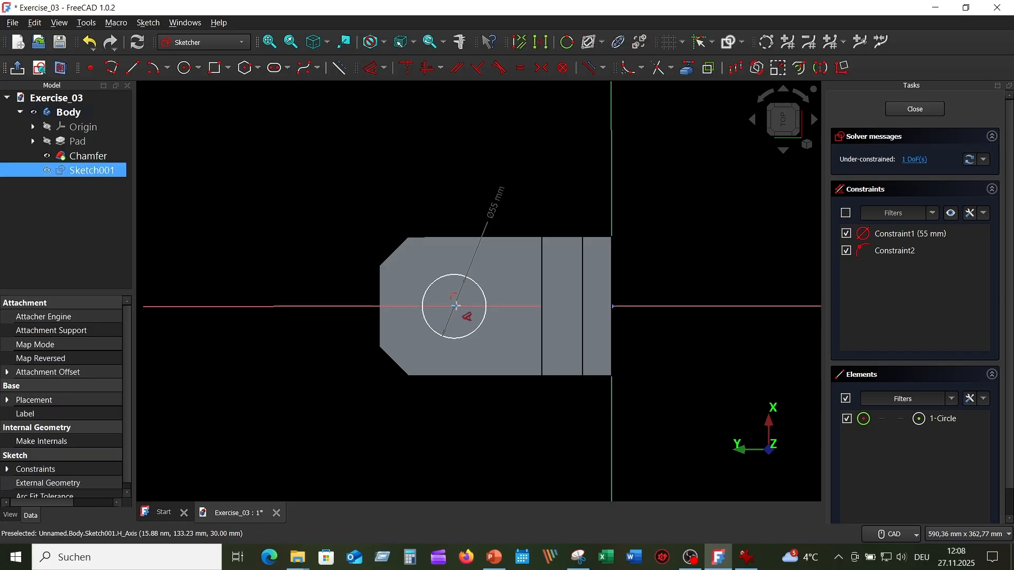
{"action": "left_click", "coordinate": [465, 312]}
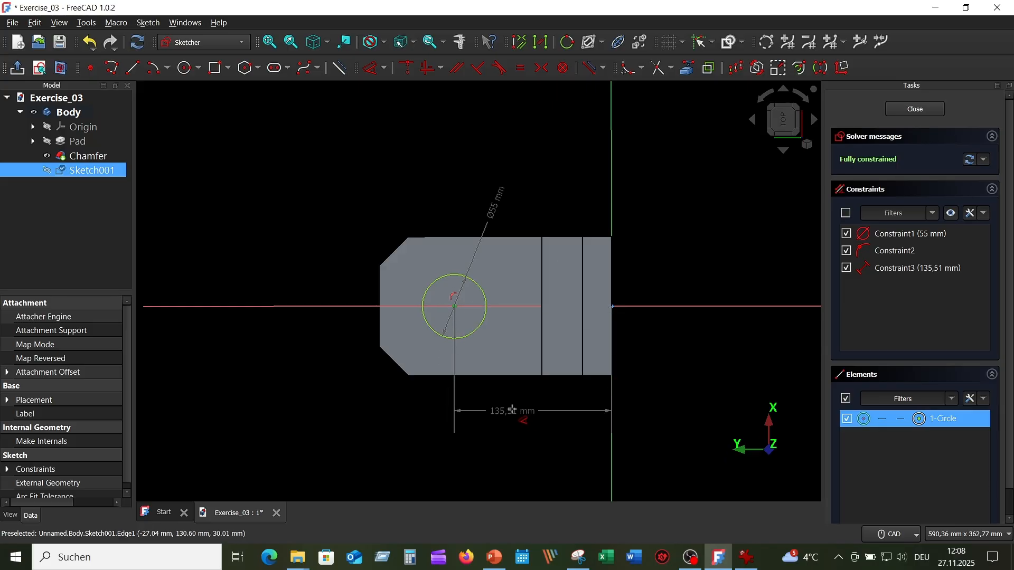
{"action": "left_click", "coordinate": [514, 414]}
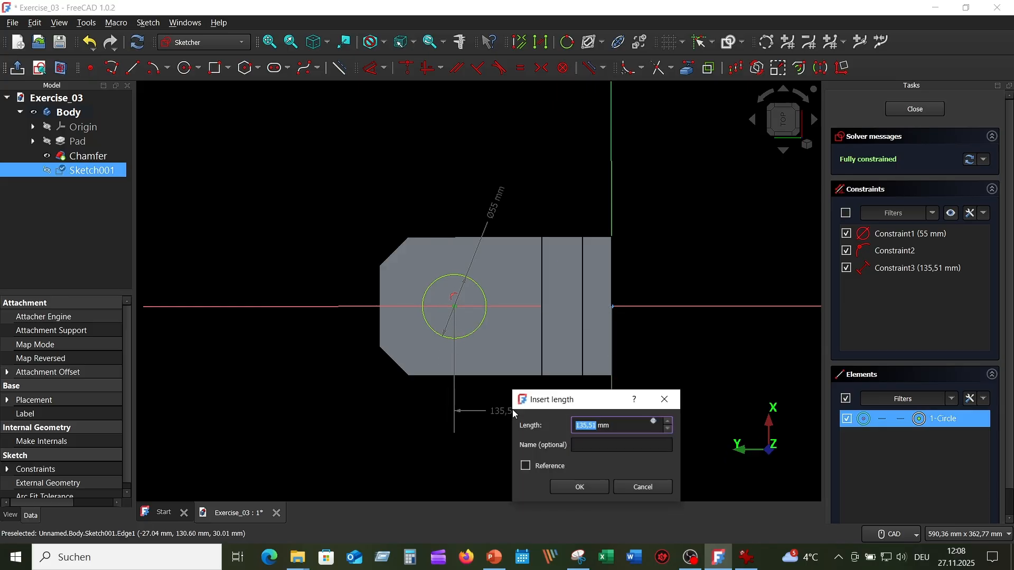
{"action": "type", "text": "280/2"}
{"action": "key", "text": "Return"}
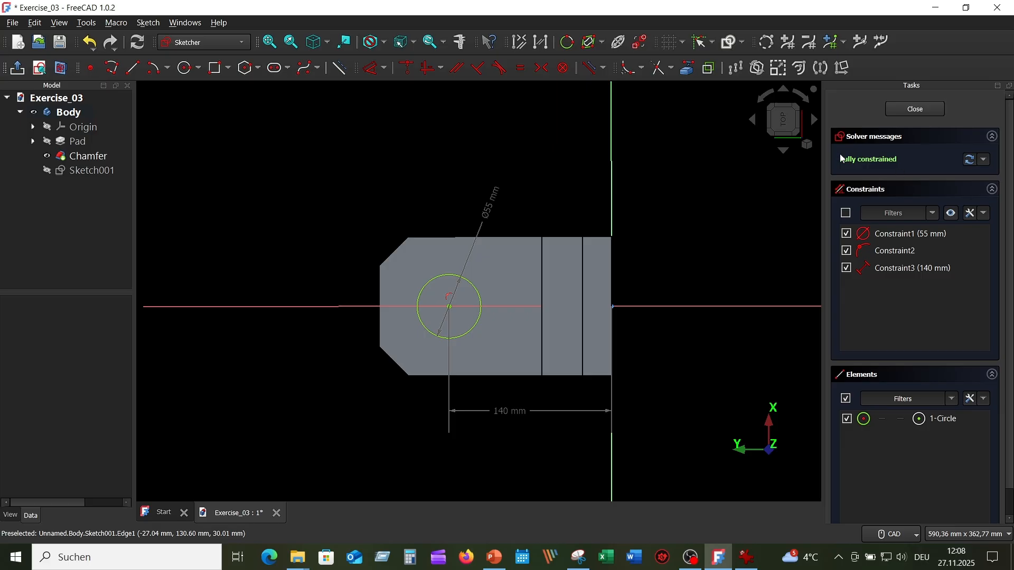
{"action": "left_click", "coordinate": [921, 110]}
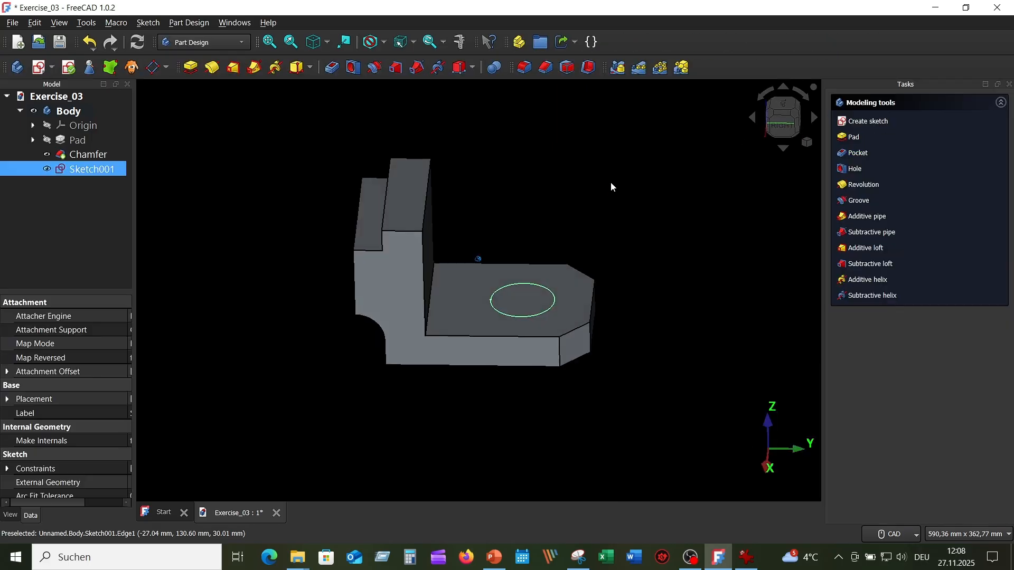
Step: Recheck the reference drawing and pocket the circle sketch with type Through all to cut the base plate hole
{"action": "left_click", "coordinate": [744, 560]}
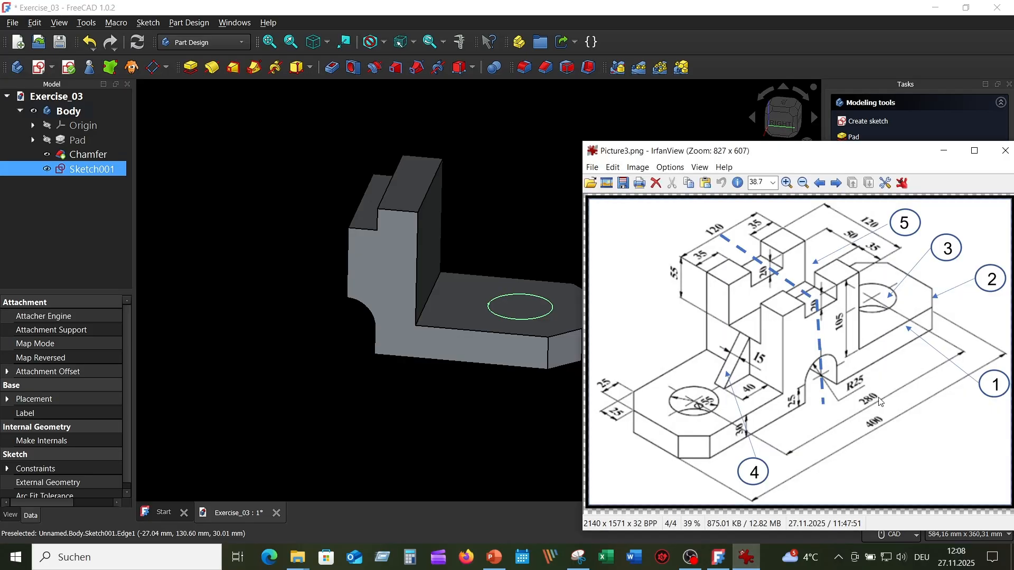
{"action": "left_click", "coordinate": [520, 424]}
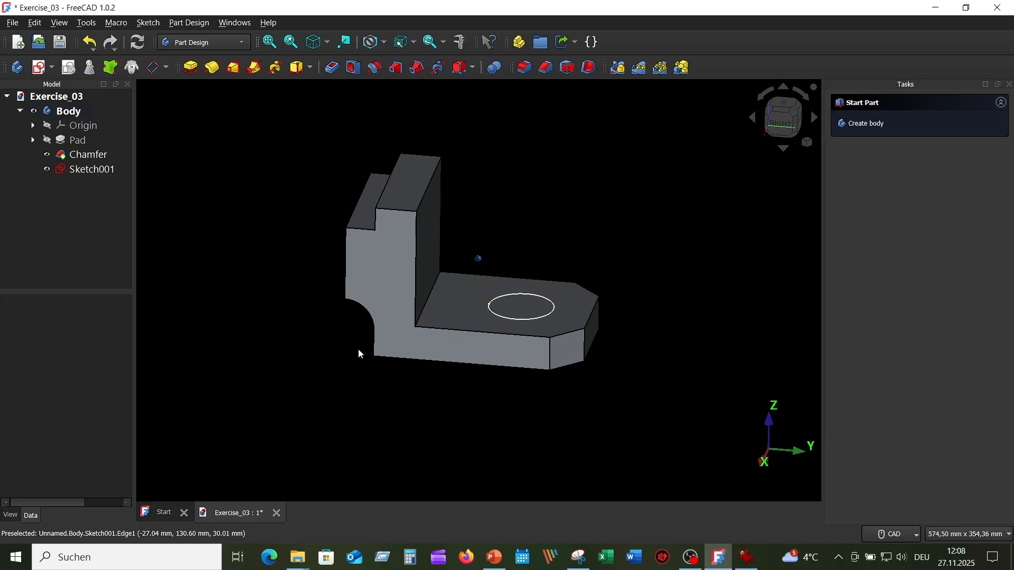
{"action": "left_click", "coordinate": [61, 169]}
{"action": "left_click", "coordinate": [88, 171]}
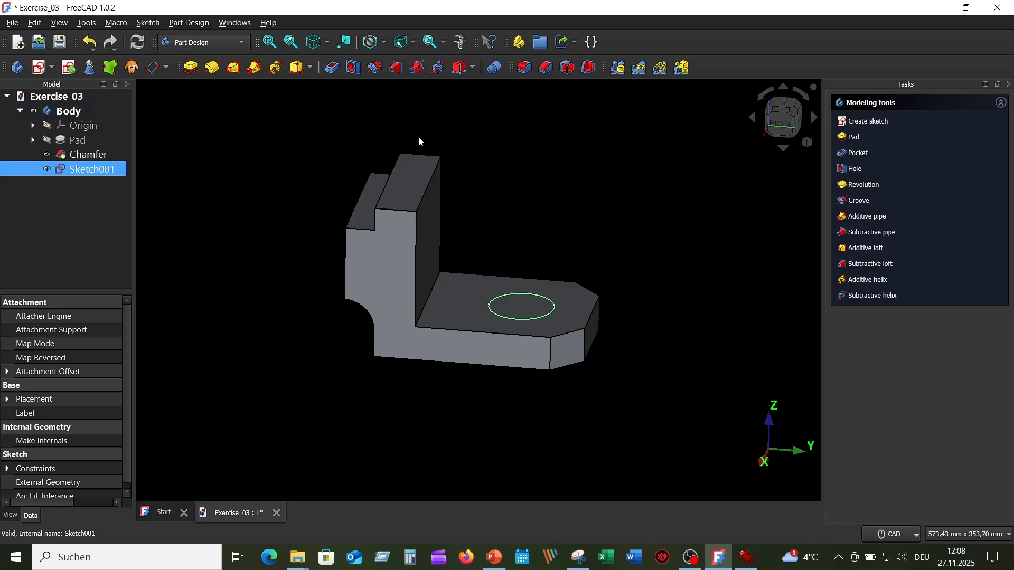
{"action": "left_click", "coordinate": [333, 70]}
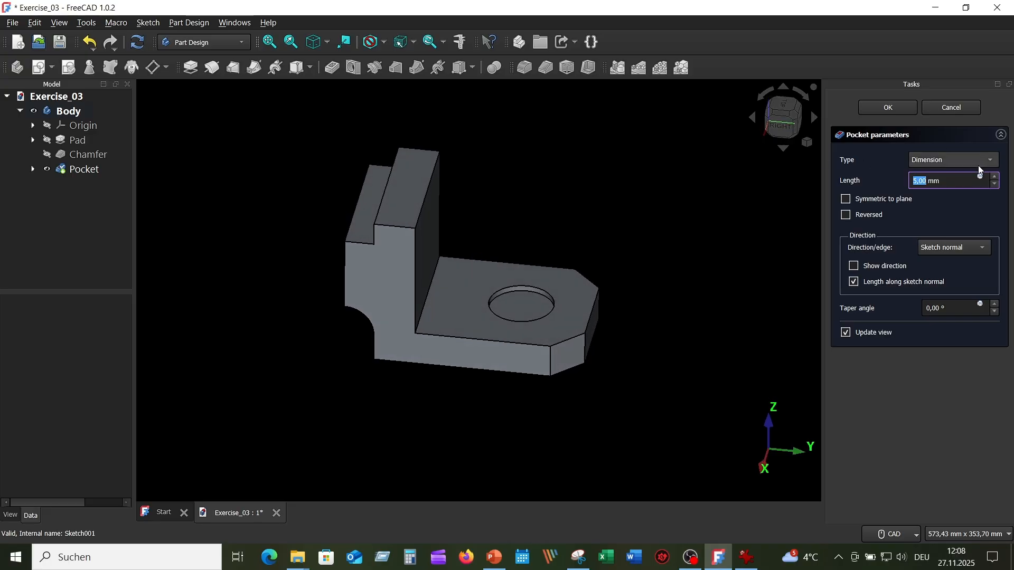
{"action": "left_click", "coordinate": [996, 161]}
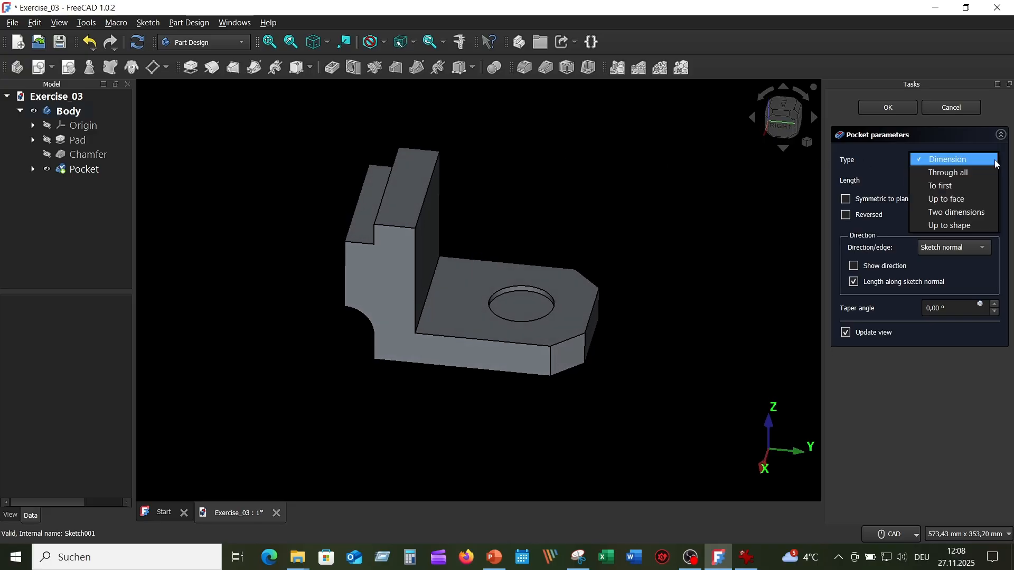
{"action": "left_click", "coordinate": [948, 173]}
{"action": "middle_click_drag", "start_coordinate": [574, 189], "coordinate": [591, 184]}
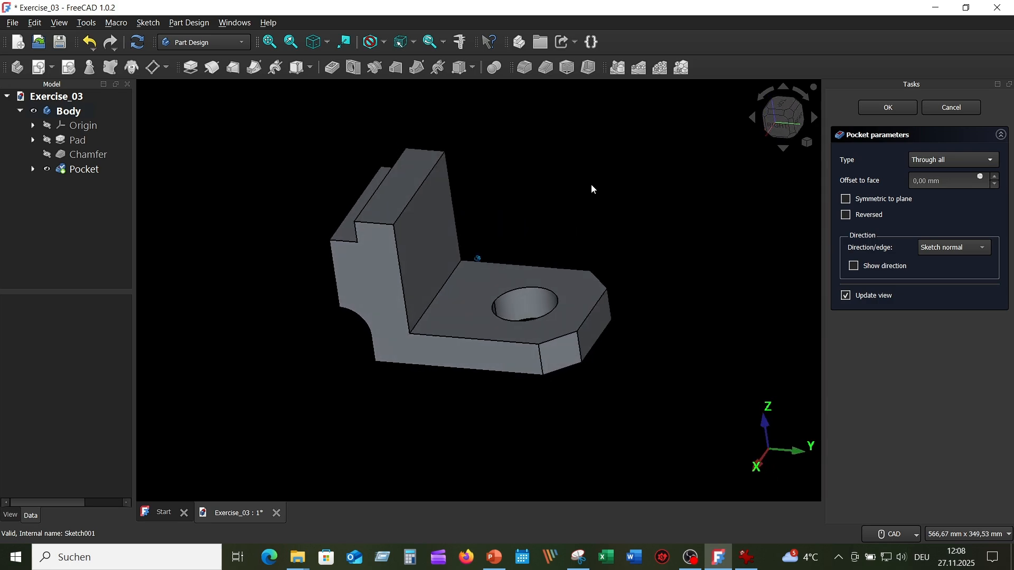
{"action": "left_click", "coordinate": [882, 107]}
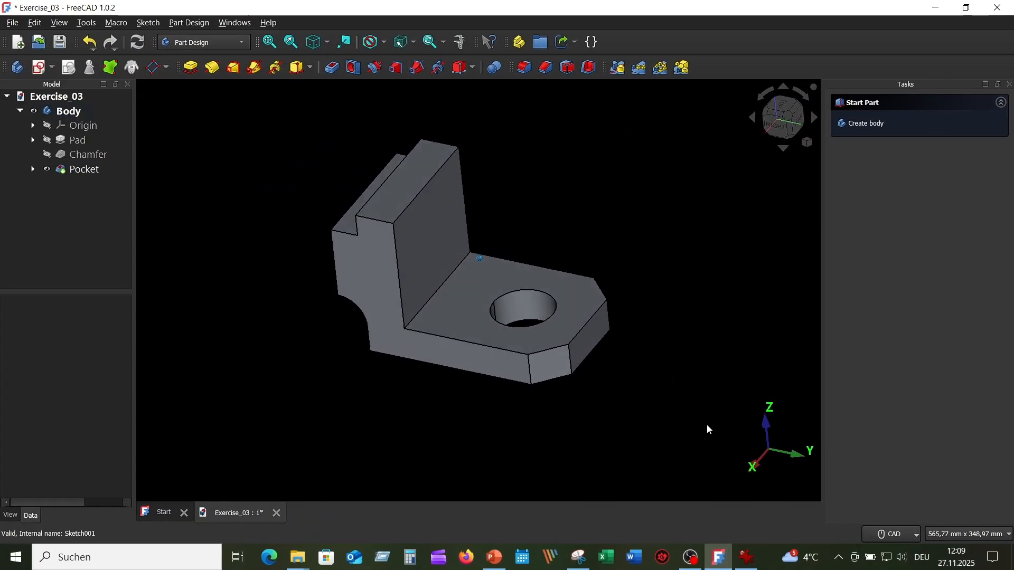
Step: Consult the reference drawing for the rib, start a new sketch on the YZ-plane, and turn on the section view
{"action": "left_click", "coordinate": [746, 557]}
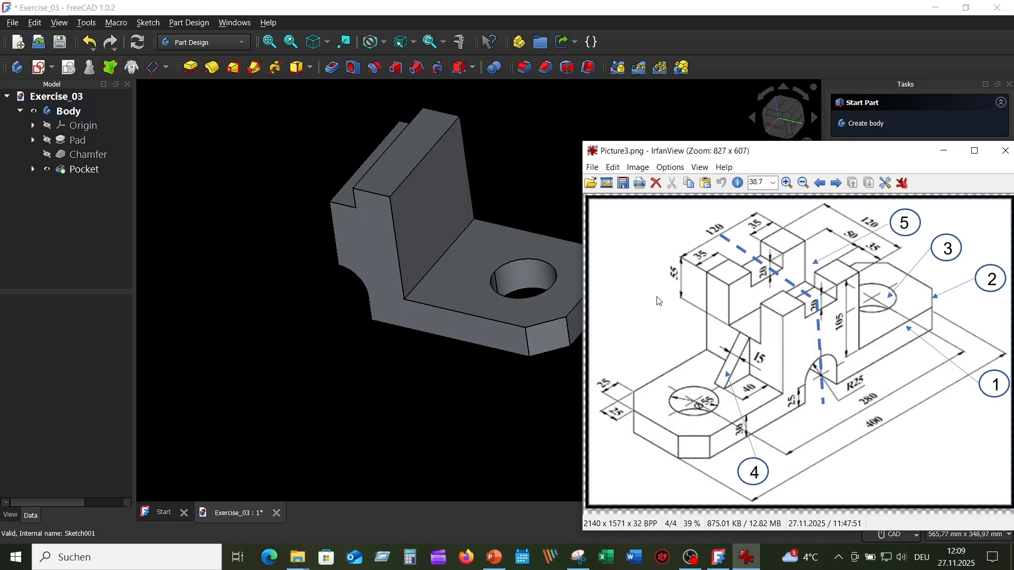
{"action": "left_click", "coordinate": [586, 107]}
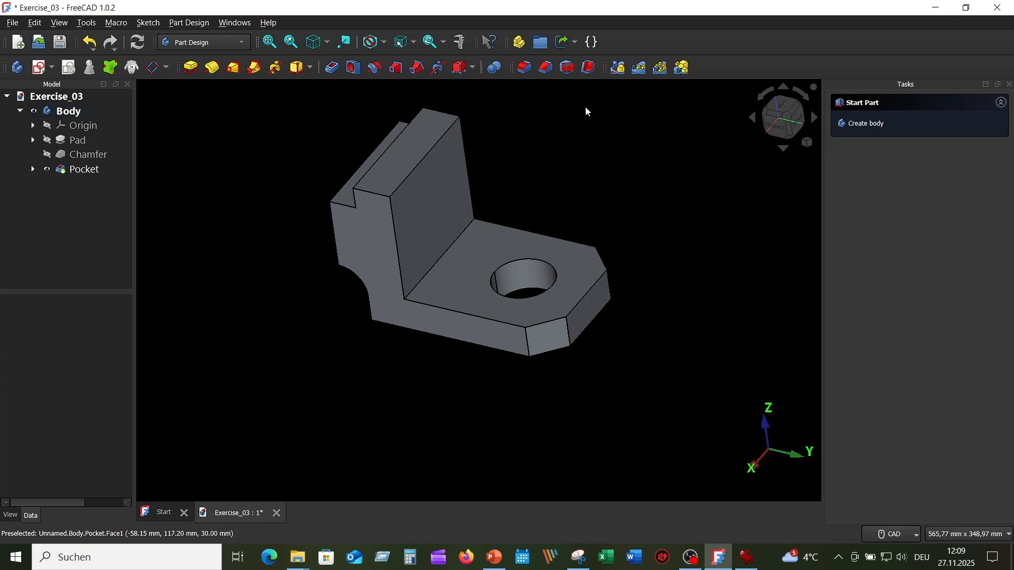
{"action": "middle_click_drag", "start_coordinate": [547, 180], "coordinate": [549, 165]}
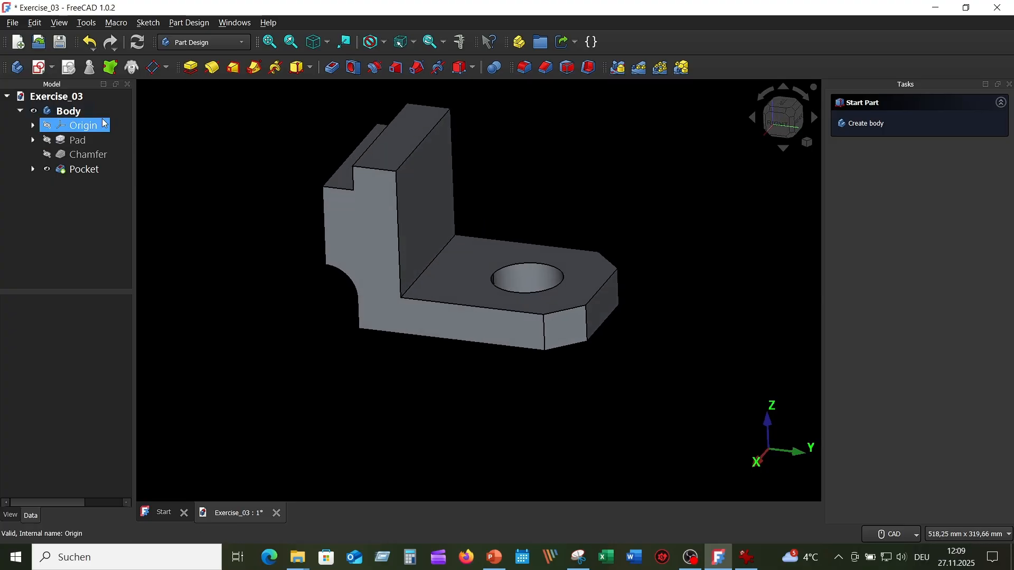
{"action": "left_click", "coordinate": [40, 68]}
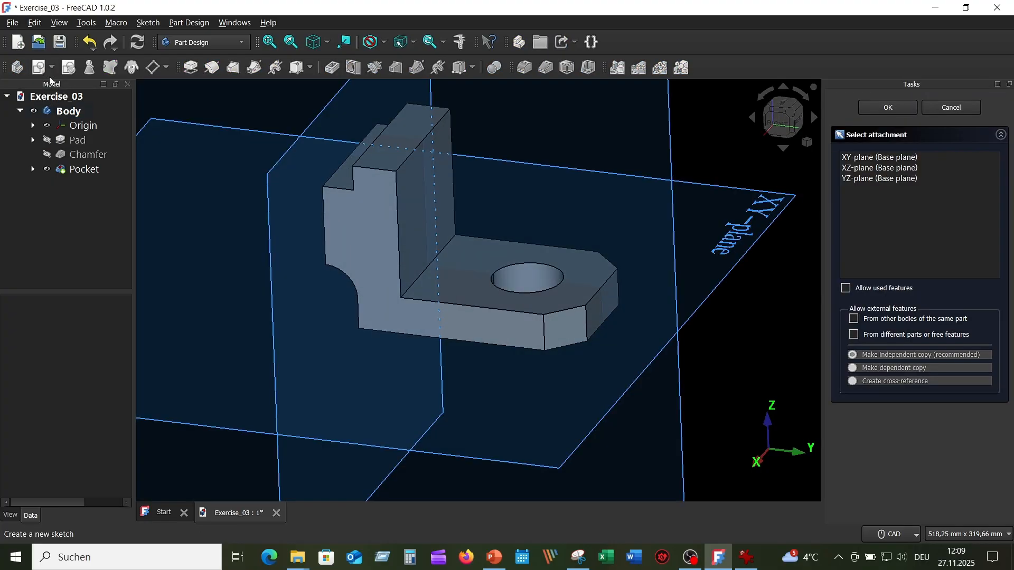
{"action": "mouse_move", "coordinate": [389, 161]}
{"action": "middle_mouse_down"}
{"action": "mouse_move", "coordinate": [401, 194]}
{"action": "mouse_move", "coordinate": [489, 228]}
{"action": "middle_mouse_up"}
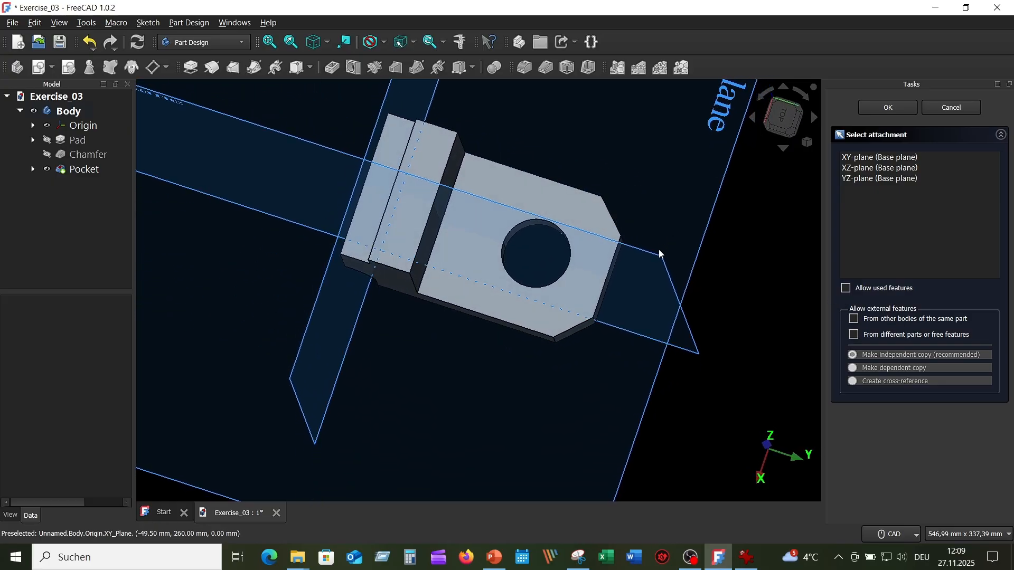
{"action": "left_click", "coordinate": [657, 256]}
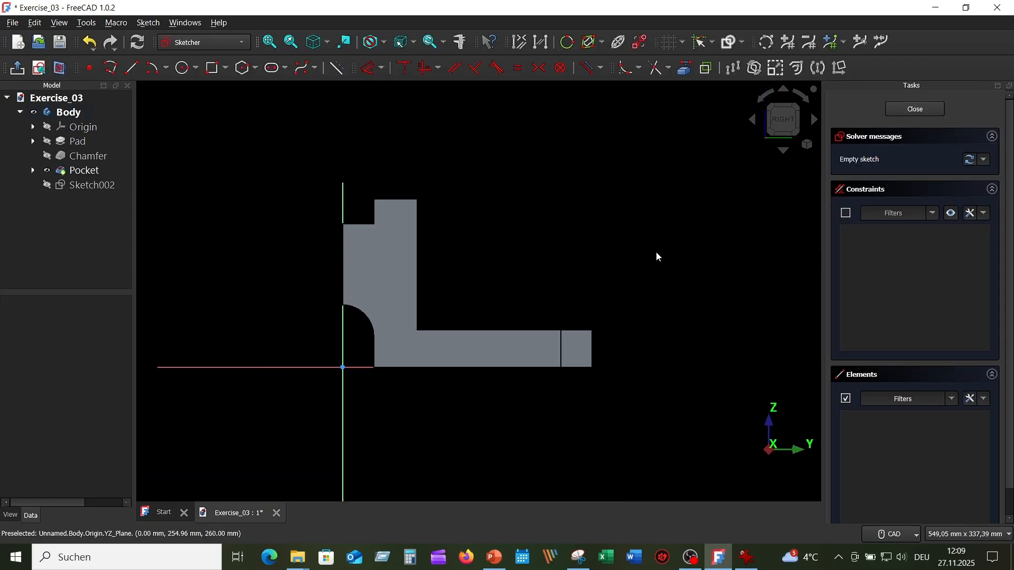
{"action": "left_click", "coordinate": [64, 70]}
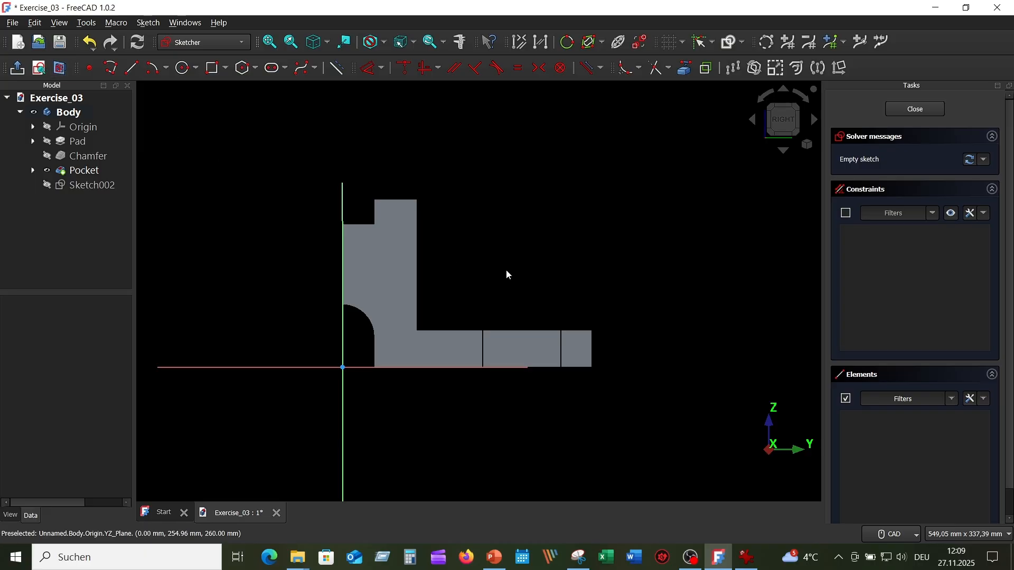
Step: Link the upright's outer vertical edge and the base plate's top edge into the sketch as external geometry
{"action": "scroll", "coordinate": [457, 241], "scroll_direction": "up", "scroll_amount": 2}
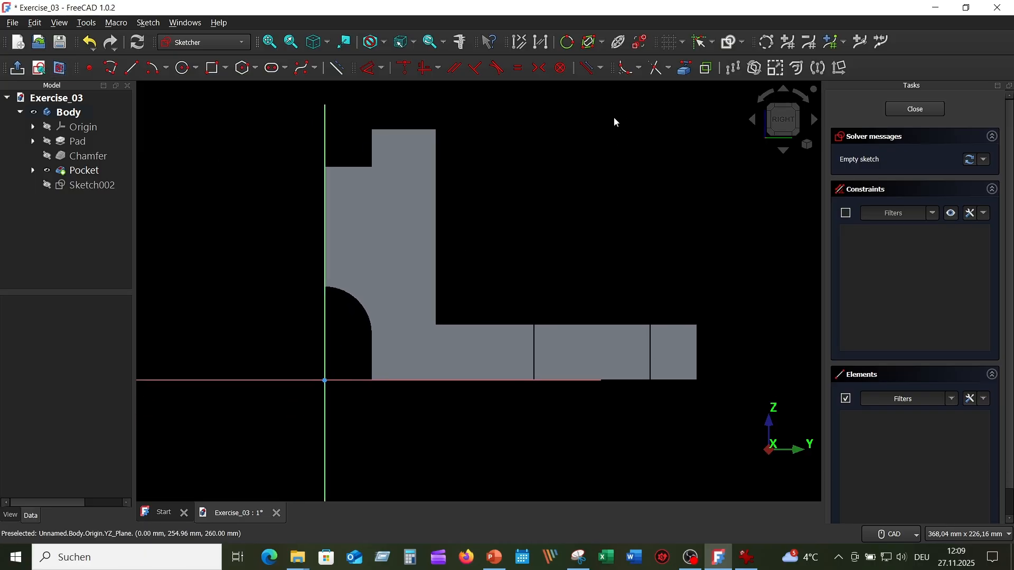
{"action": "left_click", "coordinate": [686, 68]}
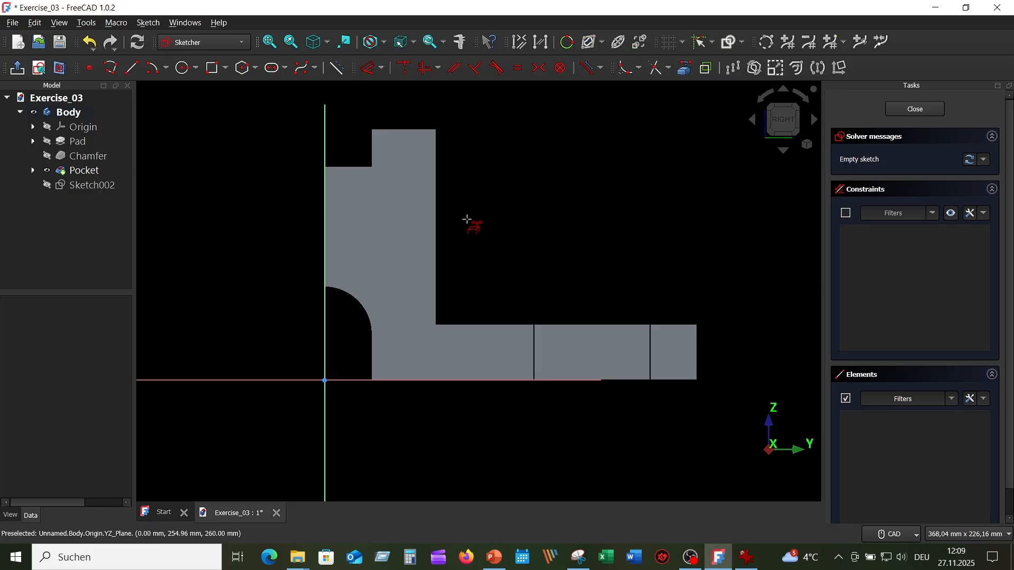
{"action": "left_click", "coordinate": [438, 233]}
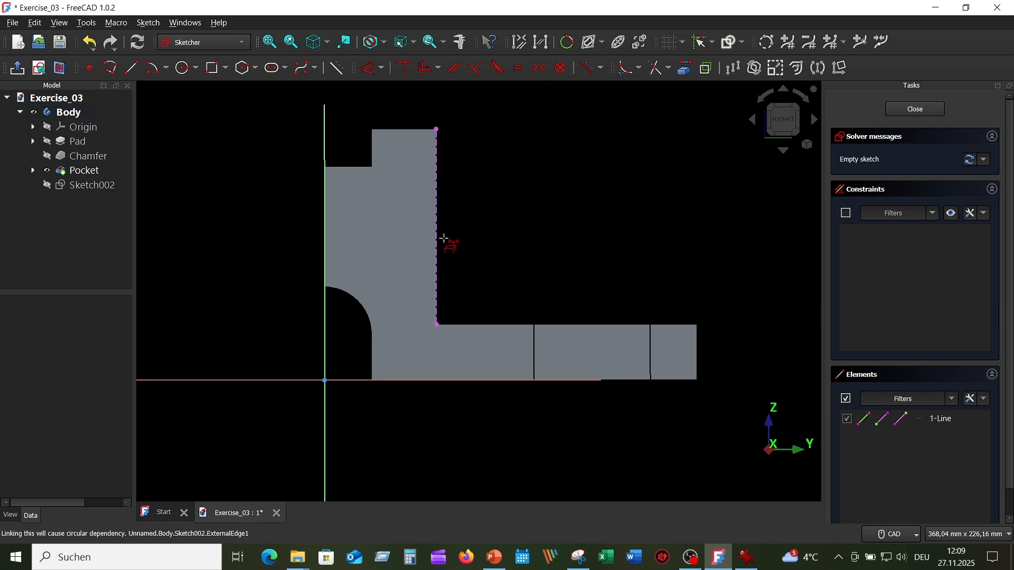
{"action": "left_click", "coordinate": [491, 324]}
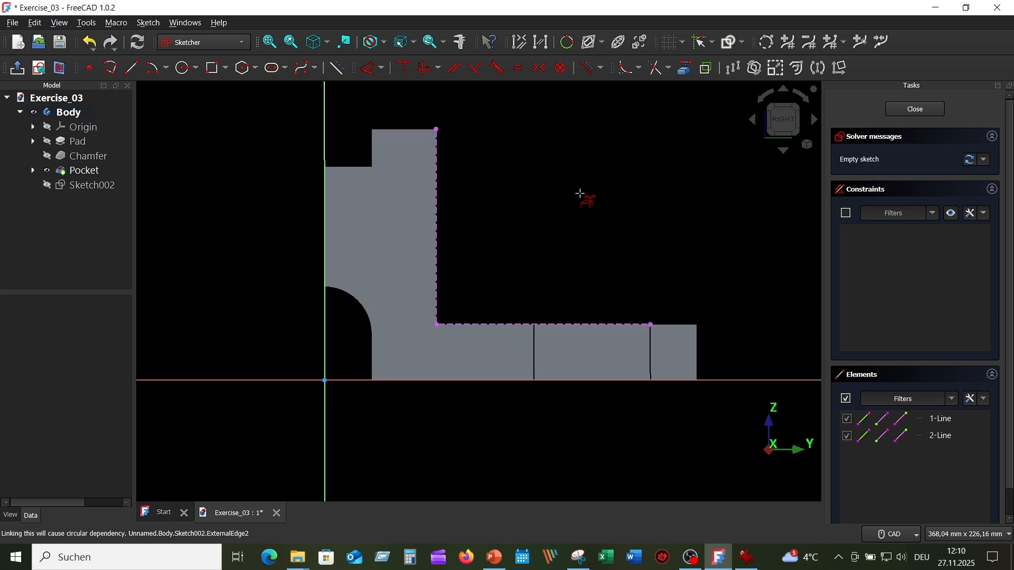
Step: Draw a closed right triangle with the polyline tool, about 55 mm tall and 40 mm wide, in the open area beside the upright
{"action": "left_click", "coordinate": [110, 68]}
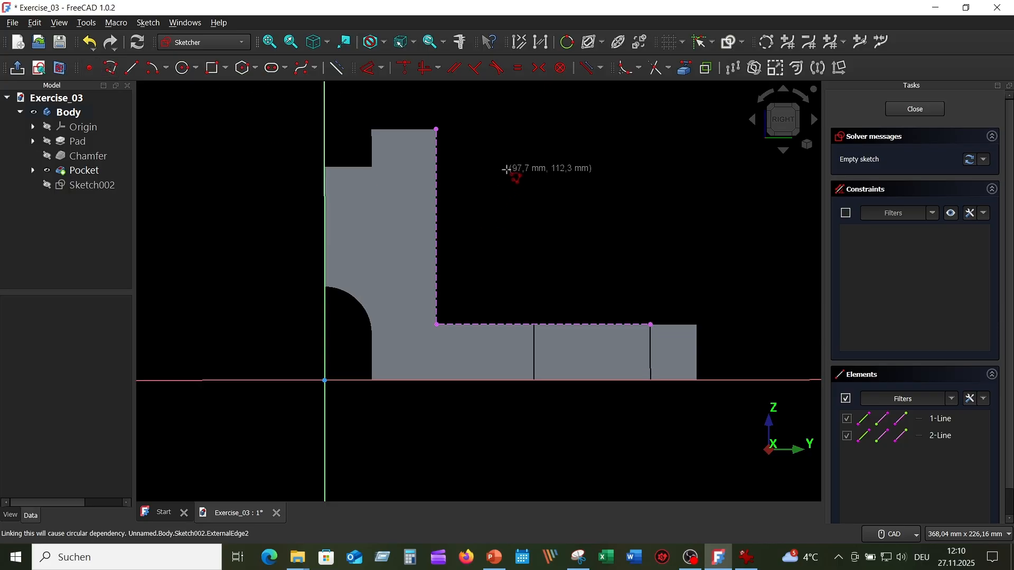
{"action": "left_click", "coordinate": [507, 172]}
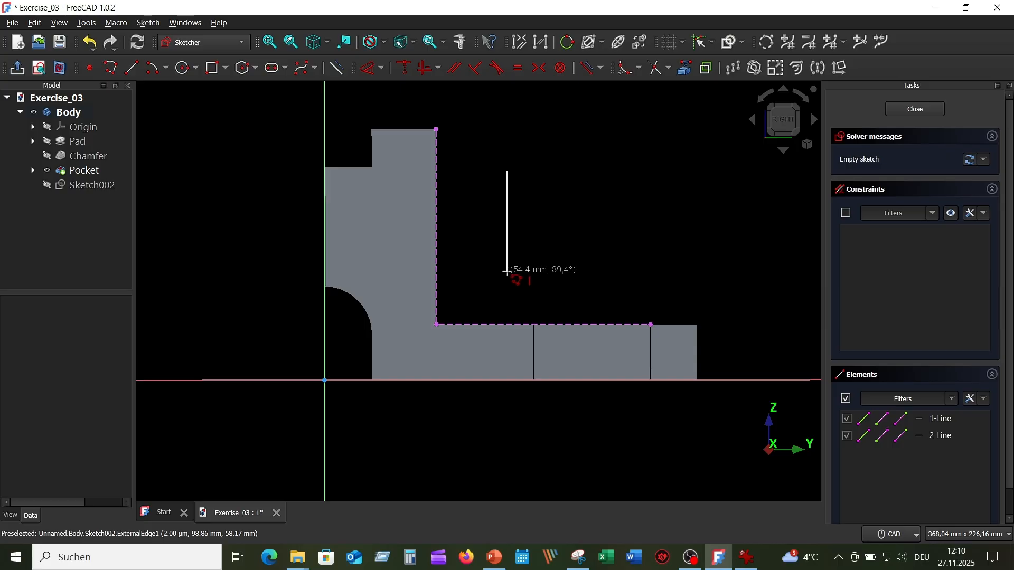
{"action": "left_click", "coordinate": [507, 274]}
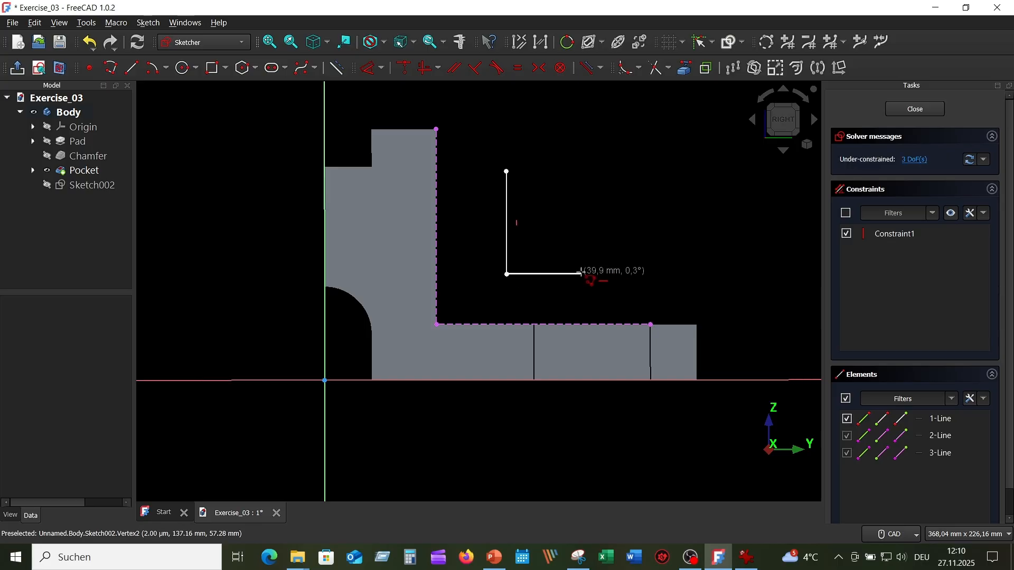
{"action": "left_click", "coordinate": [581, 274]}
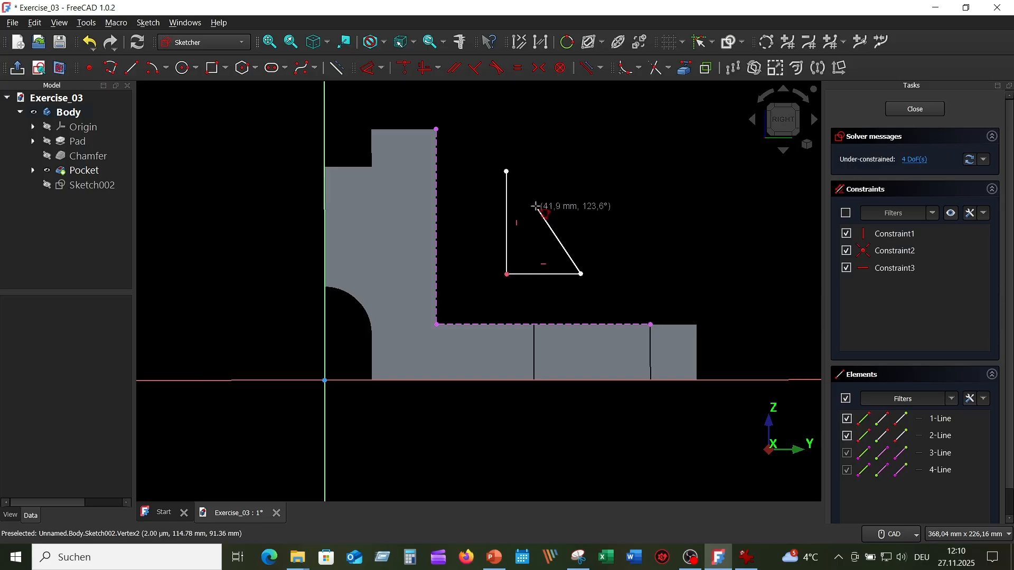
{"action": "left_click", "coordinate": [508, 172]}
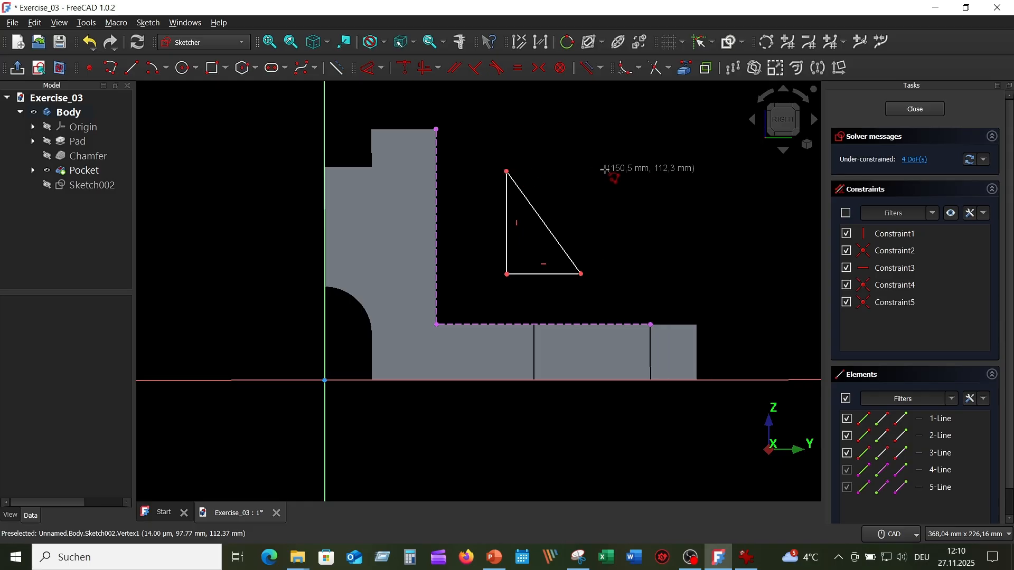
{"action": "right_click", "coordinate": [605, 169]}
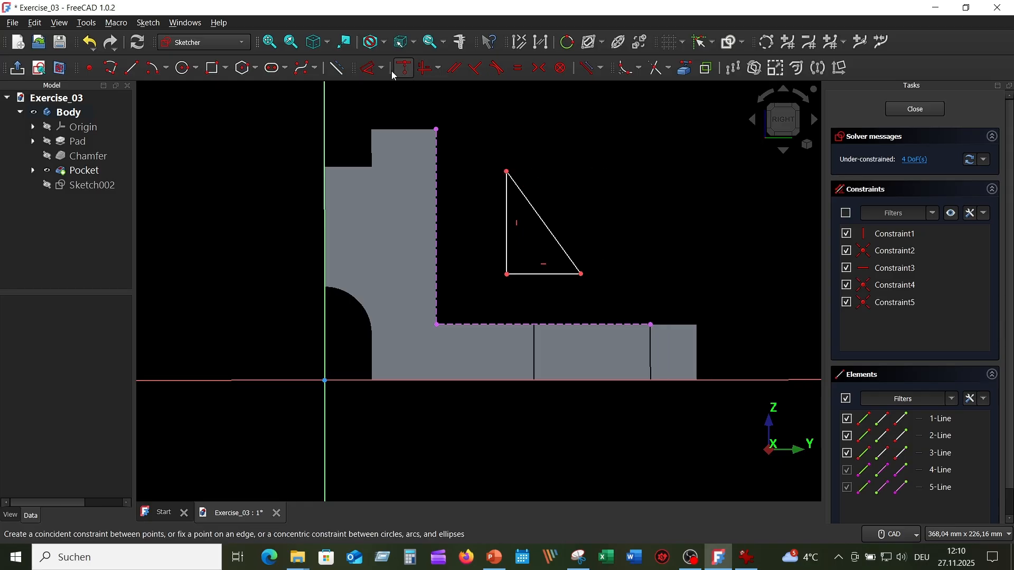
Step: Dimension the triangle's vertical leg 50 mm and its horizontal leg 40 mm
{"action": "left_click", "coordinate": [364, 69]}
{"action": "left_click", "coordinate": [505, 211]}
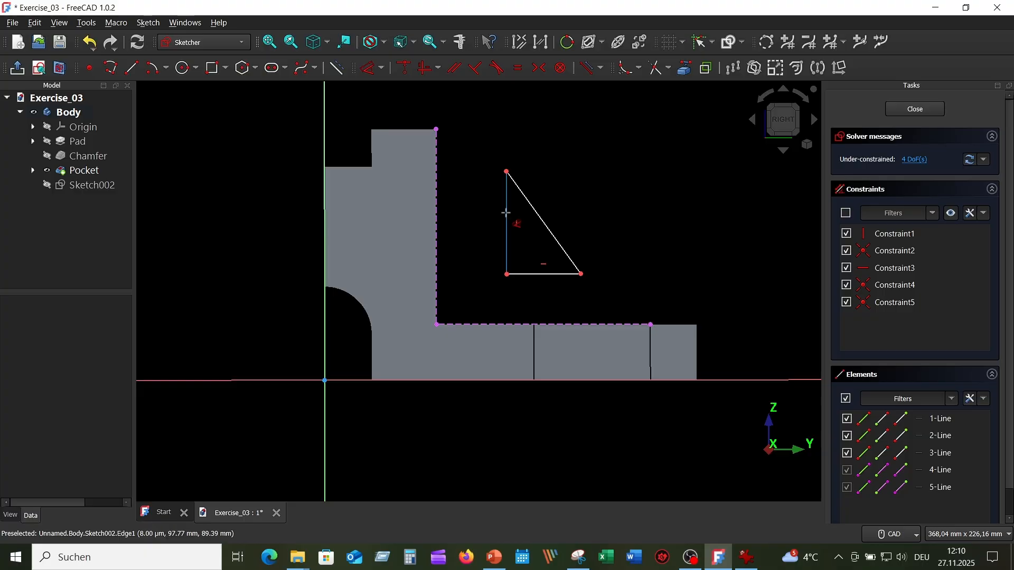
{"action": "left_click", "coordinate": [467, 230]}
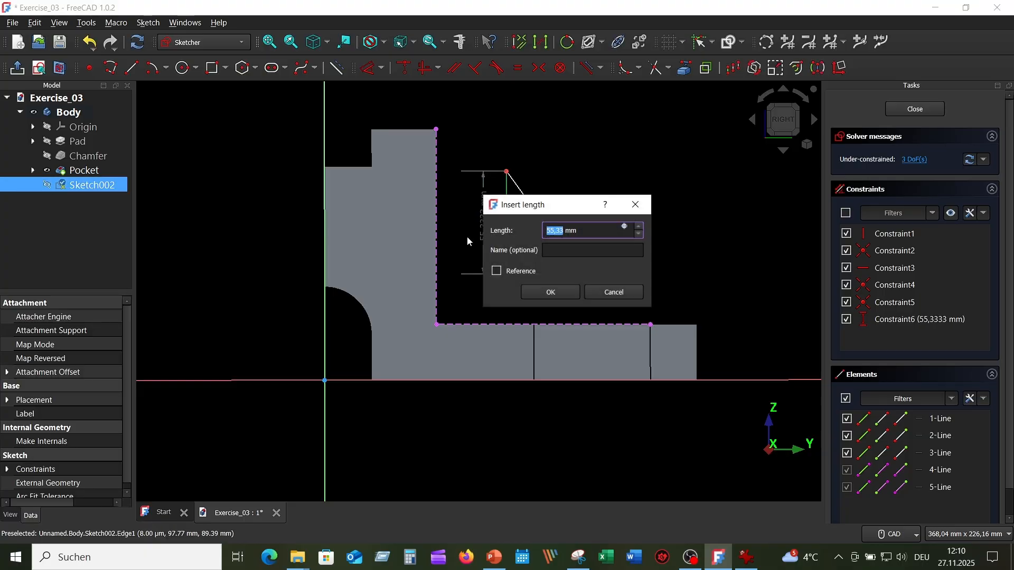
{"action": "type", "text": "50"}
{"action": "key", "text": "Return"}
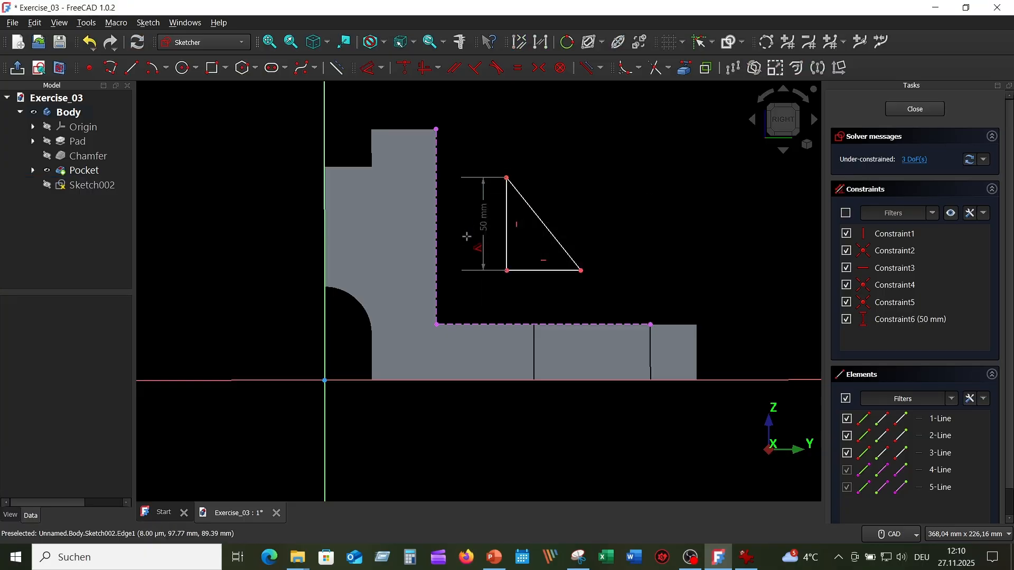
{"action": "left_click", "coordinate": [541, 271]}
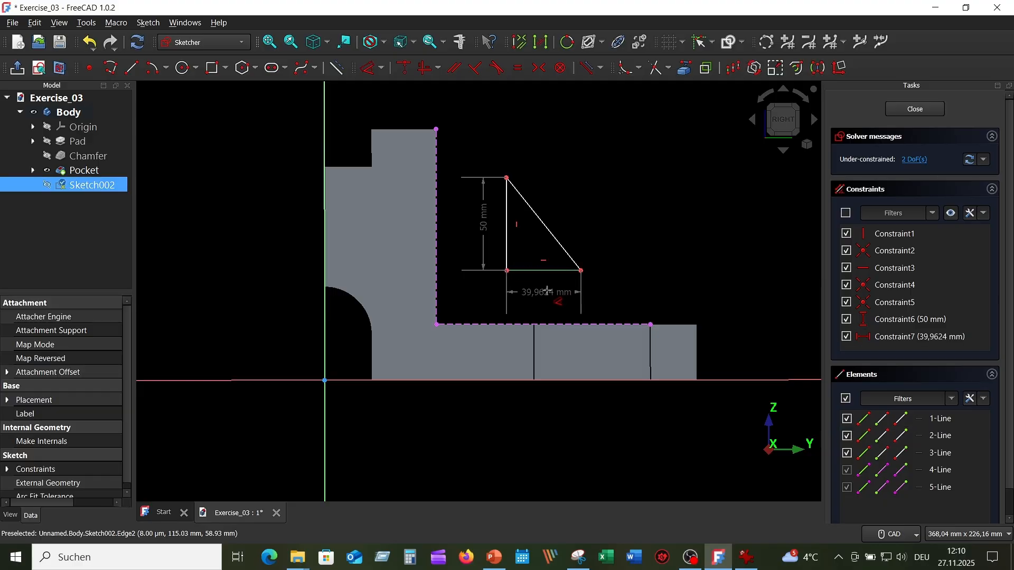
{"action": "left_click", "coordinate": [549, 293]}
{"action": "type", "text": "40"}
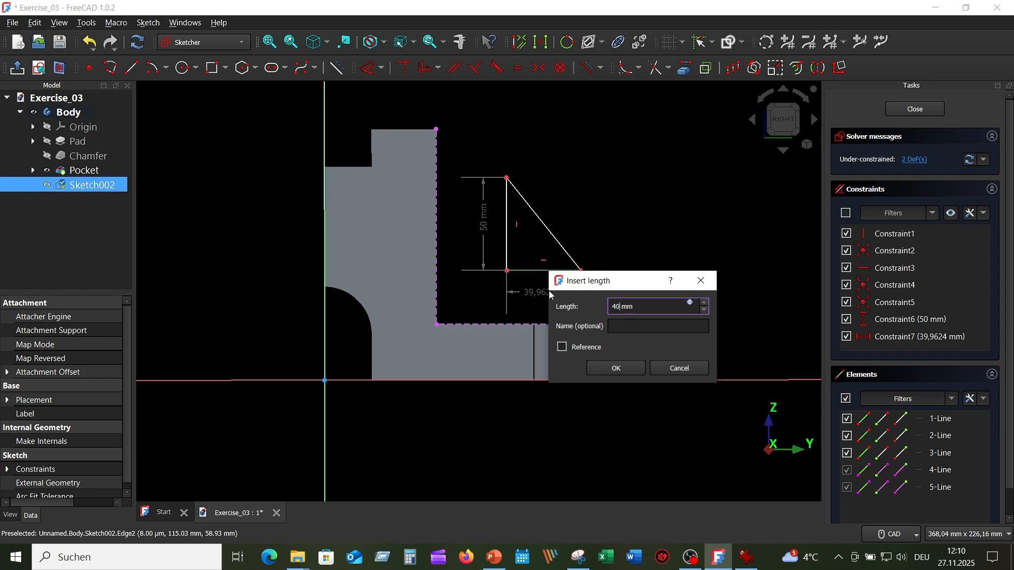
{"action": "key", "text": "Return"}
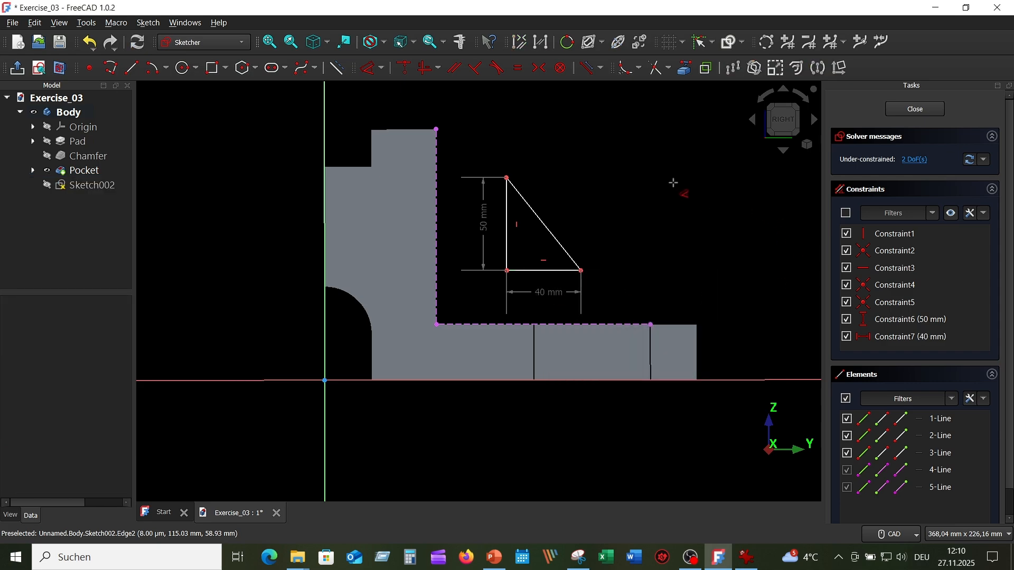
{"action": "right_click", "coordinate": [673, 182]}
Step: Make the triangle's right-angle corner coincident with the inner corner between upright and base plate, and close the sketch
{"action": "left_click", "coordinate": [507, 271]}
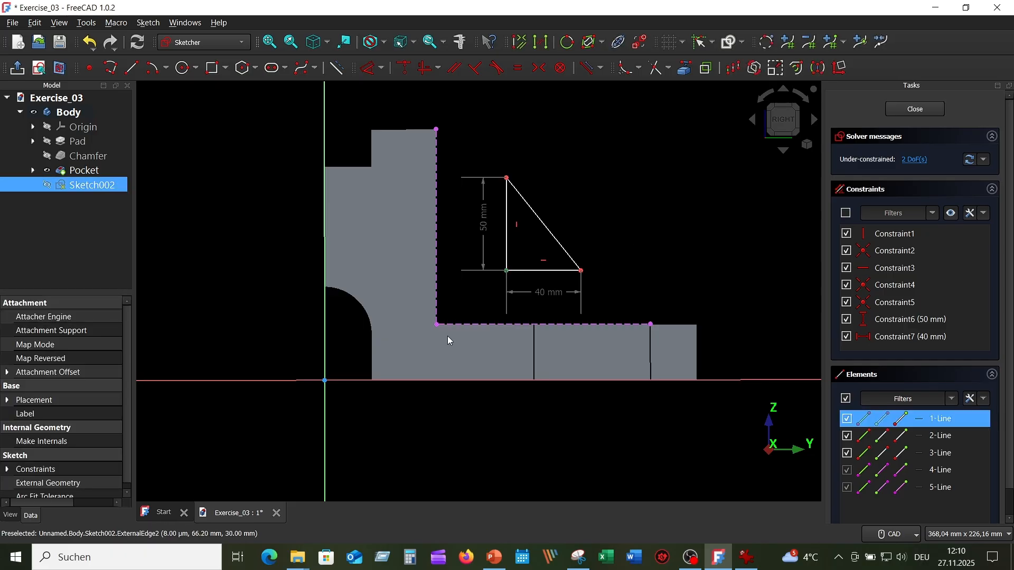
{"action": "left_click", "coordinate": [436, 326]}
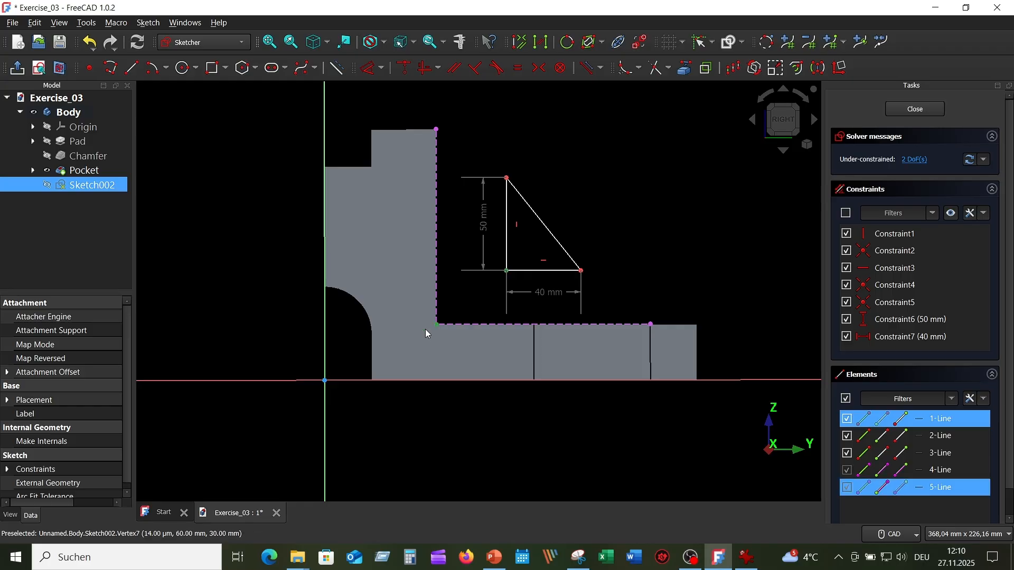
{"action": "left_click", "coordinate": [402, 73]}
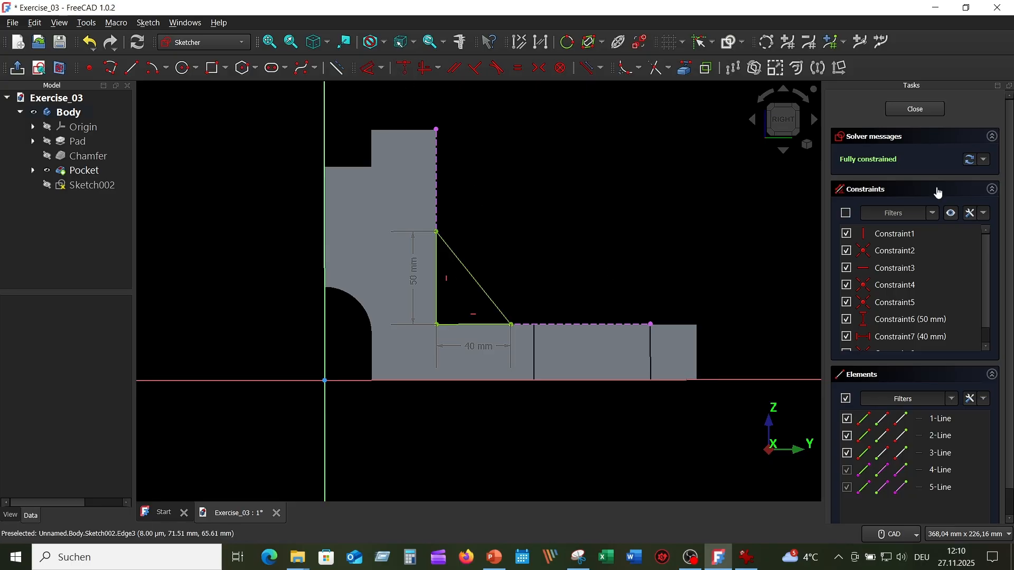
{"action": "left_click", "coordinate": [913, 110]}
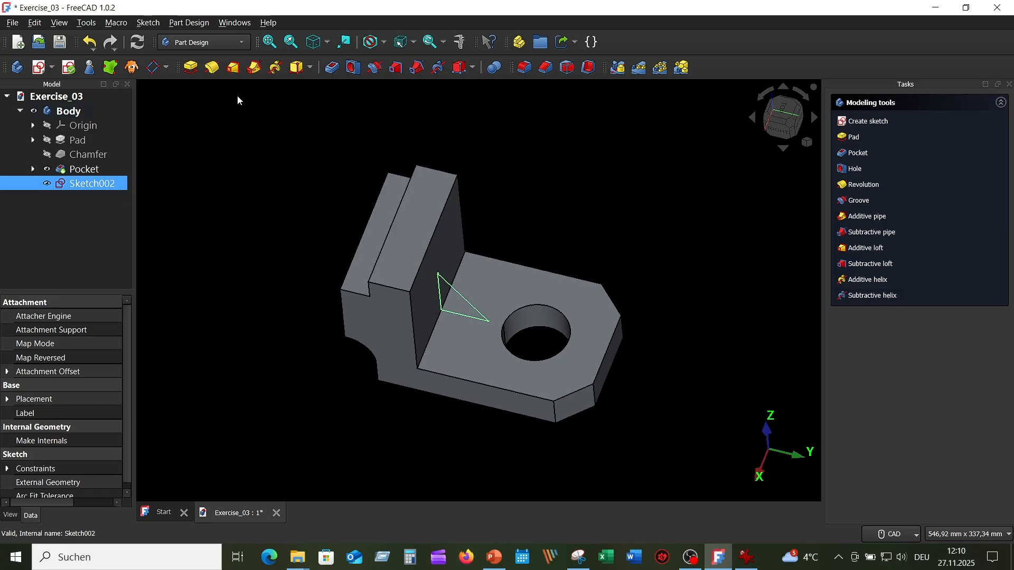
Step: Pad the triangle sketch 15 mm, symmetric to its plane, to form the rib
{"action": "left_click", "coordinate": [191, 68]}
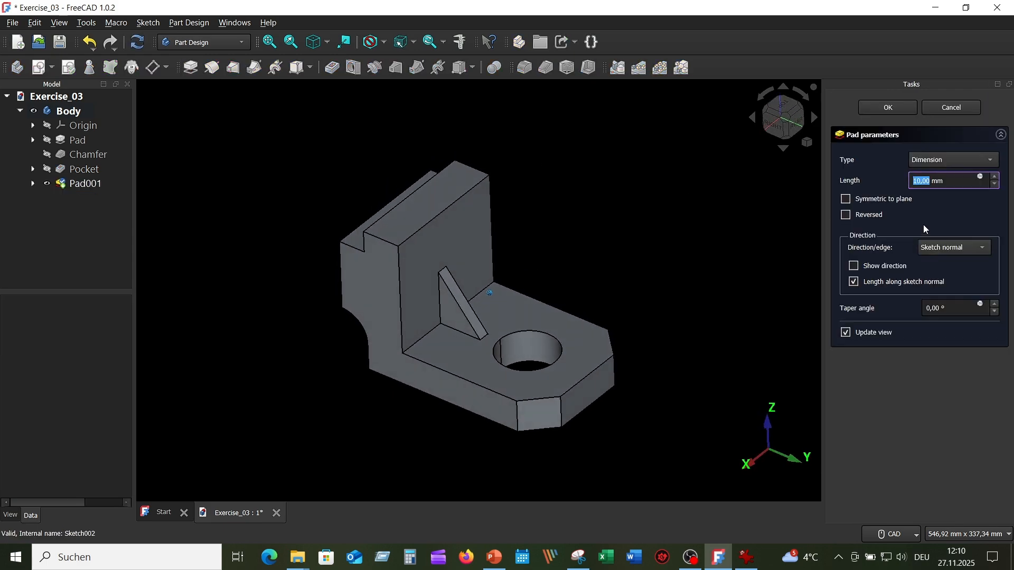
{"action": "left_click_drag", "start_coordinate": [951, 181], "coordinate": [907, 181]}
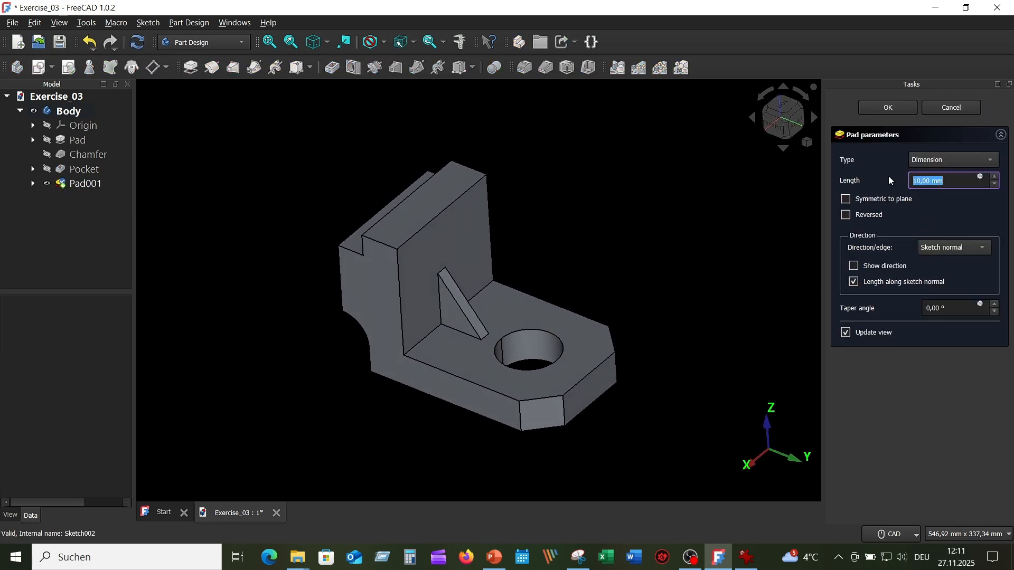
{"action": "type", "text": "15"}
{"action": "left_click", "coordinate": [846, 199]}
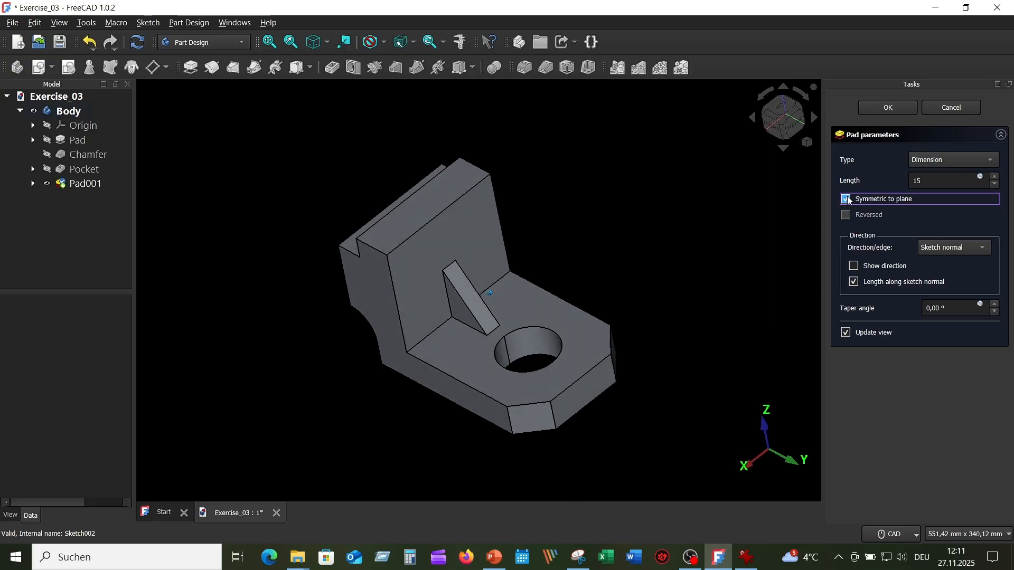
{"action": "left_click", "coordinate": [885, 109]}
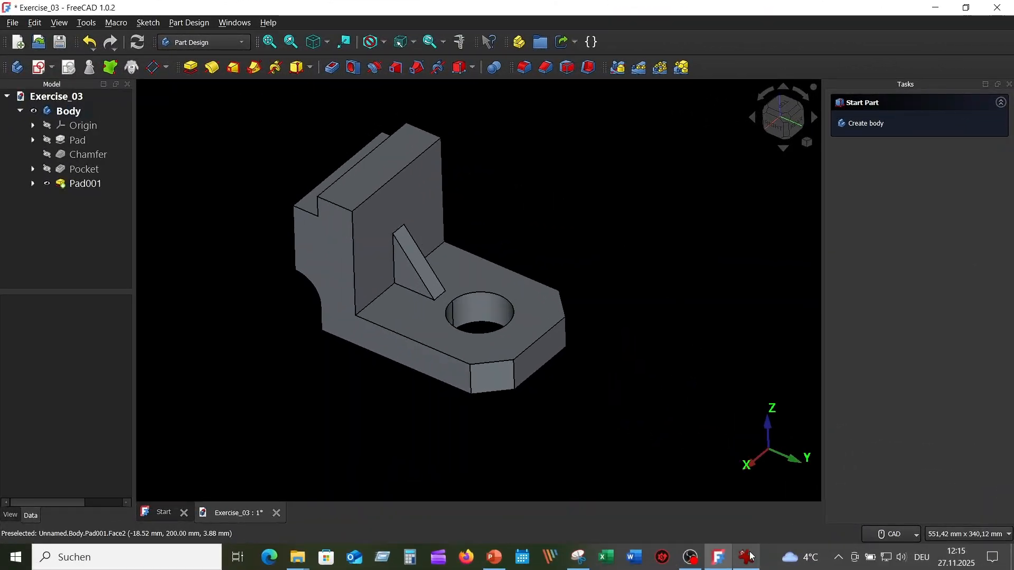
Step: Consult the reference drawing for the top cutout and start a new sketch on the upright's upper face
{"action": "left_click", "coordinate": [745, 562]}
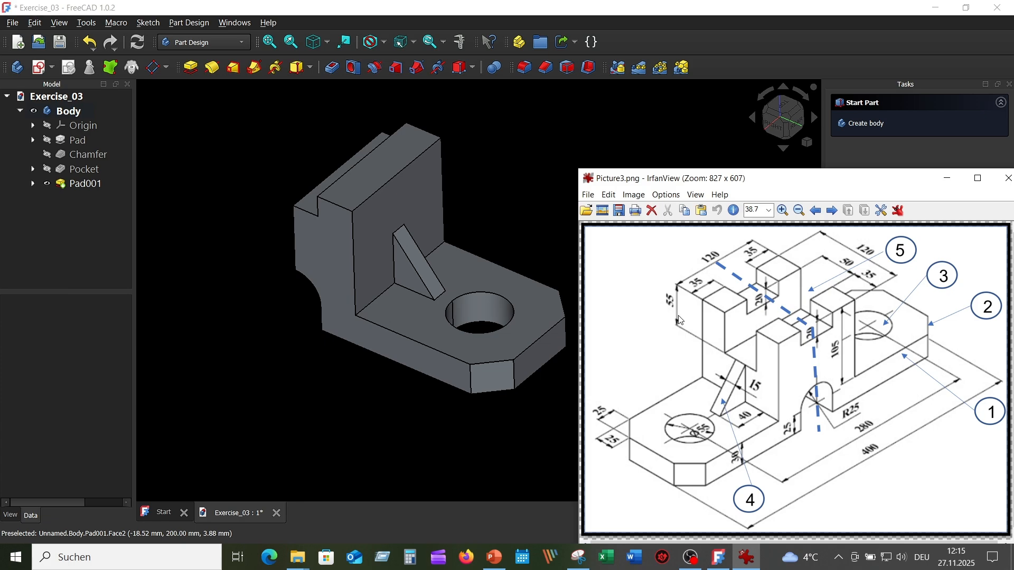
{"action": "left_click", "coordinate": [586, 107]}
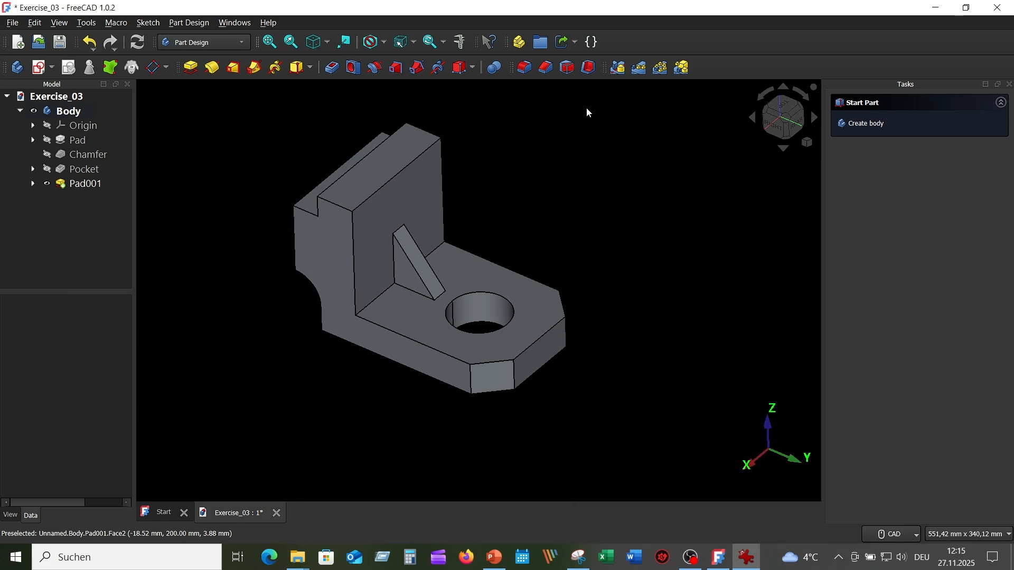
{"action": "left_click", "coordinate": [395, 157]}
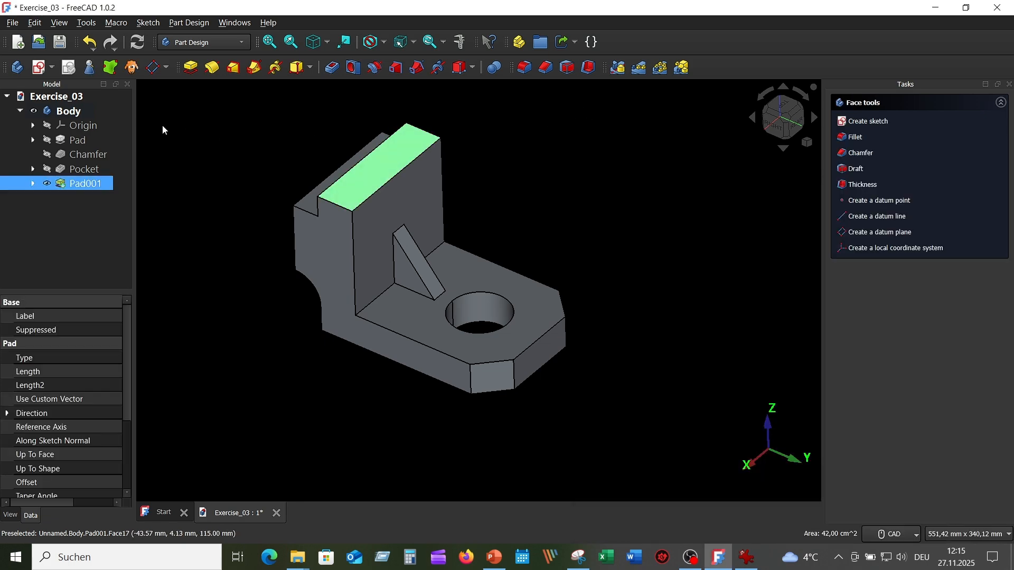
{"action": "left_click", "coordinate": [38, 68]}
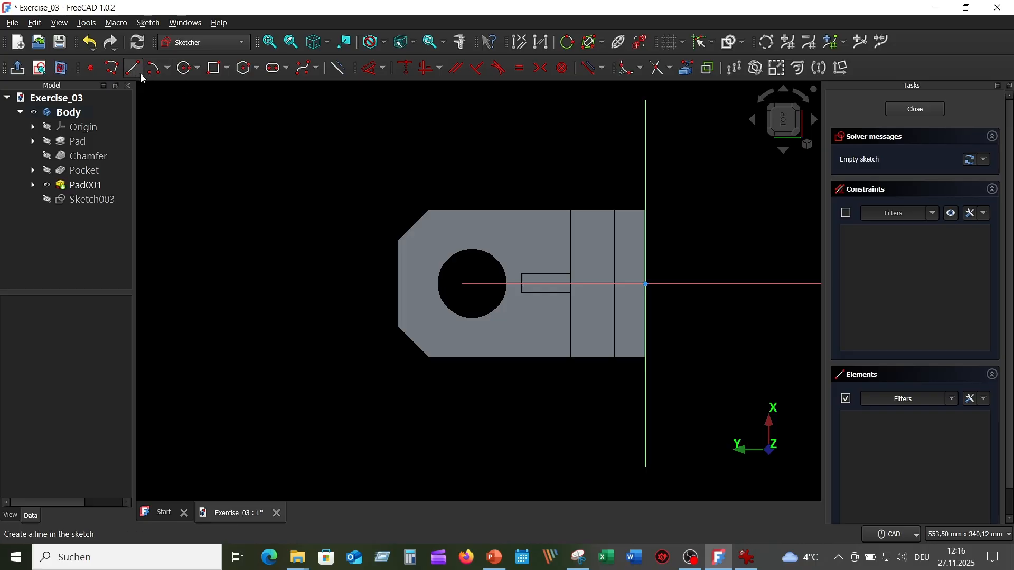
Step: Draw a centered rectangle about 102 mm by 48 mm on the horizontal axis, spanning the upright and crossing the vertical axis
{"action": "left_click", "coordinate": [228, 69]}
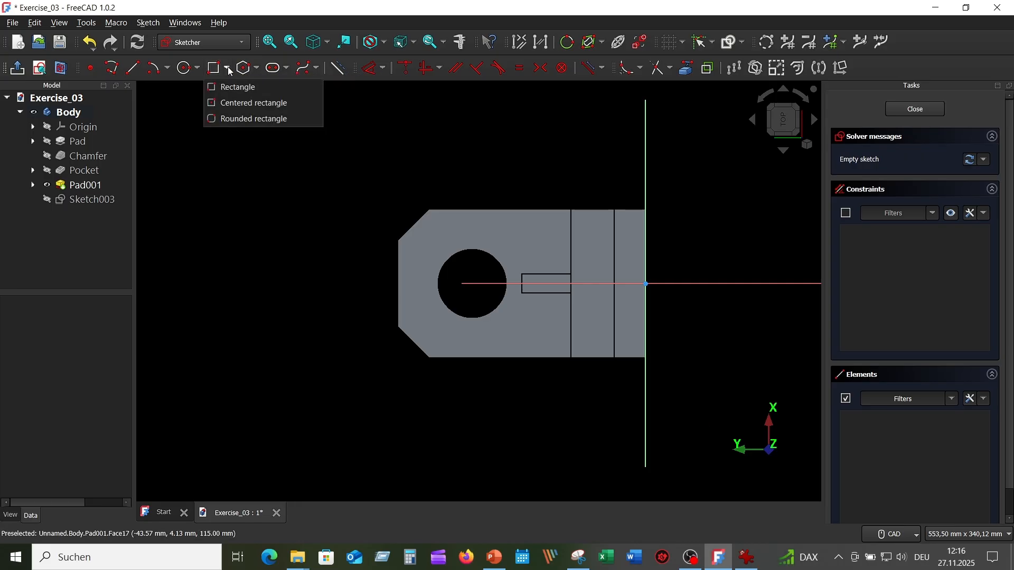
{"action": "left_click", "coordinate": [237, 103]}
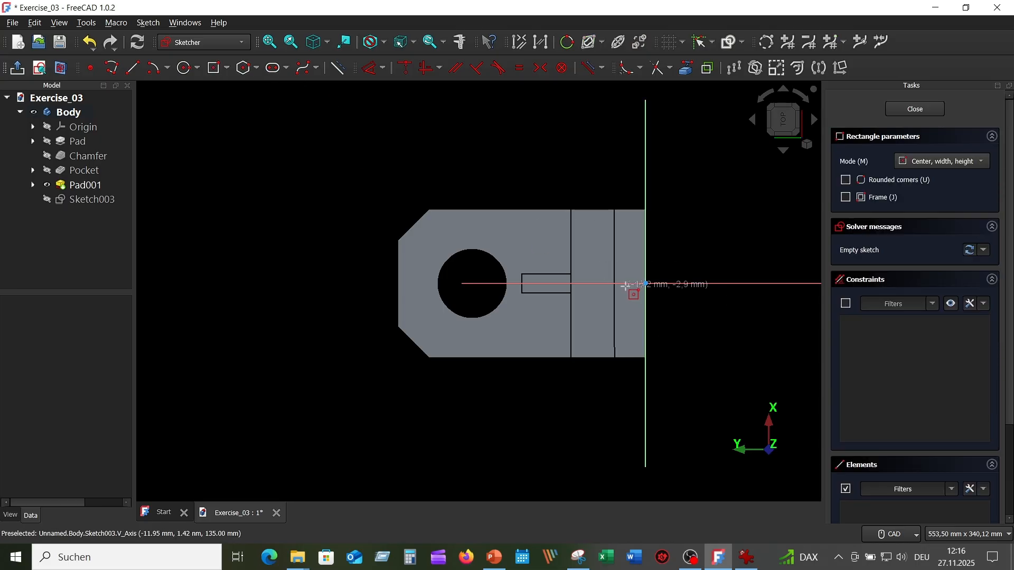
{"action": "left_click", "coordinate": [600, 284]}
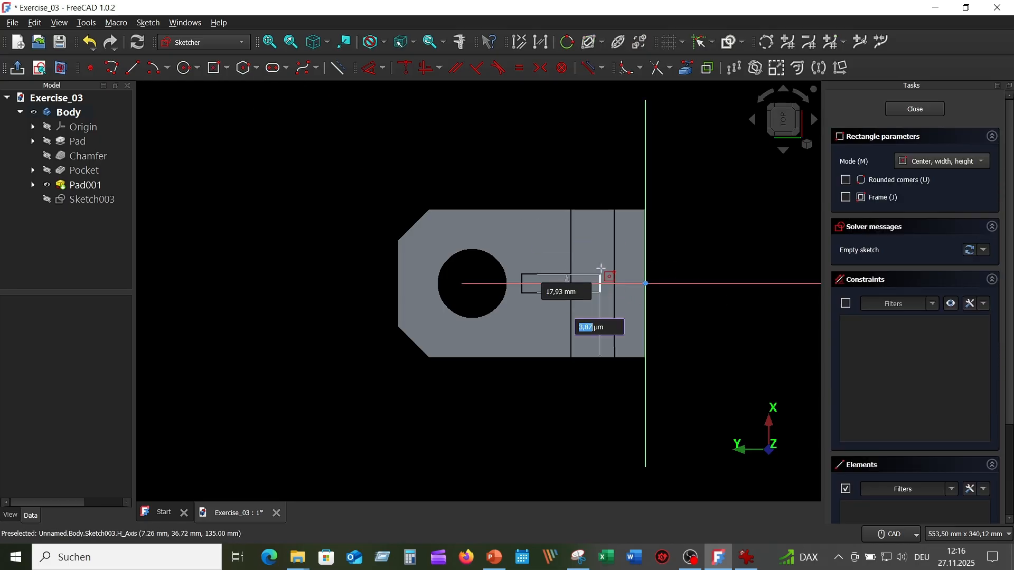
{"action": "left_click", "coordinate": [664, 254]}
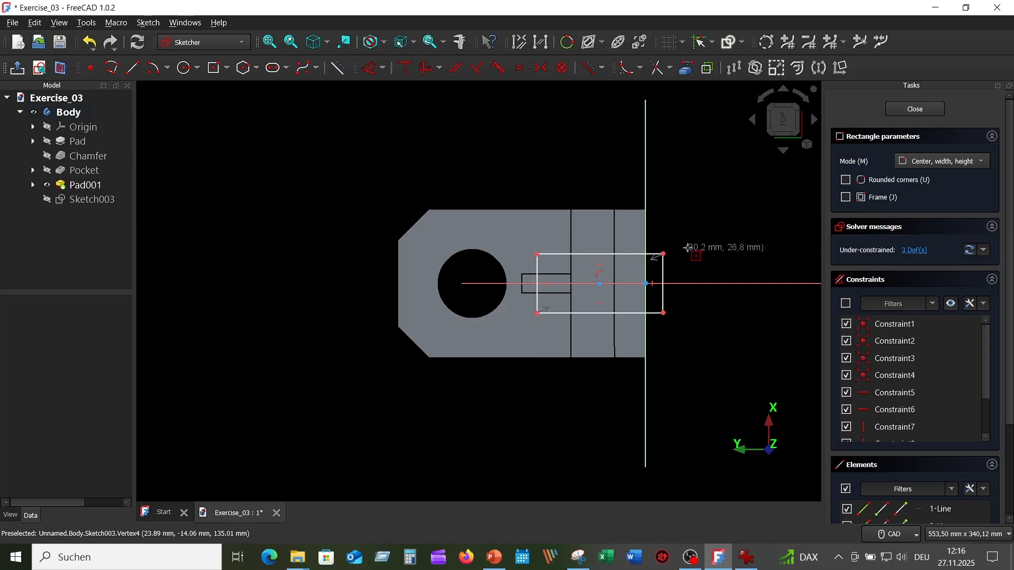
{"action": "right_click", "coordinate": [681, 179]}
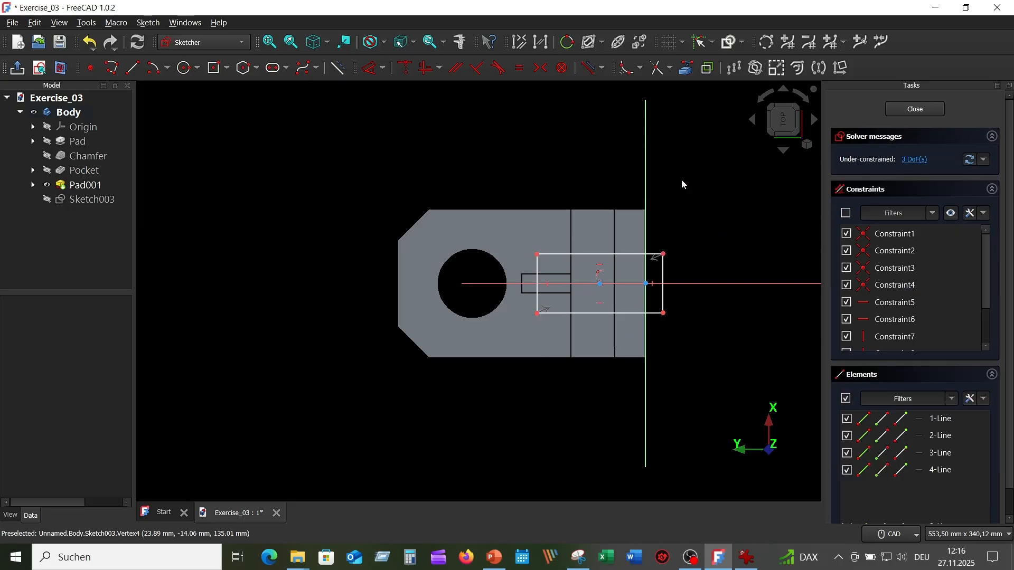
Step: Dimension the rectangle's vertical side 50 mm
{"action": "left_click", "coordinate": [371, 69]}
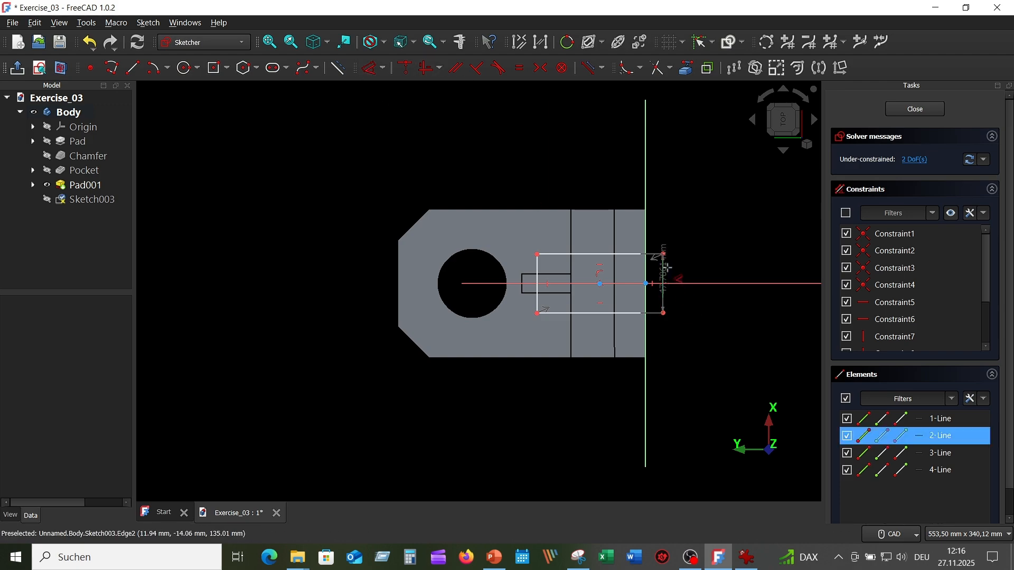
{"action": "left_click", "coordinate": [663, 266]}
{"action": "left_click", "coordinate": [722, 209]}
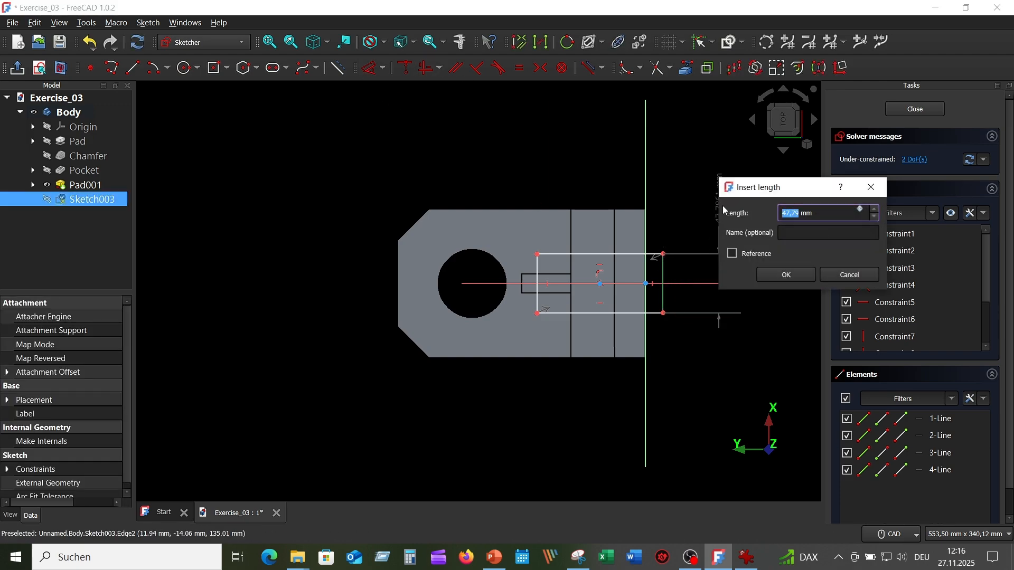
{"action": "type", "text": "50"}
{"action": "key", "text": "Return"}
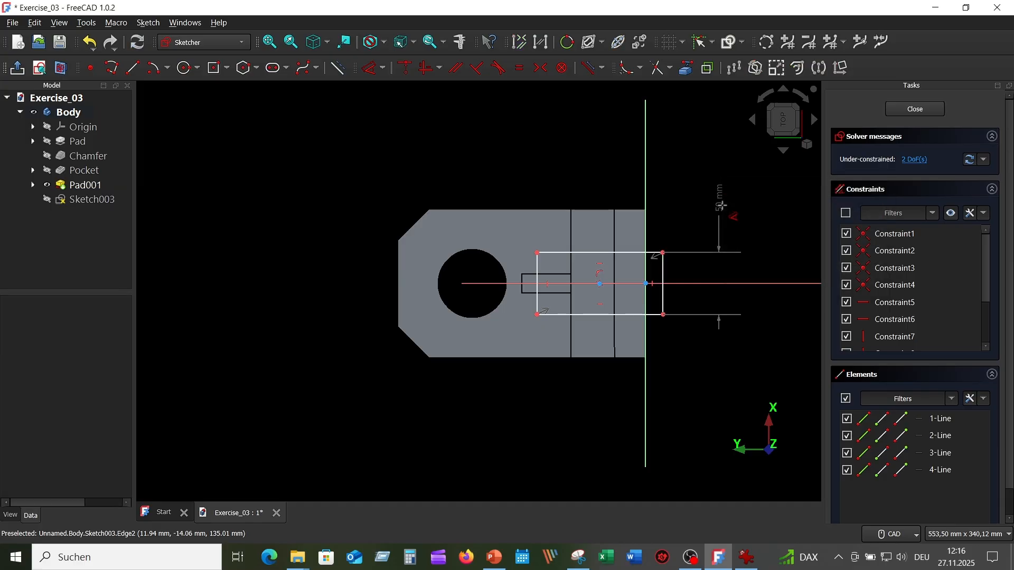
Step: Dimension the cutout rectangle's horizontal side 100 mm
{"action": "left_click", "coordinate": [618, 257]}
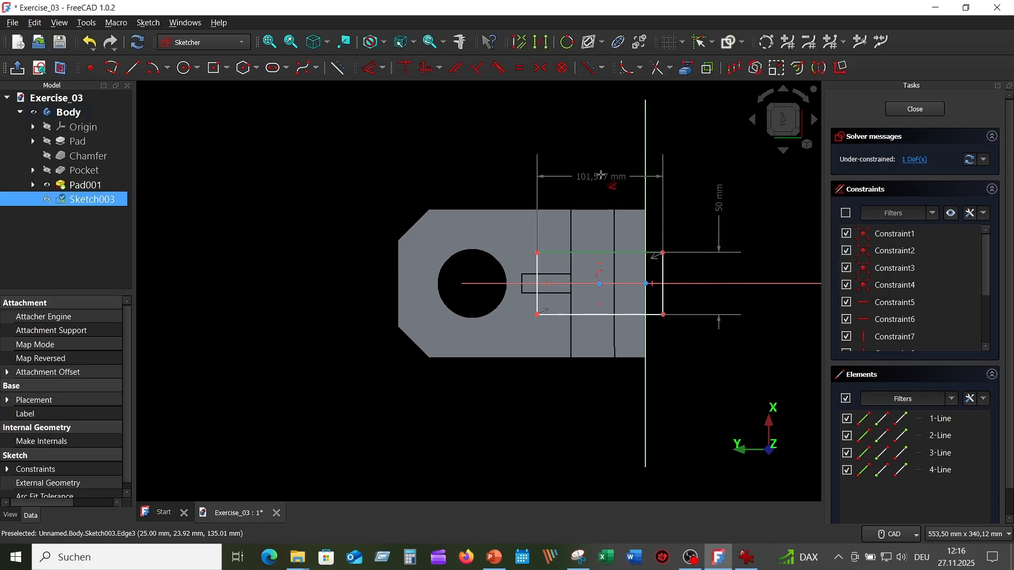
{"action": "left_click", "coordinate": [601, 175]}
{"action": "type", "text": "1"}
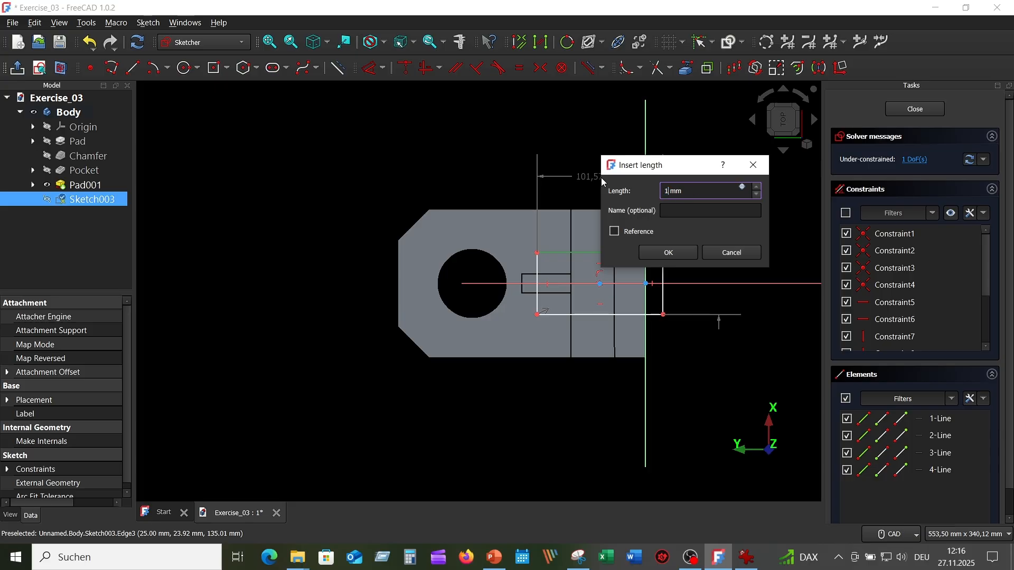
{"action": "type", "text": "00"}
{"action": "key", "text": "Return"}
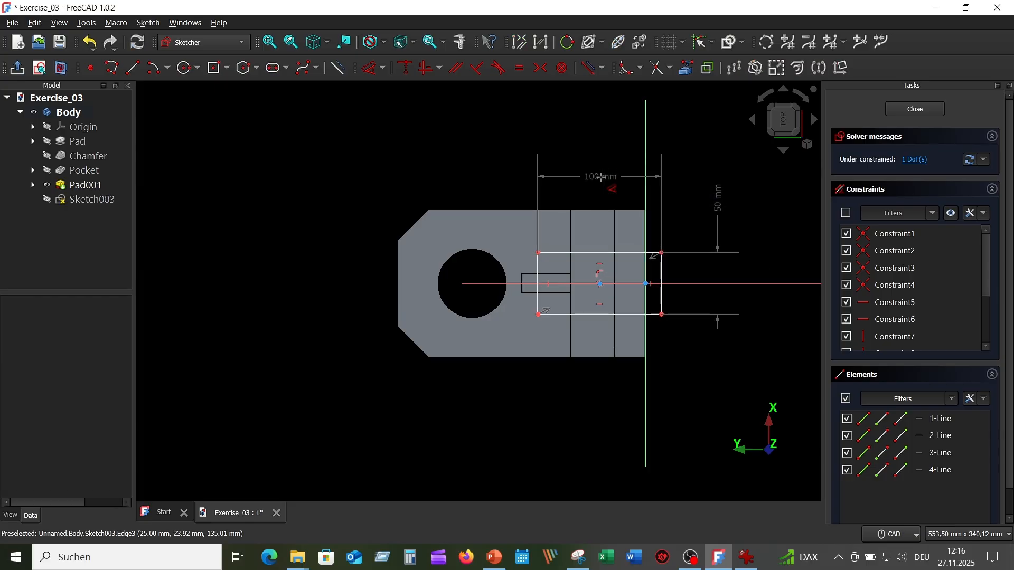
Step: Dimension the distance between the vertical axis and the rectangle's vertical side just beyond it as 10 mm
{"action": "left_click", "coordinate": [661, 305]}
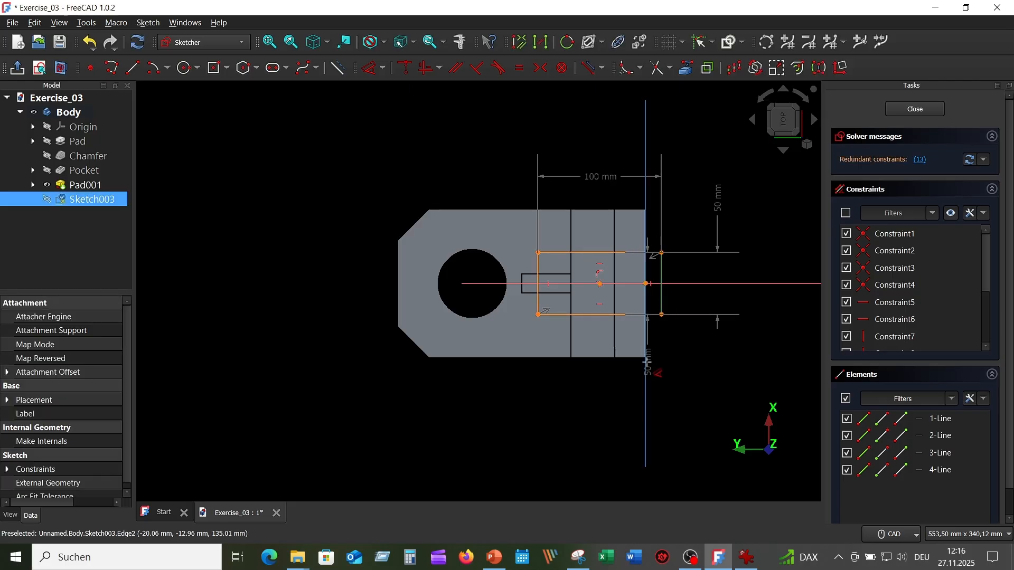
{"action": "left_click", "coordinate": [645, 364]}
{"action": "left_click", "coordinate": [724, 383]}
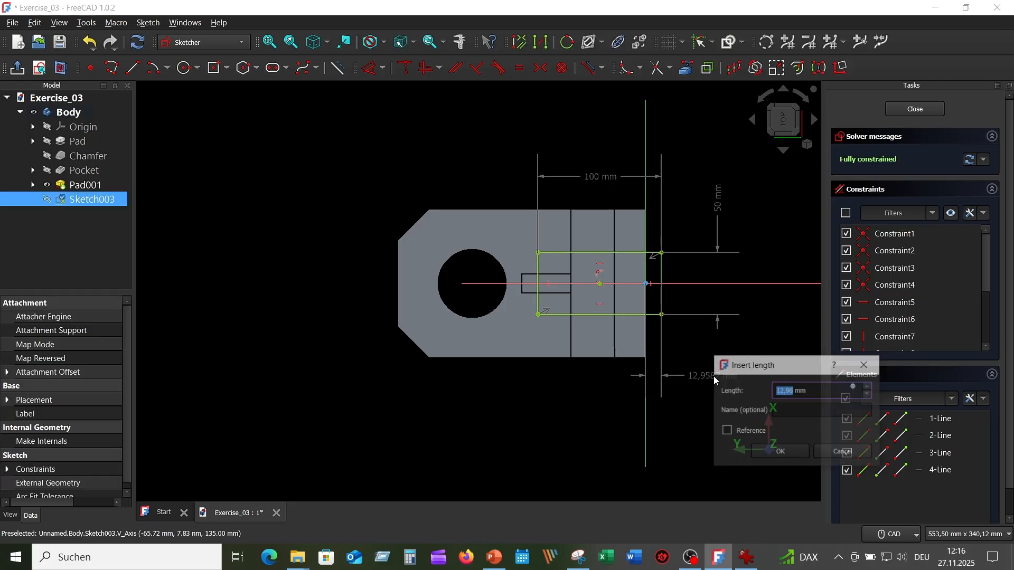
{"action": "type", "text": "10"}
{"action": "key", "text": "Return"}
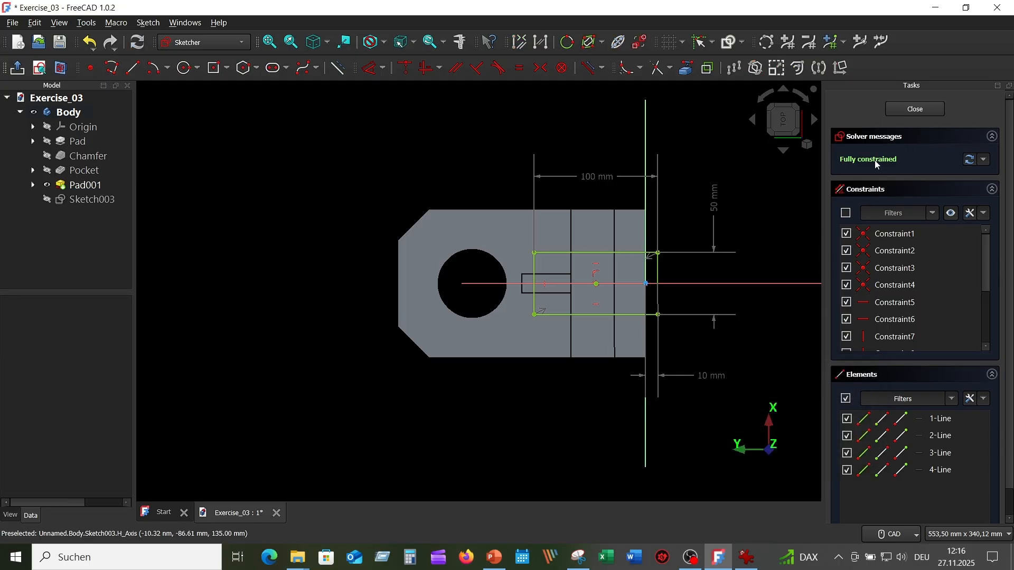
Step: Finish the rectangle sketch and pocket it 55 mm deep into the top of the upright
{"action": "left_click", "coordinate": [912, 109]}
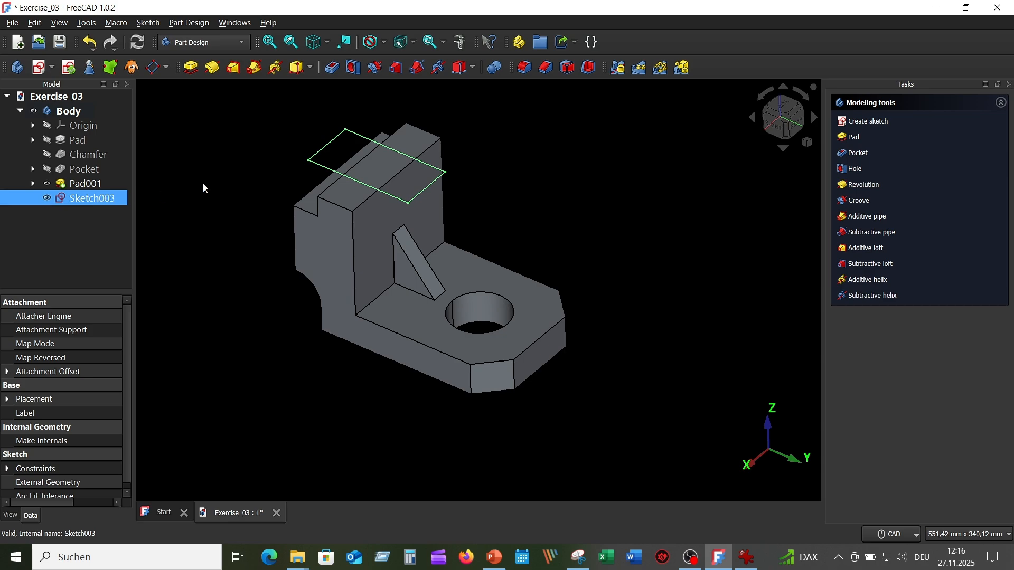
{"action": "left_click", "coordinate": [333, 68]}
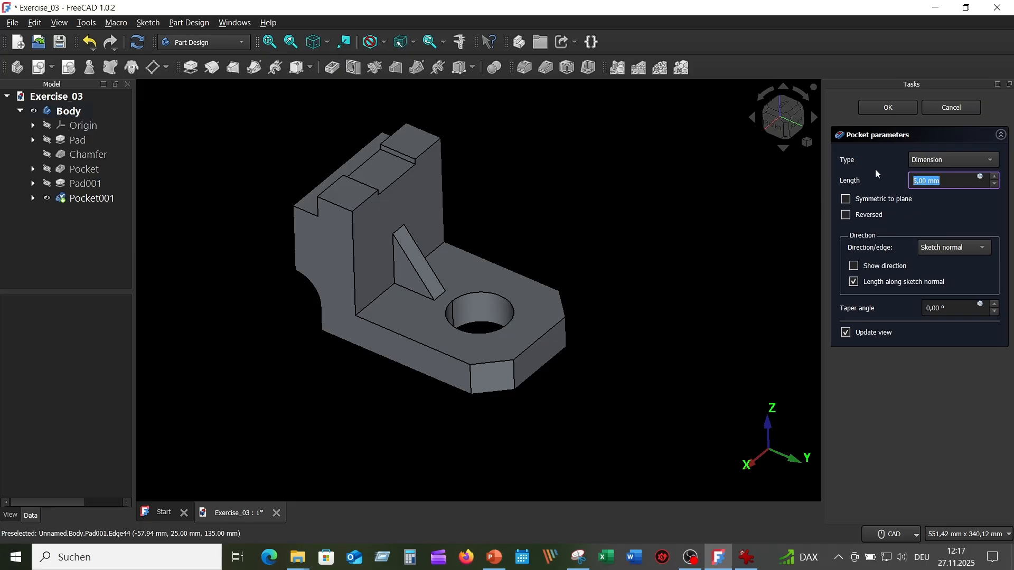
{"action": "type", "text": "55"}
{"action": "key", "text": "Return"}
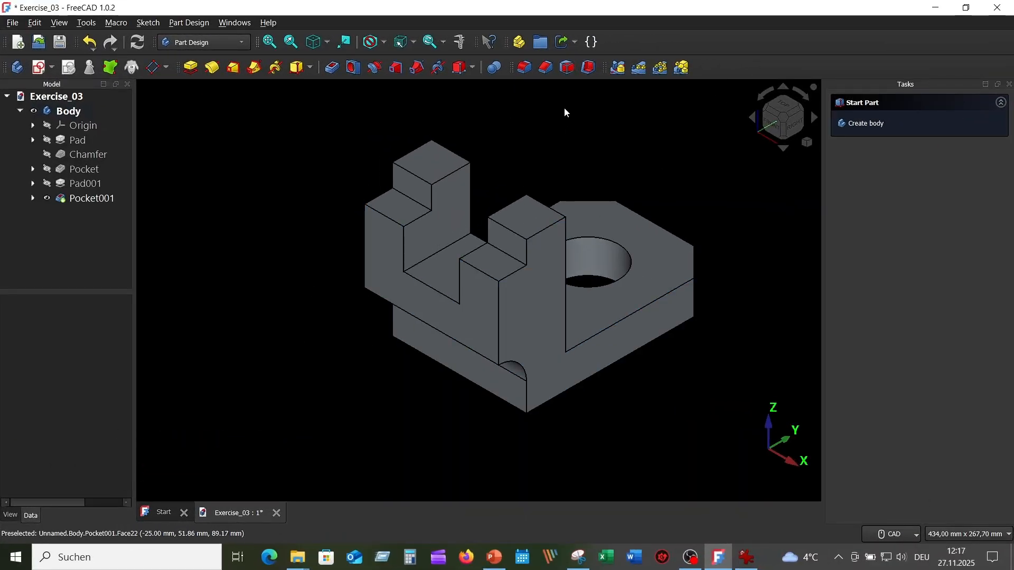
Step: Mirror the whole body about the base XZ plane to complete the second half of the bracket
{"action": "left_click", "coordinate": [617, 67]}
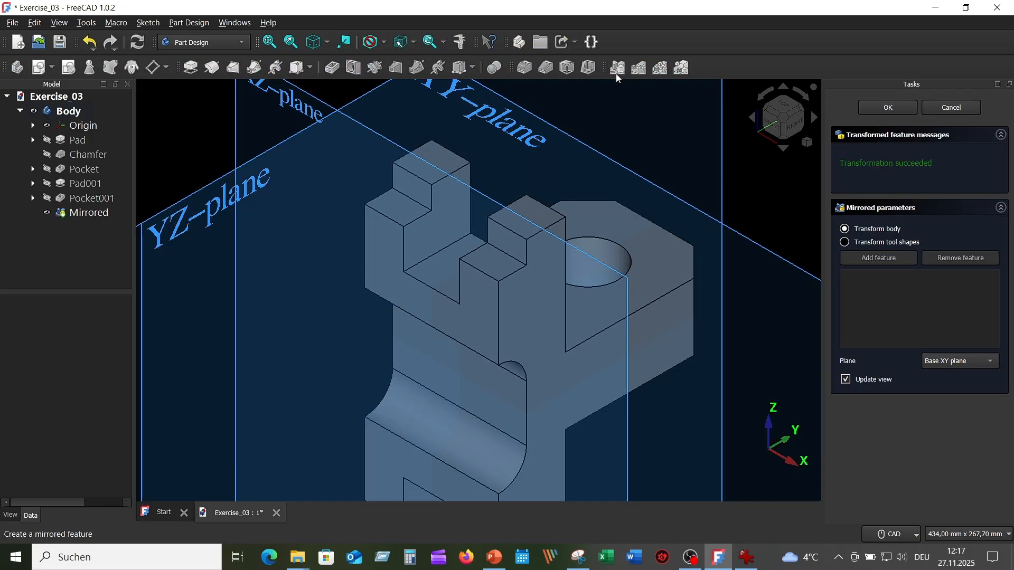
{"action": "scroll", "coordinate": [614, 175], "scroll_direction": "down", "scroll_amount": 3}
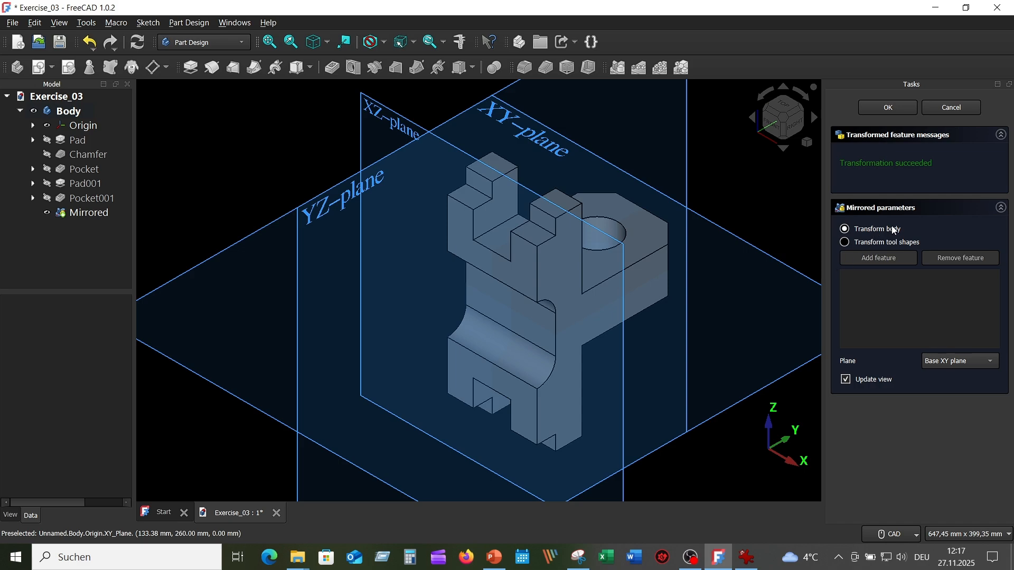
{"action": "left_click", "coordinate": [992, 362]}
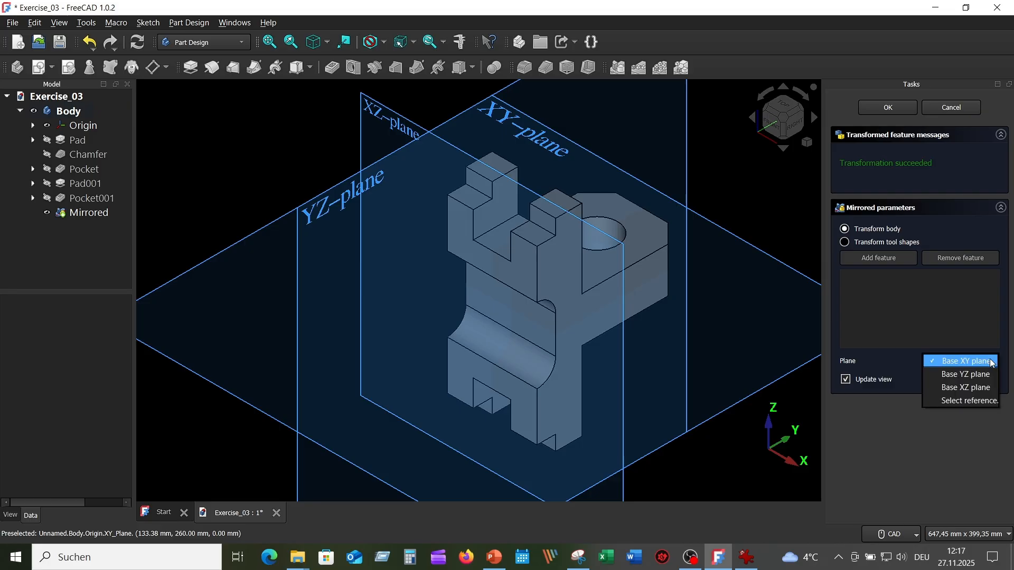
{"action": "left_click", "coordinate": [975, 388]}
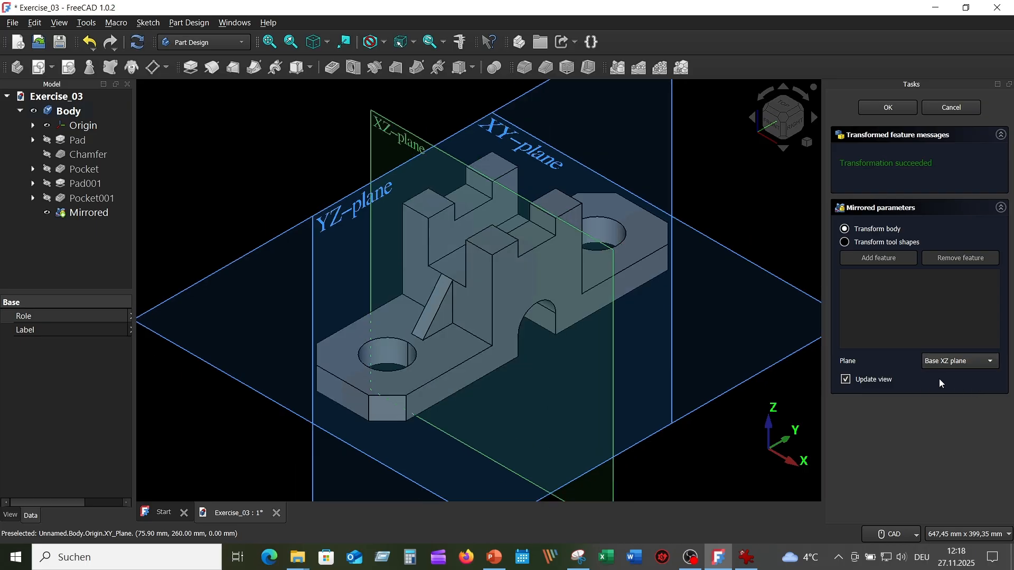
{"action": "scroll", "coordinate": [614, 306], "scroll_direction": "down", "scroll_amount": 4}
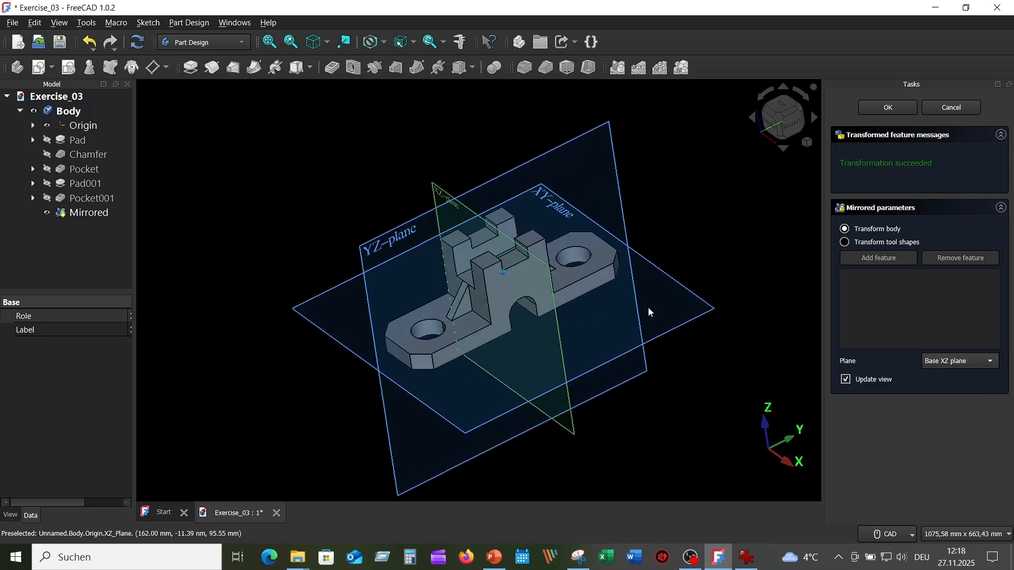
{"action": "middle_click_drag", "start_coordinate": [648, 308], "coordinate": [742, 251]}
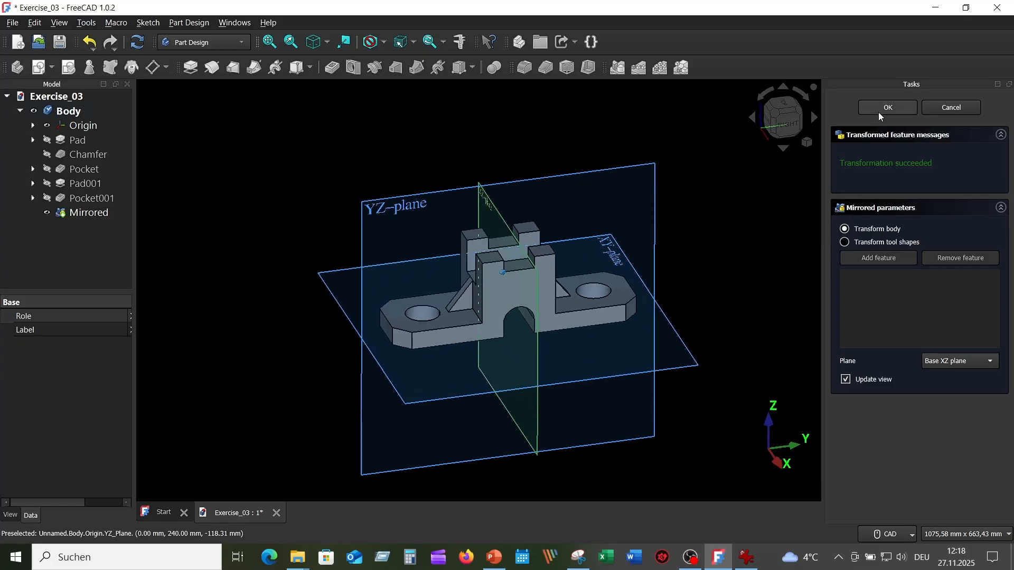
{"action": "left_click", "coordinate": [881, 107]}
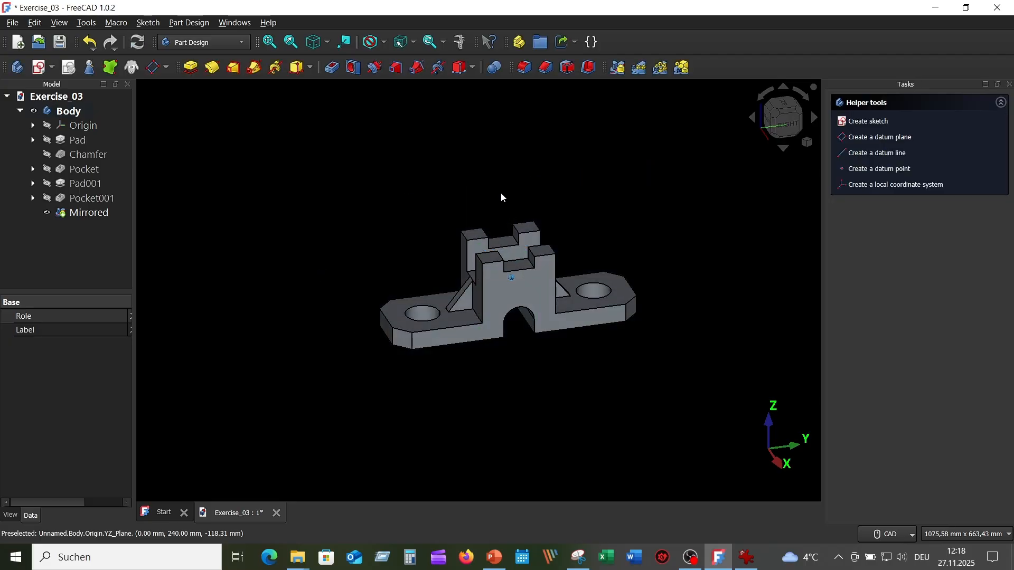
{"action": "scroll", "coordinate": [546, 207], "scroll_direction": "up", "scroll_amount": 4}
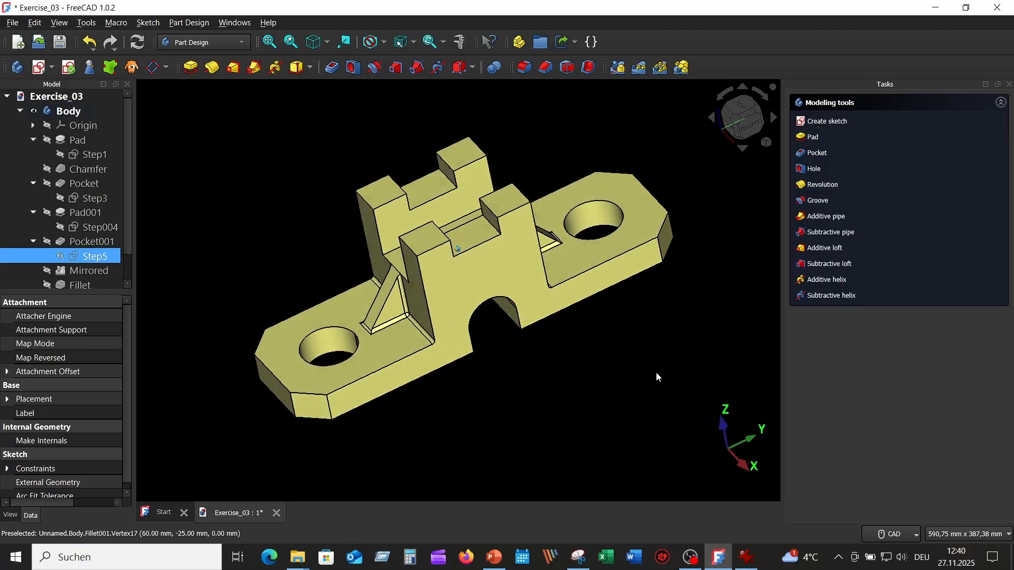
Step: Collapse the Pocket, Pad and Pad001 features in the model tree to hide their sketches
{"action": "left_click", "coordinate": [32, 183]}
{"action": "left_click", "coordinate": [32, 140]}
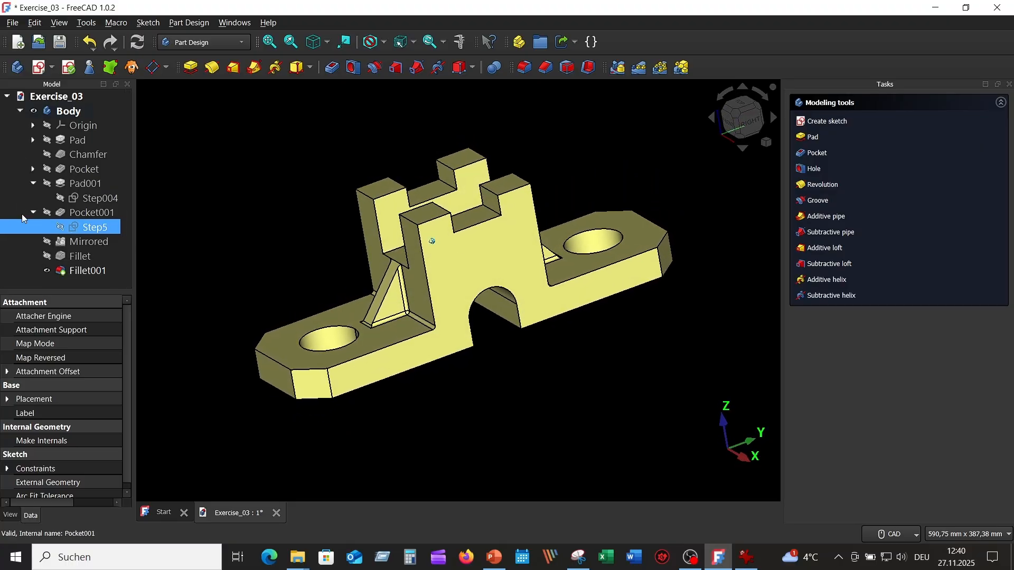
{"action": "left_click", "coordinate": [33, 183]}
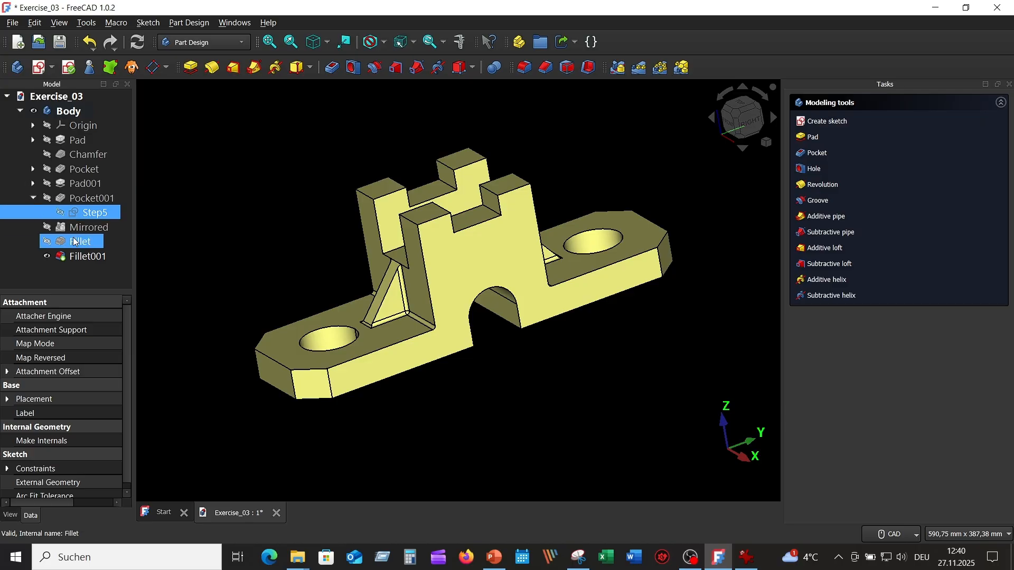